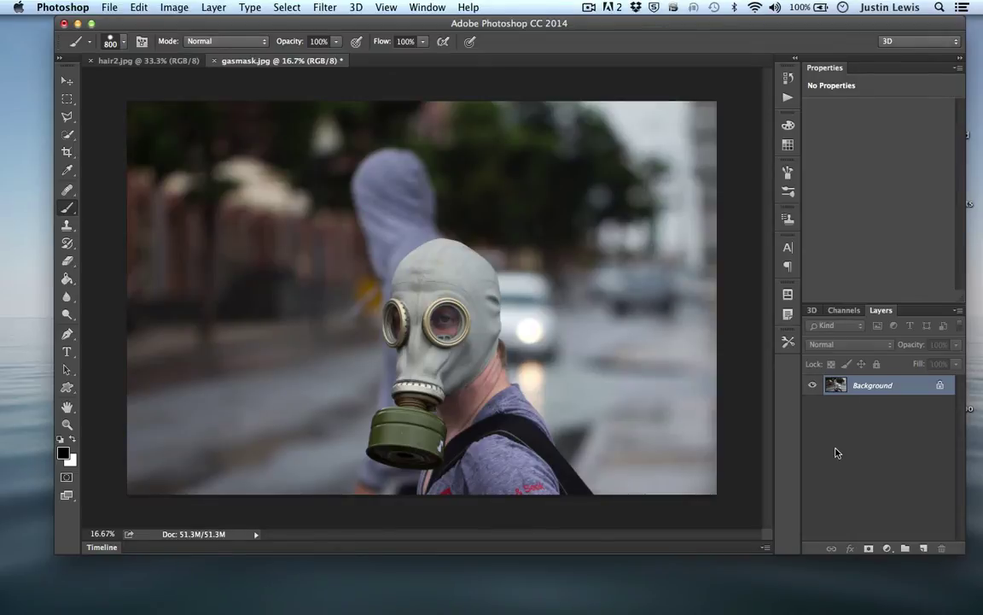
# Duplicate the Background layer and name the copy gasmask1.
pyautogui.rightClick(907, 388)
pyautogui.click(876, 410)
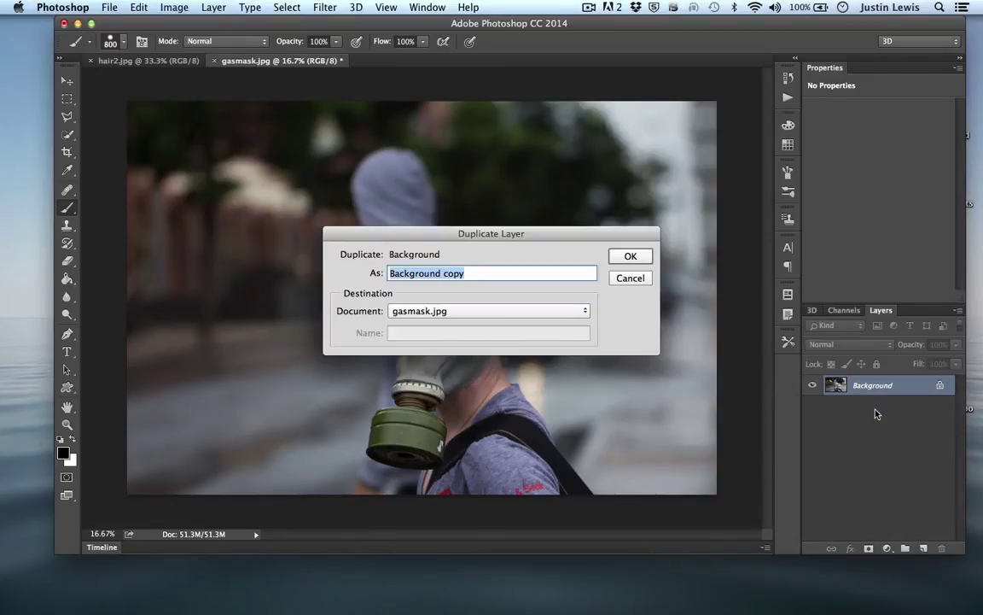
pyautogui.write('gasmask1')
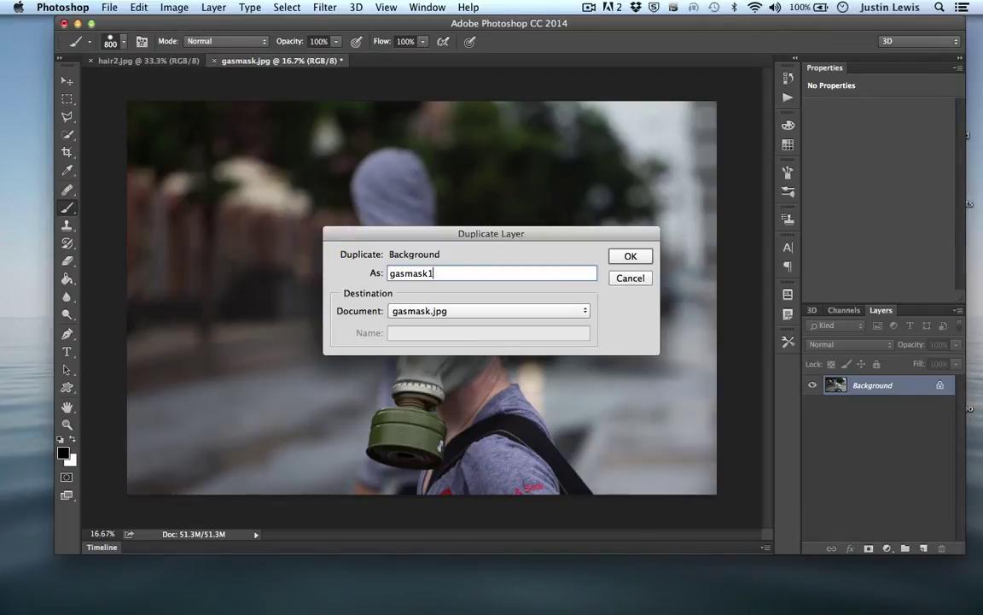
pyautogui.press('Return')
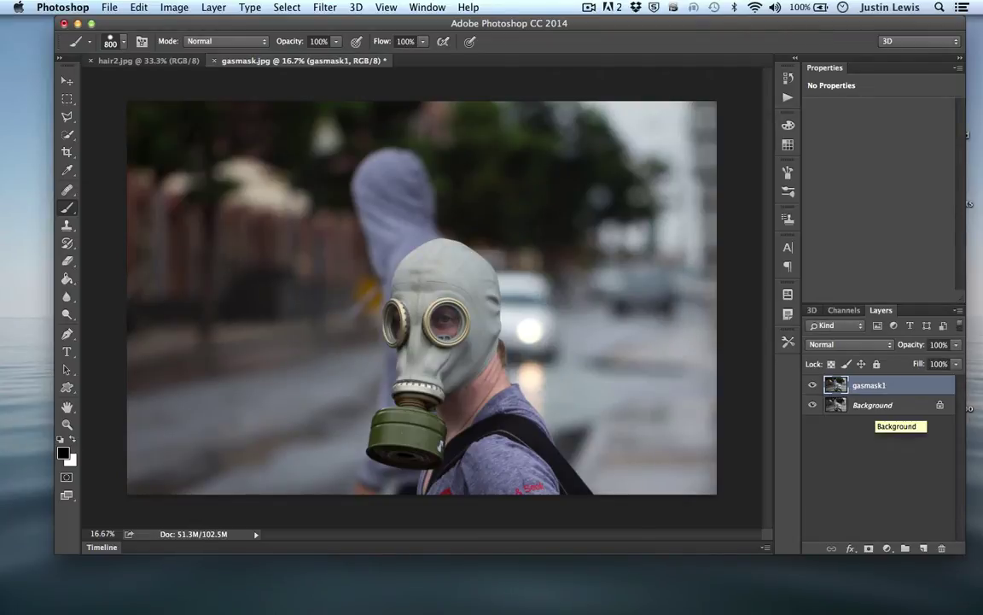
# Switch to the Eraser and reduce its brush size to 9 px for detail work beneath the mask's left eyepiece.
pyautogui.click(68, 262)
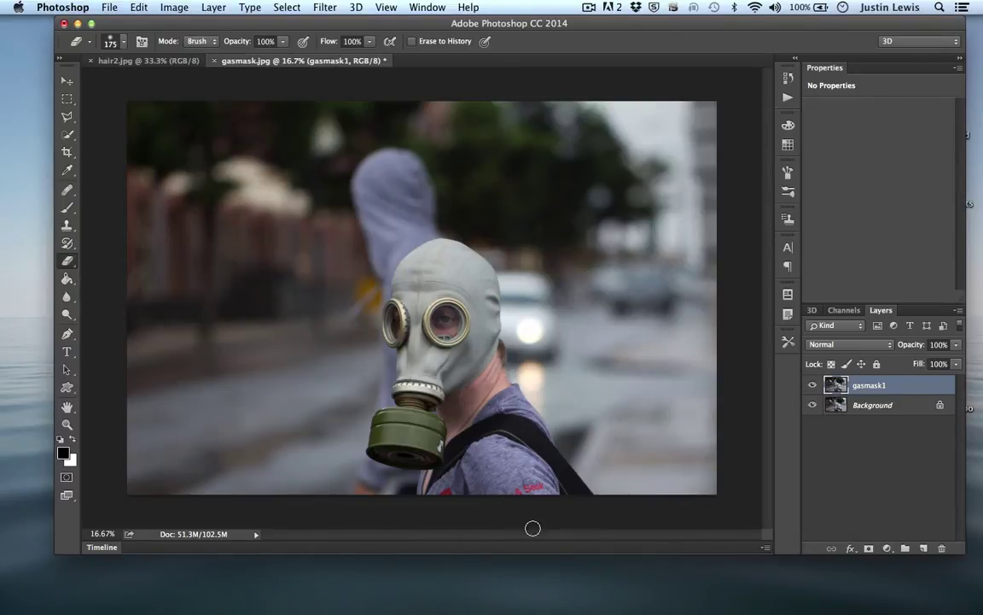
pyautogui.press('super+equal')
pyautogui.press('super+equal')
pyautogui.press('super+equal')
pyautogui.press('super+equal')
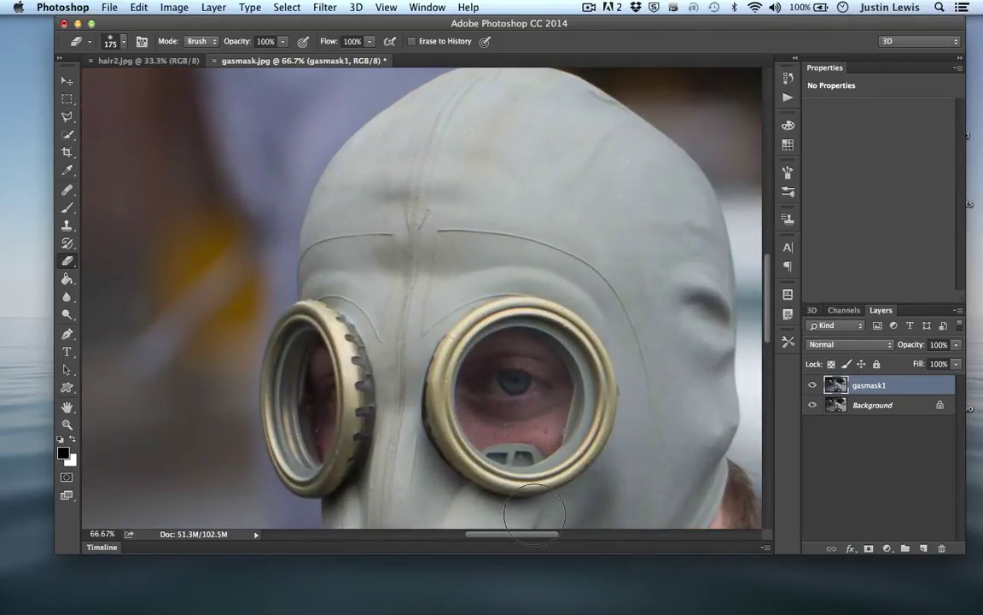
pyautogui.press('super+equal')
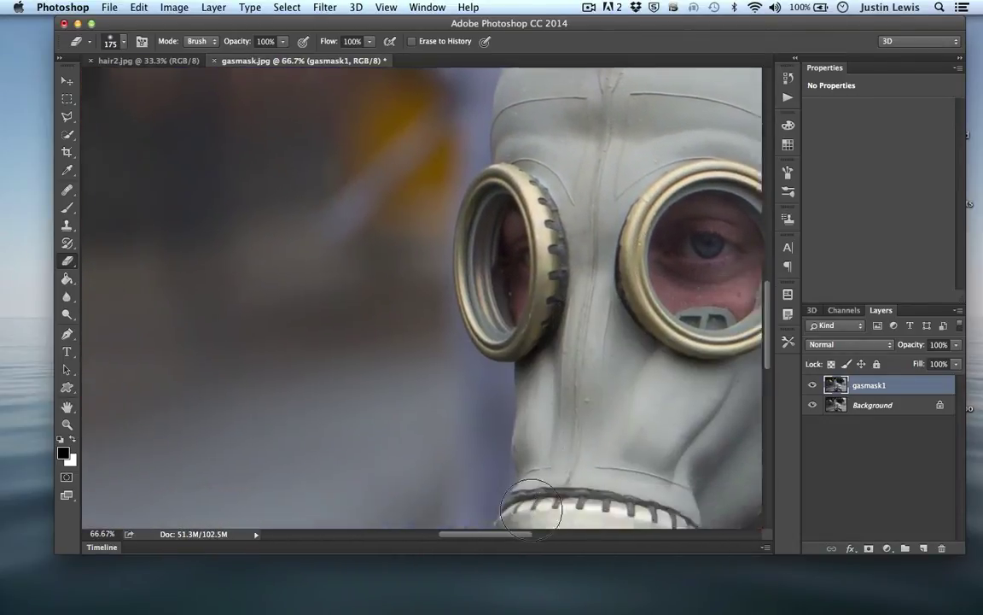
pyautogui.press('[')
pyautogui.press('[')
pyautogui.press('[')
pyautogui.press('[')
pyautogui.press('[')
pyautogui.press('[')
pyautogui.press('[')
pyautogui.press('[')
pyautogui.press('[')
pyautogui.press('[')
pyautogui.press('[')
pyautogui.press('[')
pyautogui.press('[')
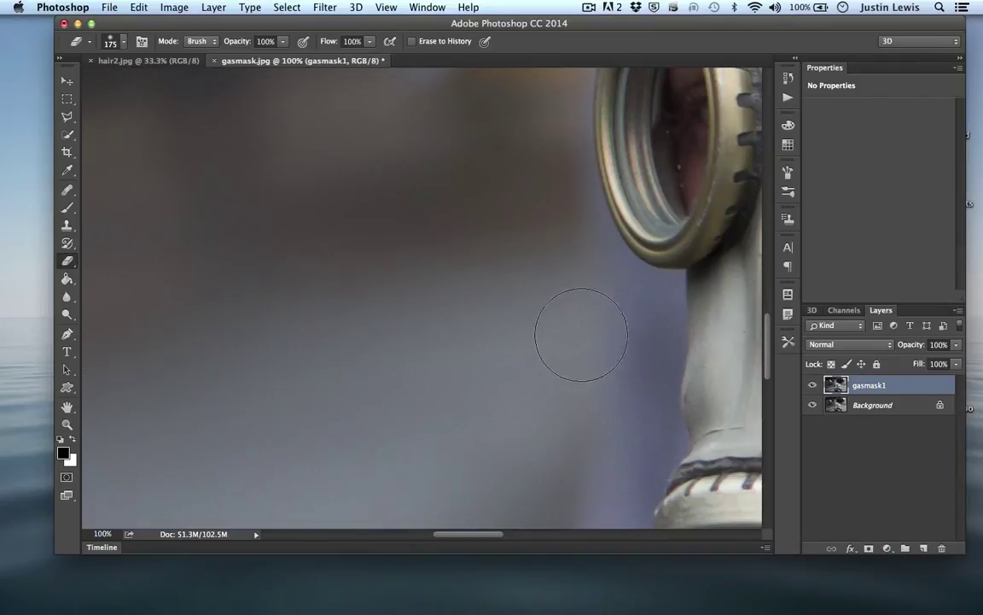
pyautogui.press(']')
pyautogui.press(']')
pyautogui.press(']')
pyautogui.press(']')
pyautogui.press(']')
pyautogui.press(']')
pyautogui.press(']')
pyautogui.press(']')
pyautogui.press(']')
pyautogui.press(']')
pyautogui.press('super+equal')
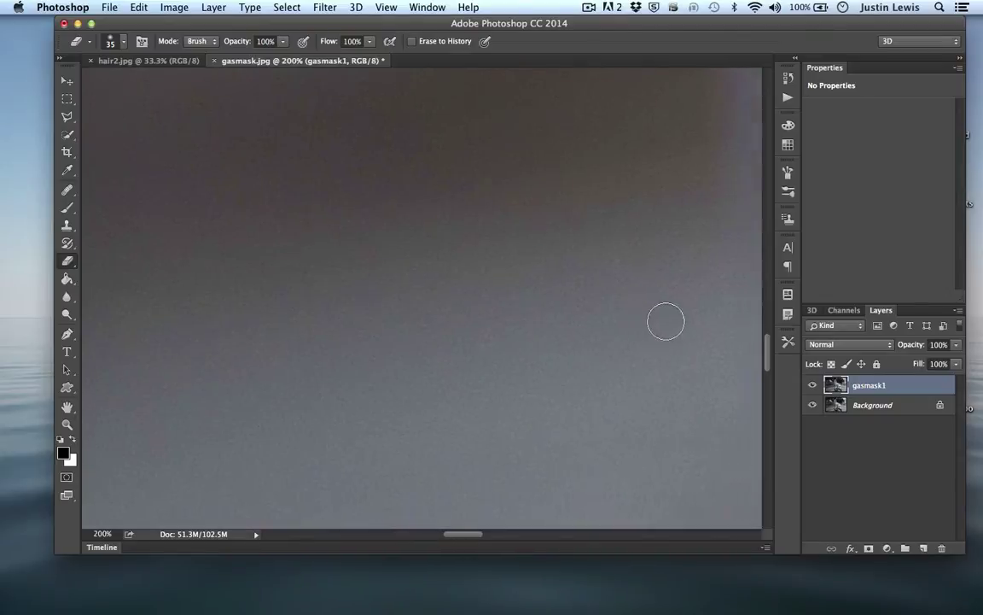
pyautogui.hscroll(5, 665, 323)
pyautogui.press('super+equal')
pyautogui.hscroll(3, 653, 318)
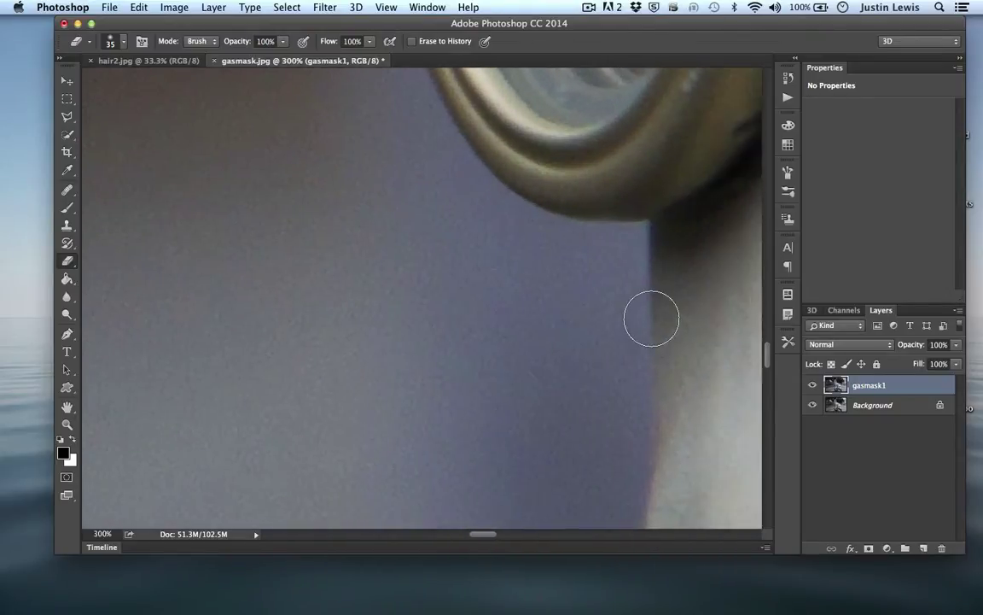
pyautogui.scroll(-5, 653, 318)
pyautogui.press('super+equal')
pyautogui.hscroll(5, 652, 316)
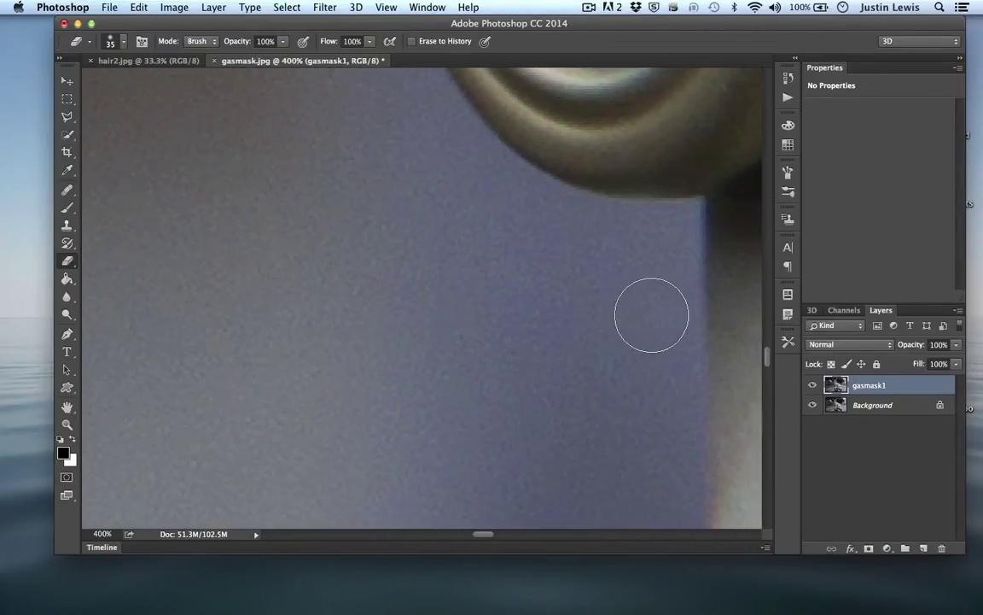
pyautogui.press('[')
pyautogui.press('[')
pyautogui.press('[')
pyautogui.press('[')
pyautogui.press('[')
pyautogui.press('[')
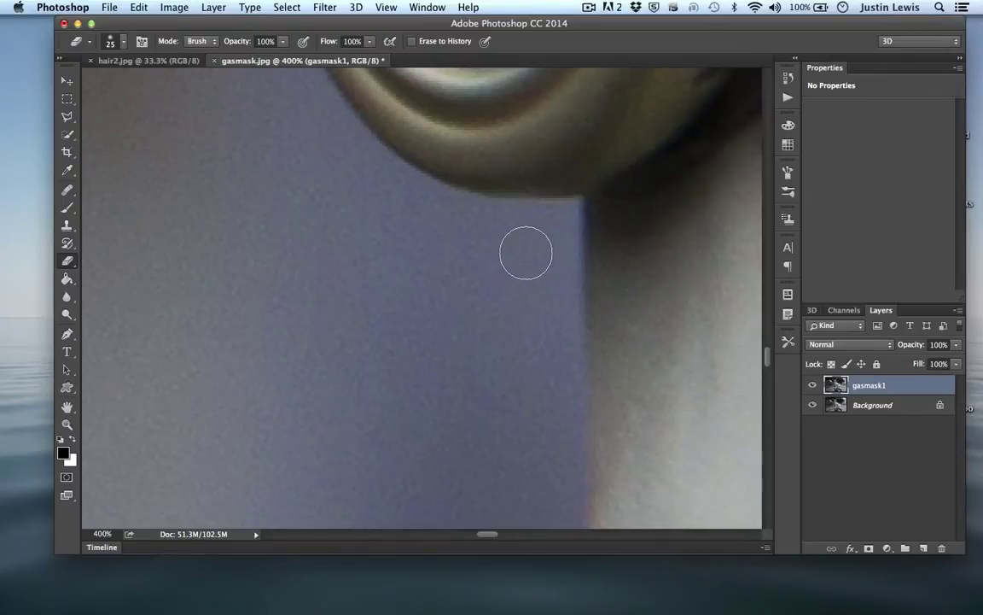
# Hide the Background layer and erase a narrow strip along the mask's cheek edge below the left eyepiece.
pyautogui.moveTo(577, 204)
pyautogui.mouseDown()
pyautogui.moveTo(573, 239)
pyautogui.moveTo(571, 228)
pyautogui.mouseUp()
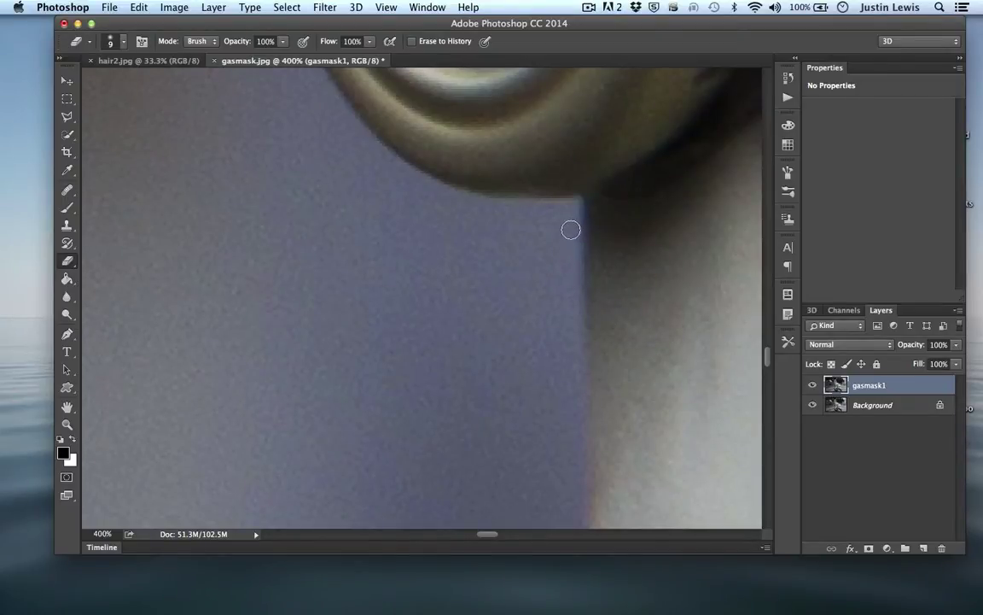
pyautogui.click(812, 406)
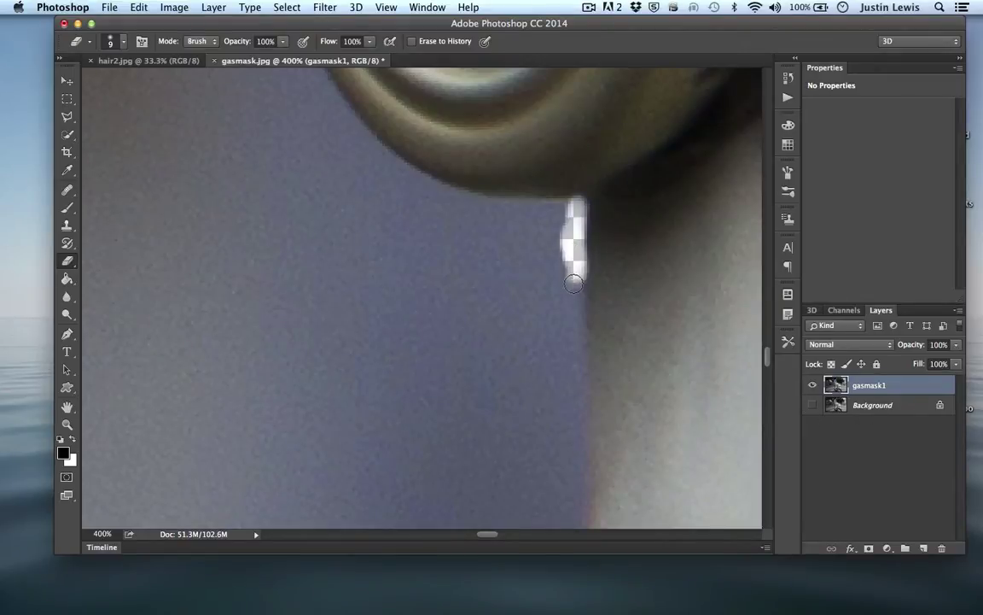
pyautogui.moveTo(573, 283); pyautogui.dragTo(584, 460)
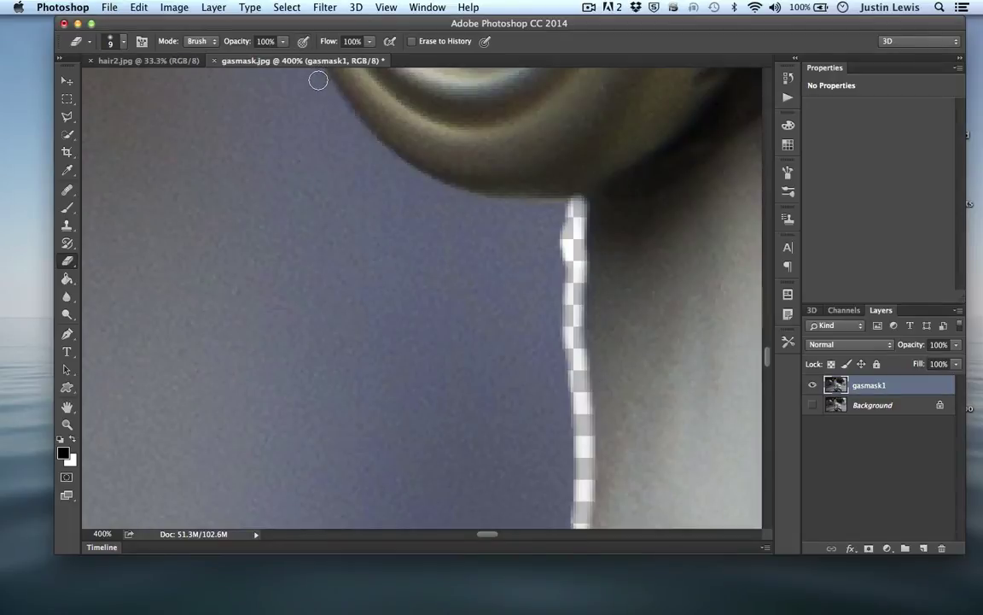
# Erase a narrow strip of background along the lower outer rim of the mask's left eyepiece.
pyautogui.moveTo(316, 76)
pyautogui.mouseDown()
pyautogui.moveTo(430, 191)
pyautogui.moveTo(577, 209)
pyautogui.moveTo(454, 190)
pyautogui.moveTo(566, 204)
pyautogui.moveTo(512, 197)
pyautogui.mouseUp()
pyautogui.scroll(3, 444, 278)
pyautogui.hscroll(-3, 444, 278)
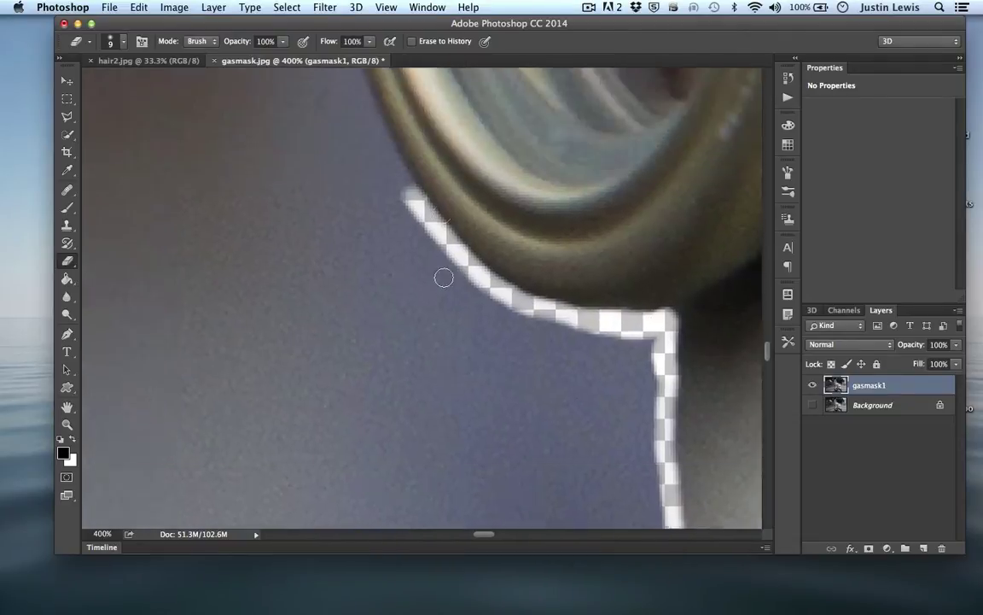
pyautogui.scroll(5, 443, 278)
pyautogui.moveTo(310, 189); pyautogui.dragTo(335, 322)
pyautogui.scroll(-3, 329, 307)
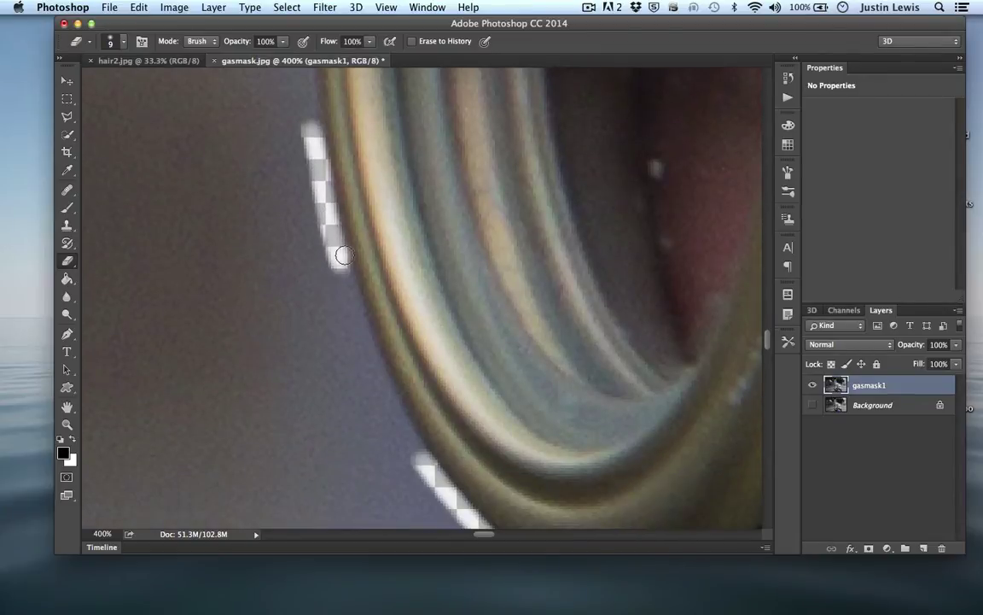
pyautogui.moveTo(343, 254)
pyautogui.mouseDown()
pyautogui.moveTo(388, 398)
pyautogui.moveTo(429, 476)
pyautogui.moveTo(397, 433)
pyautogui.moveTo(415, 436)
pyautogui.moveTo(456, 295)
pyautogui.moveTo(407, 254)
pyautogui.moveTo(347, 262)
pyautogui.moveTo(408, 388)
pyautogui.moveTo(437, 267)
pyautogui.moveTo(416, 396)
pyautogui.moveTo(392, 368)
pyautogui.moveTo(390, 326)
pyautogui.moveTo(417, 275)
pyautogui.moveTo(444, 256)
pyautogui.moveTo(418, 268)
pyautogui.moveTo(386, 334)
pyautogui.mouseUp()
# Erase a loose looping stroke across the left eyepiece and around the gas mask's head.
pyautogui.press('super+minus')
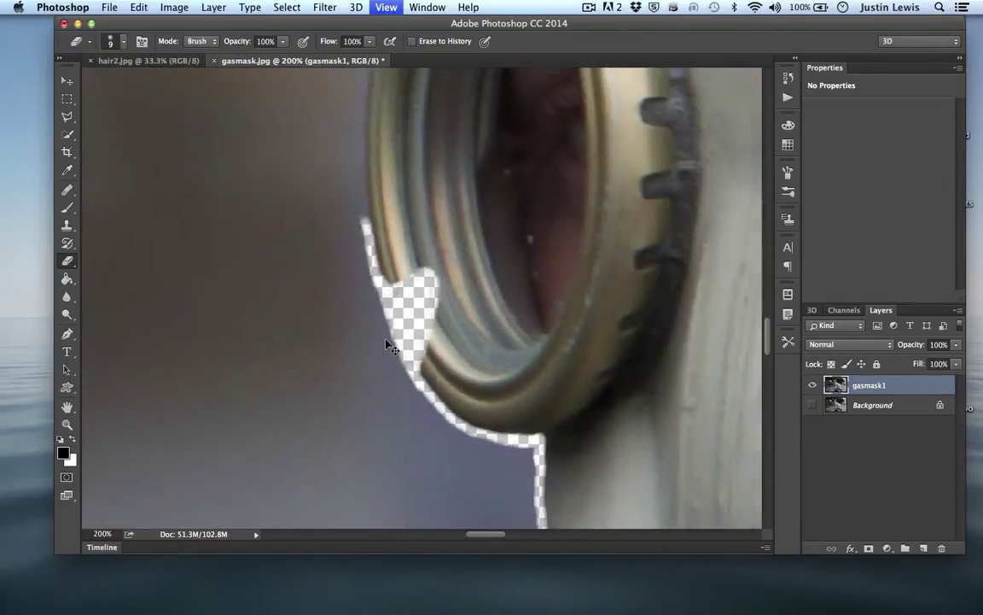
pyautogui.press('super+minus')
pyautogui.press('super+minus')
pyautogui.press('super+minus')
pyautogui.press('super+minus')
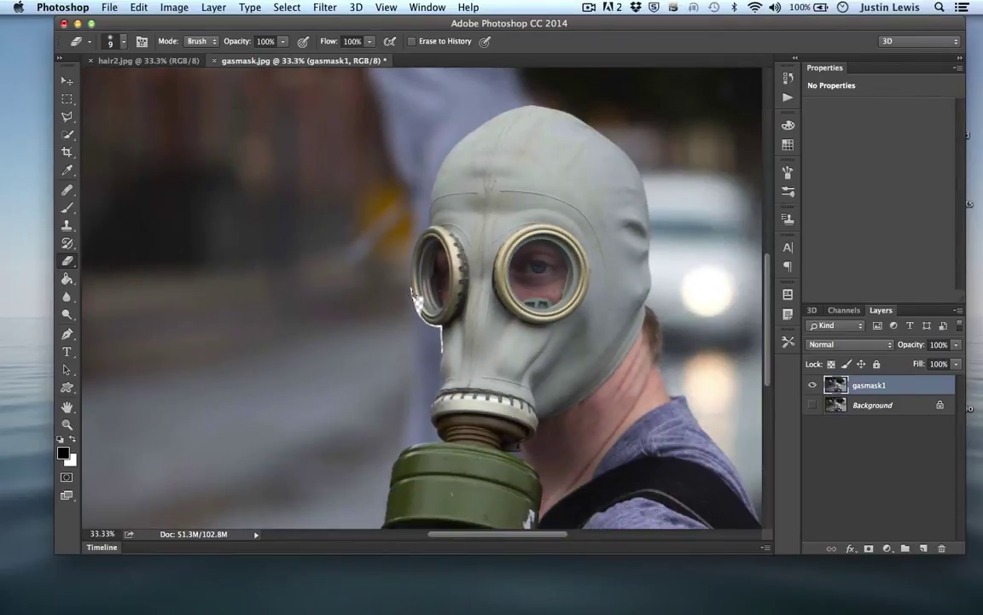
pyautogui.moveTo(414, 231)
pyautogui.mouseDown()
pyautogui.moveTo(636, 219)
pyautogui.moveTo(444, 233)
pyautogui.mouseUp()
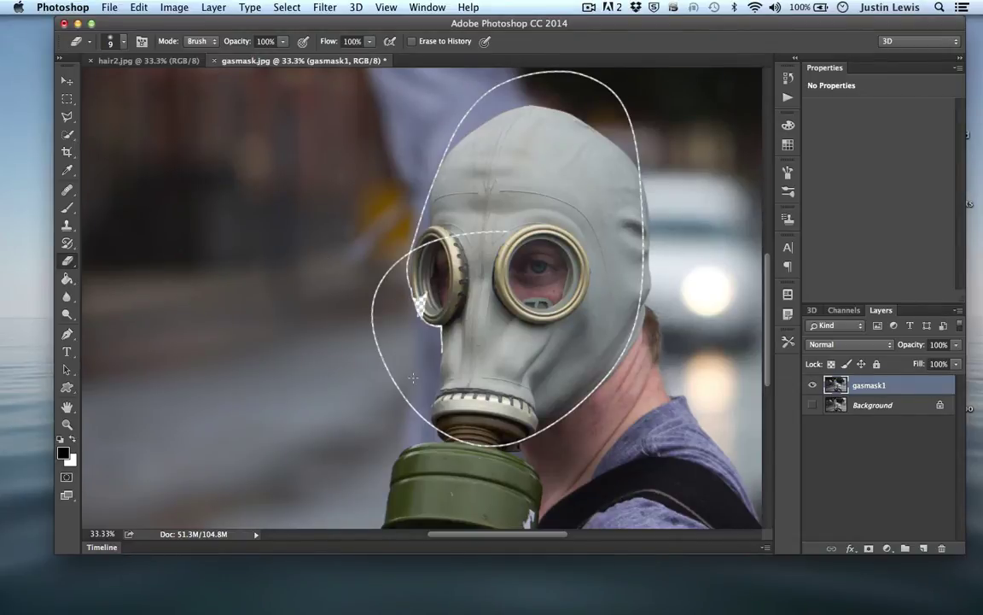
# Open the image's history and step back past the last three eraser strokes.
pyautogui.click(429, 7)
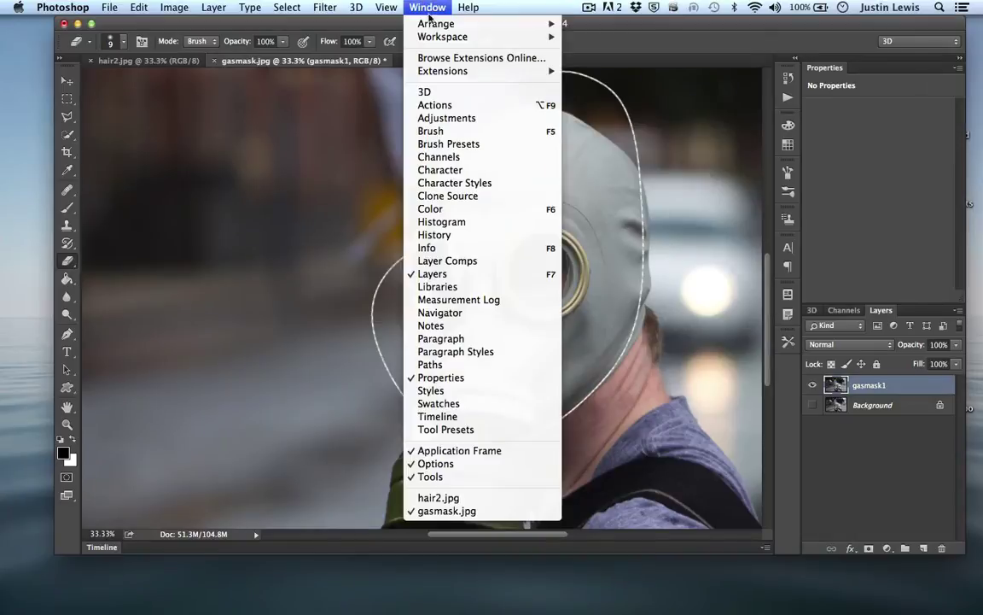
pyautogui.click(414, 232)
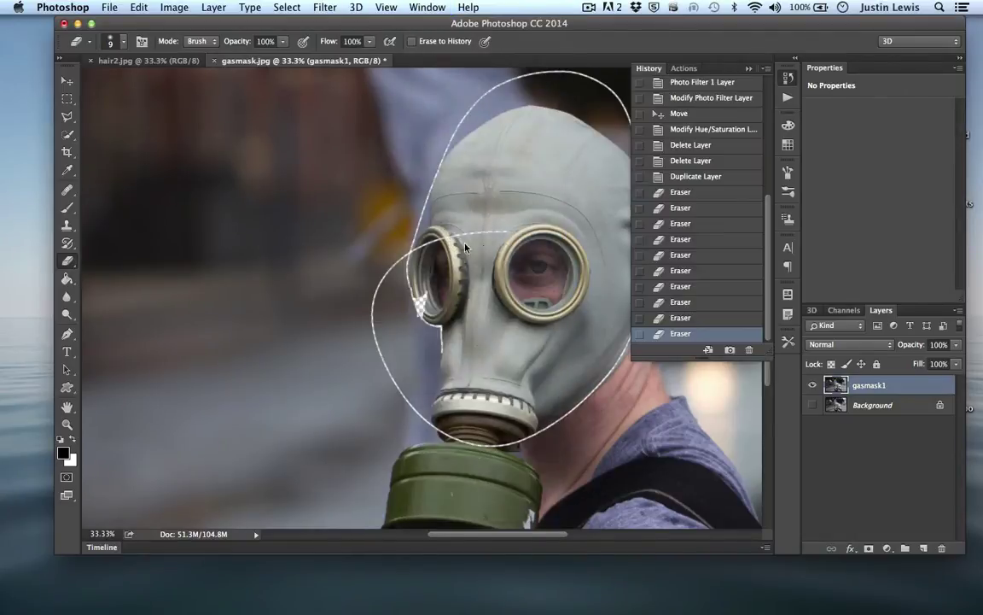
pyautogui.click(683, 318)
pyautogui.click(691, 302)
pyautogui.click(693, 286)
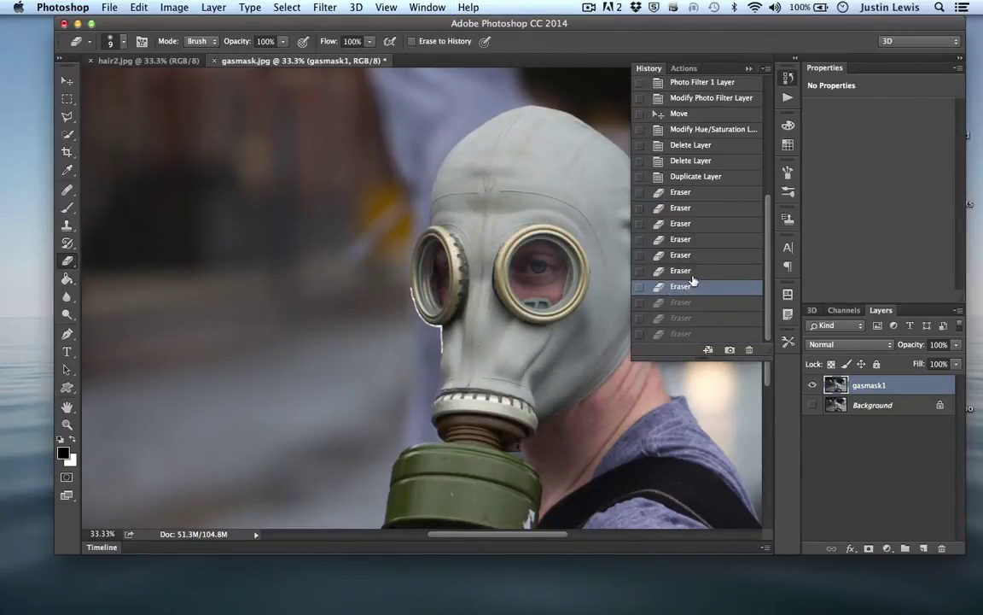
# Step back and forth through the eraser history states, ending on the state before the last three strokes.
pyautogui.click(693, 271)
pyautogui.click(694, 286)
pyautogui.click(693, 271)
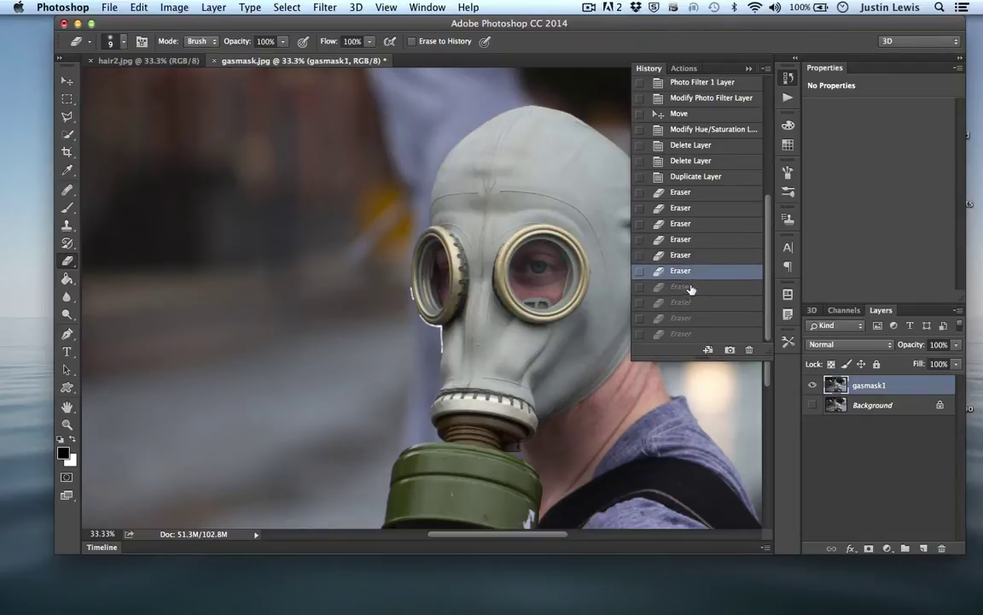
pyautogui.click(691, 287)
pyautogui.click(690, 303)
pyautogui.click(688, 319)
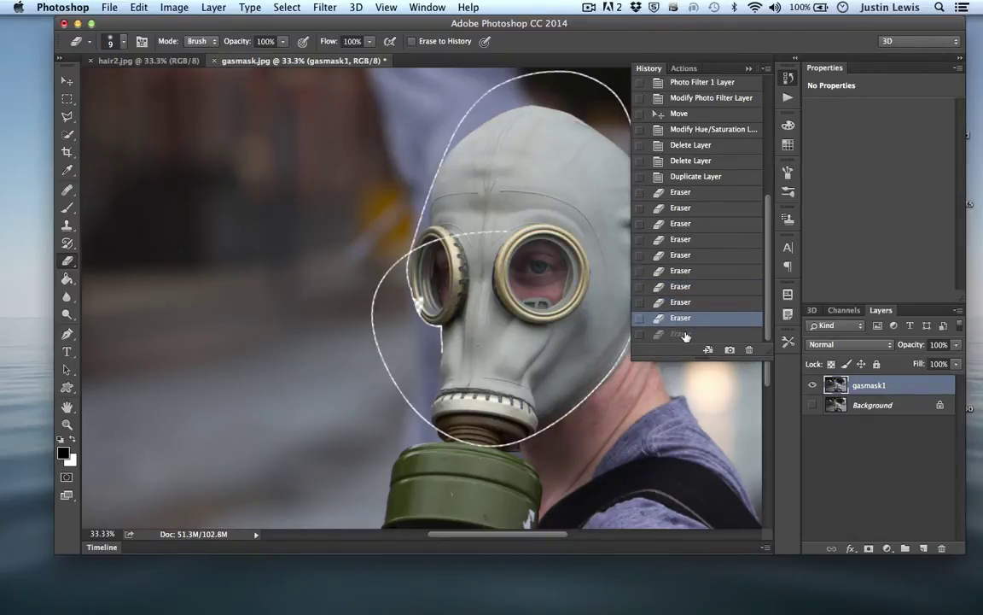
pyautogui.click(690, 302)
pyautogui.click(687, 286)
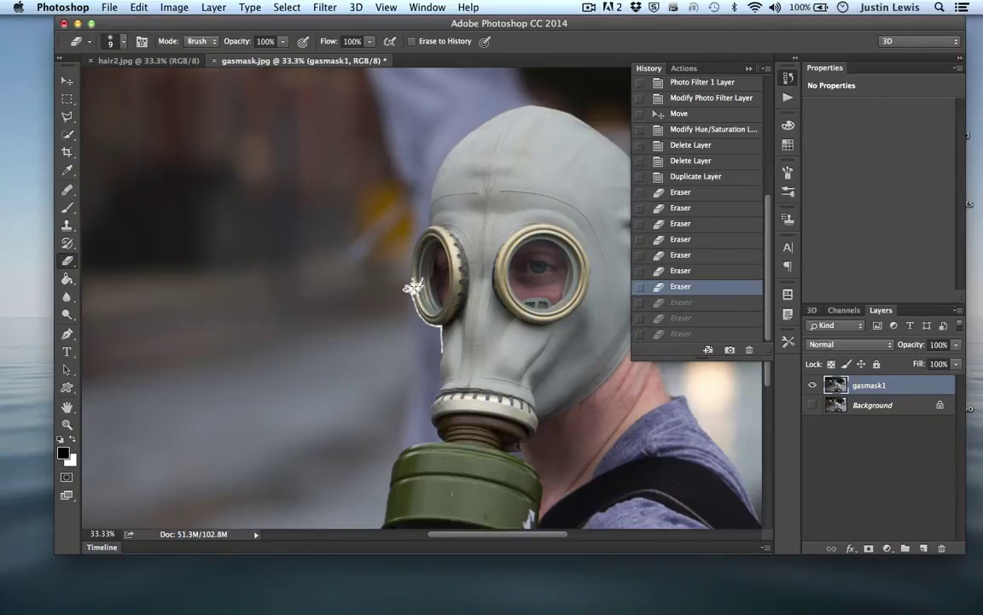
# Revert the image to its Duplicate Layer history state, discarding all eraser strokes, and close the history.
pyautogui.click(477, 312)
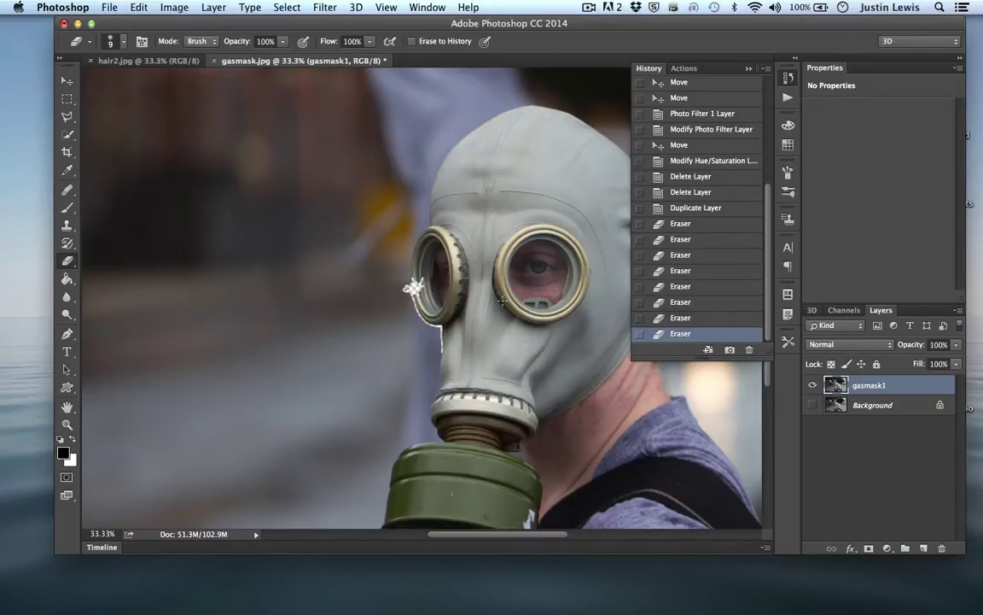
pyautogui.click(682, 223)
pyautogui.click(692, 209)
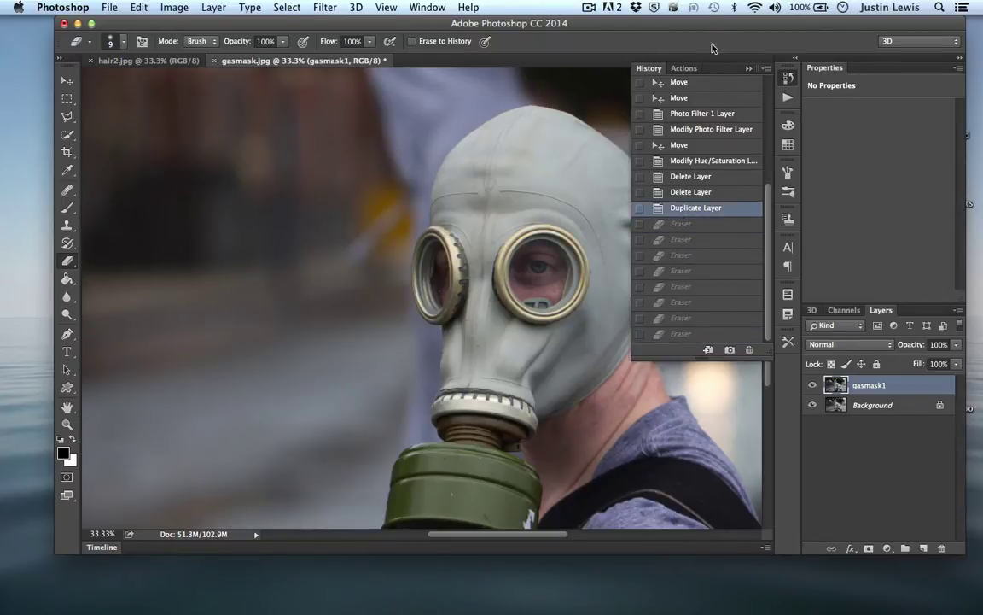
pyautogui.click(749, 68)
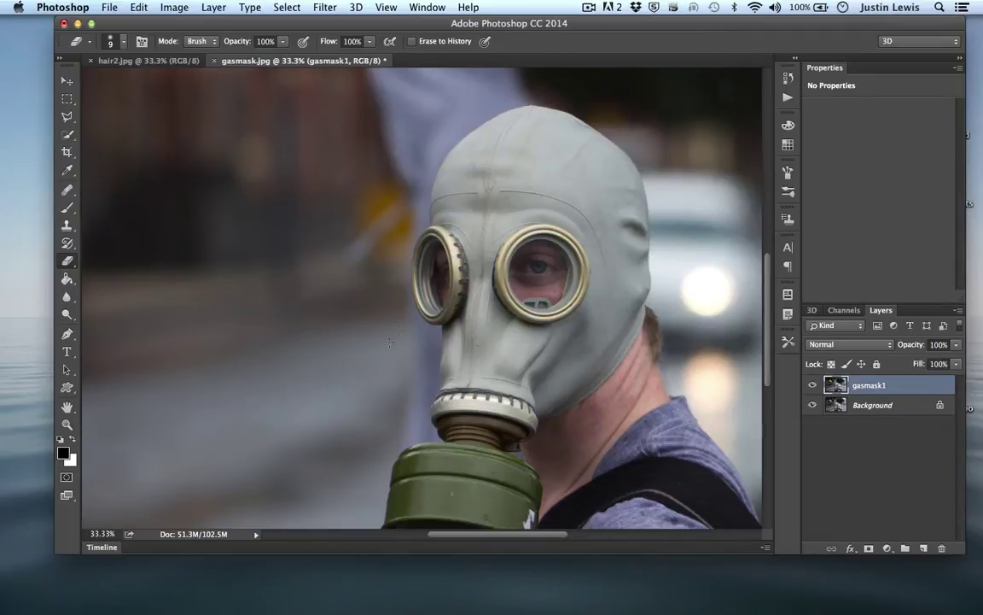
# Add a layer mask to the gasmask1 layer, switch between mask and image, and leave the layer's image active.
pyautogui.hscroll(4, 420, 353)
pyautogui.scroll(-2, 420, 353)
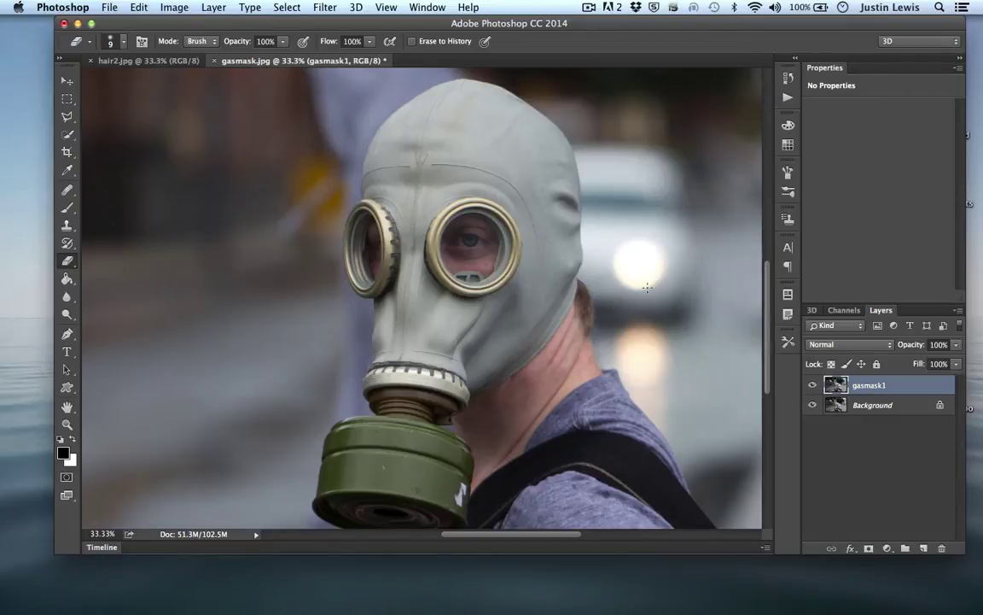
pyautogui.click(868, 548)
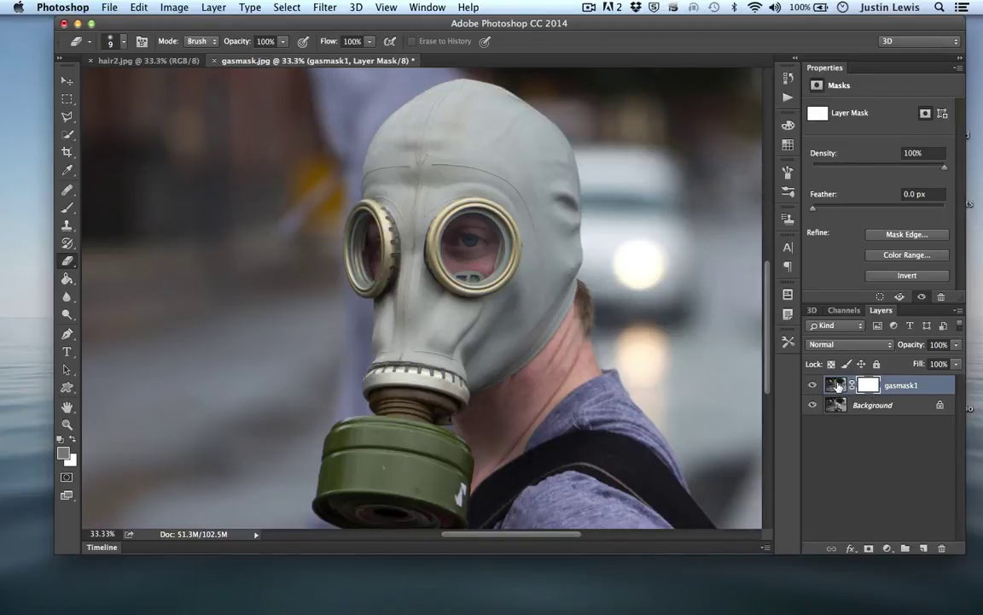
pyautogui.click(836, 385)
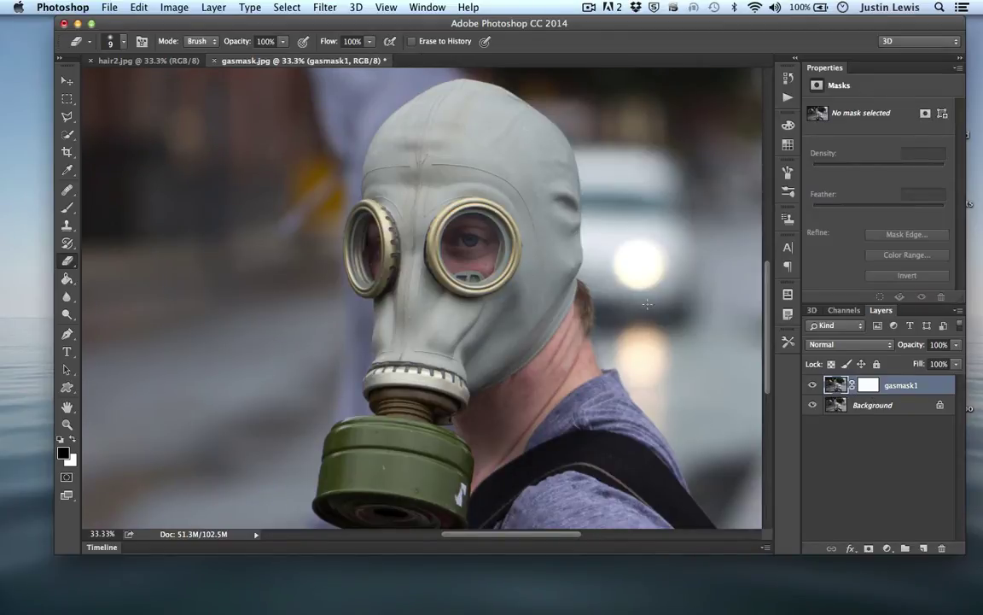
pyautogui.click(869, 386)
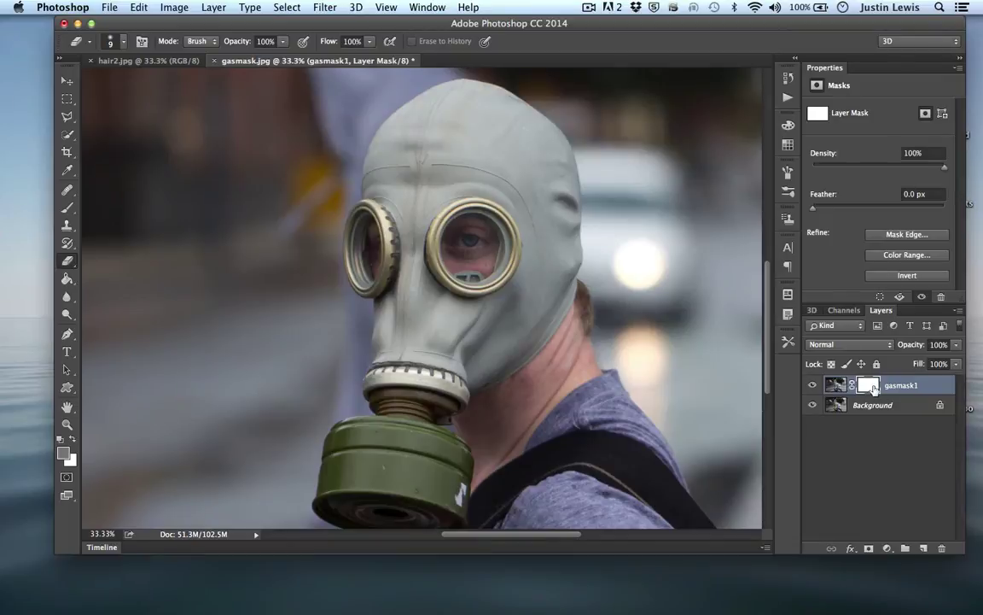
pyautogui.click(836, 385)
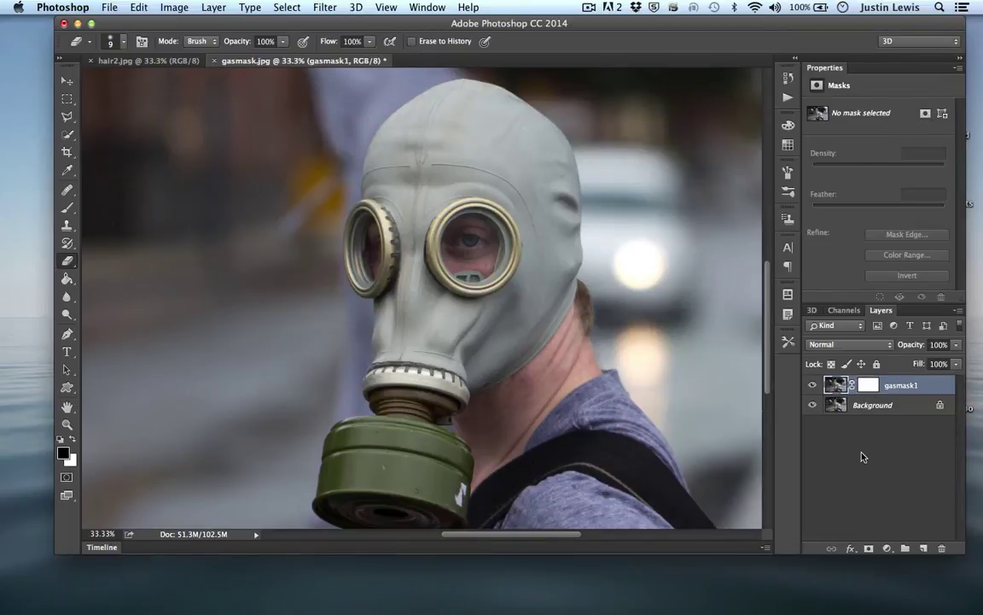
# Set the foreground colour to a bright red.
pyautogui.click(66, 458)
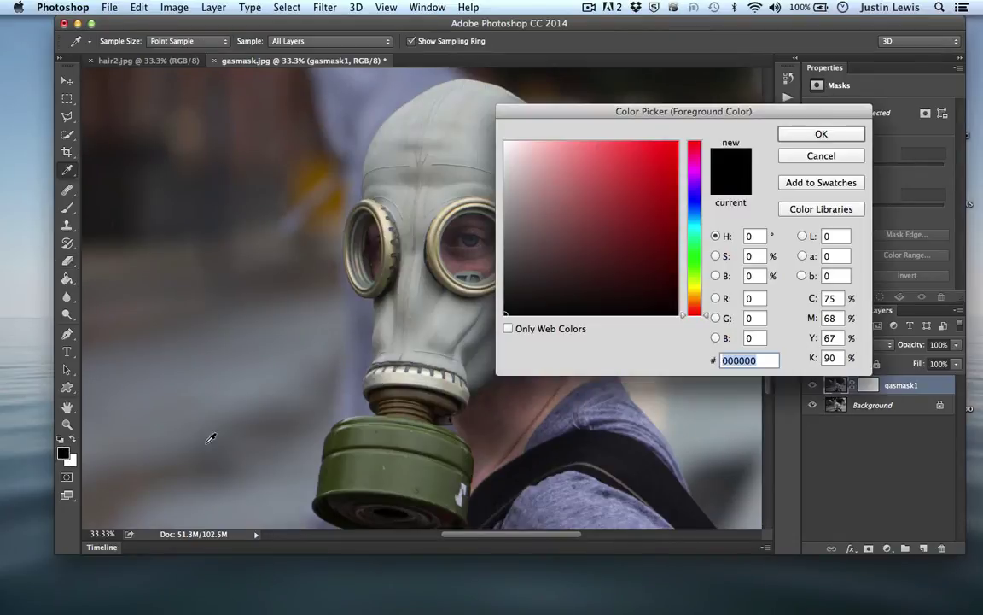
pyautogui.click(658, 144)
pyautogui.click(685, 142)
pyautogui.click(819, 132)
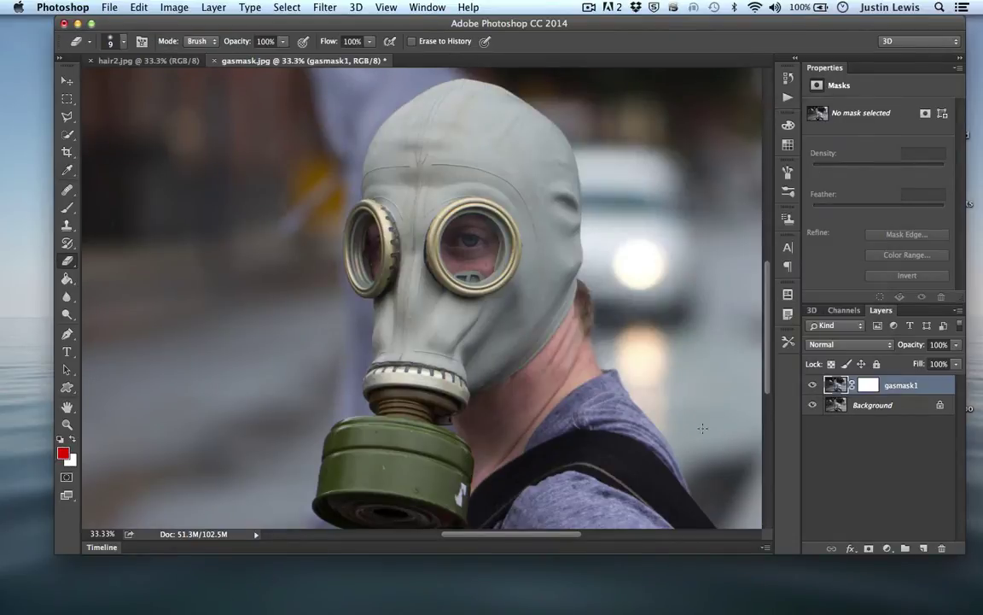
# Reset the default colours and set the foreground colour to bright green, 0cff00.
pyautogui.click(60, 438)
pyautogui.click(64, 454)
pyautogui.click(694, 256)
pyautogui.click(677, 142)
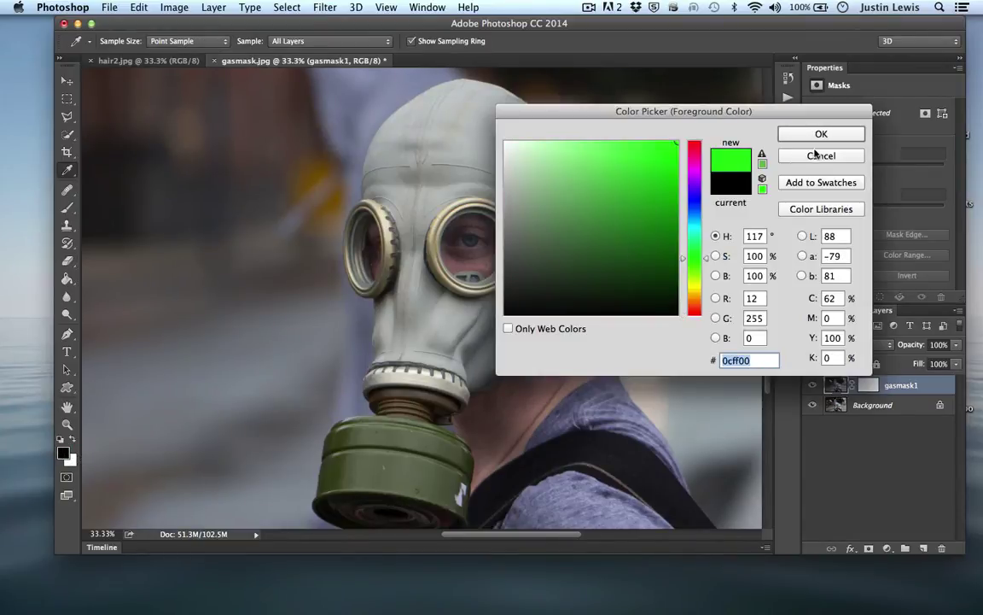
pyautogui.click(803, 134)
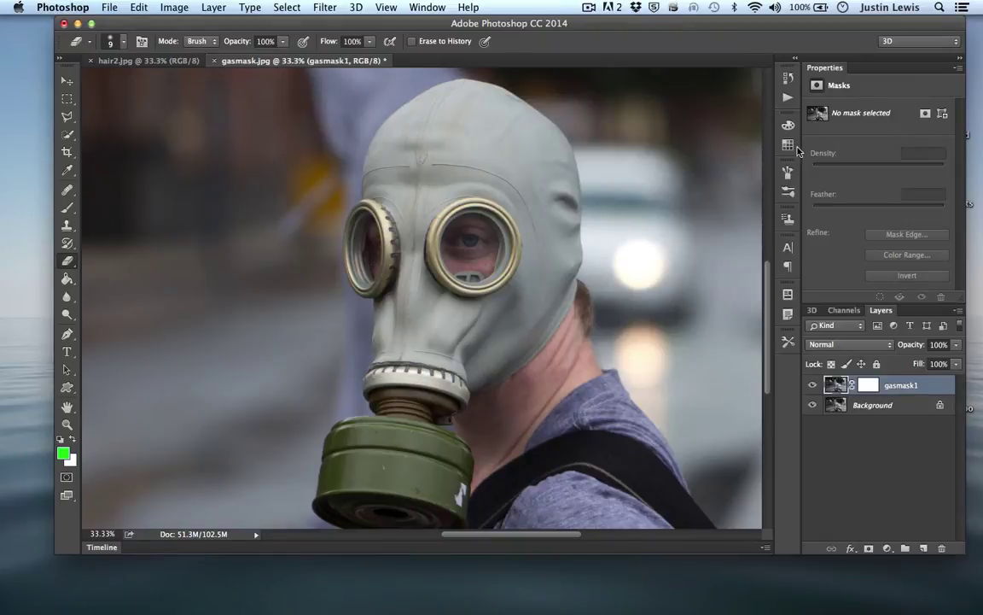
# Set the foreground colour to pure black, 000000.
pyautogui.click(64, 453)
pyautogui.click(459, 260)
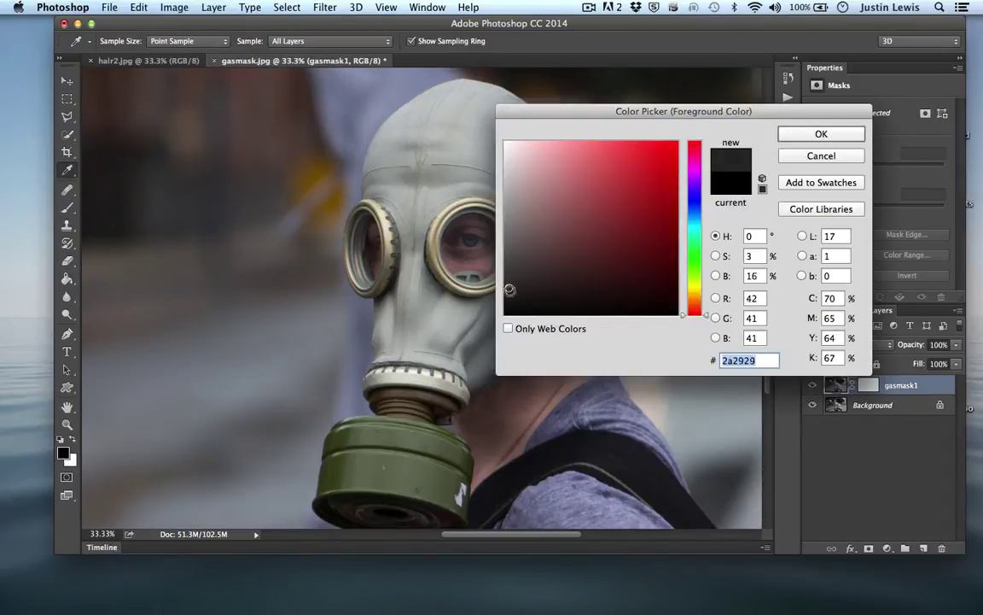
pyautogui.click(607, 315)
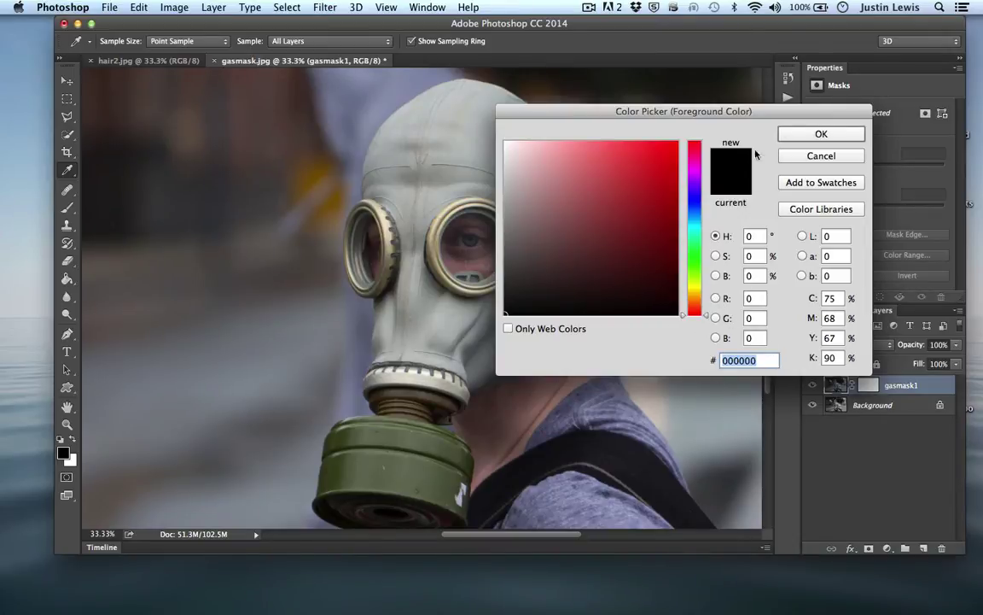
pyautogui.click(798, 138)
pyautogui.press('z')
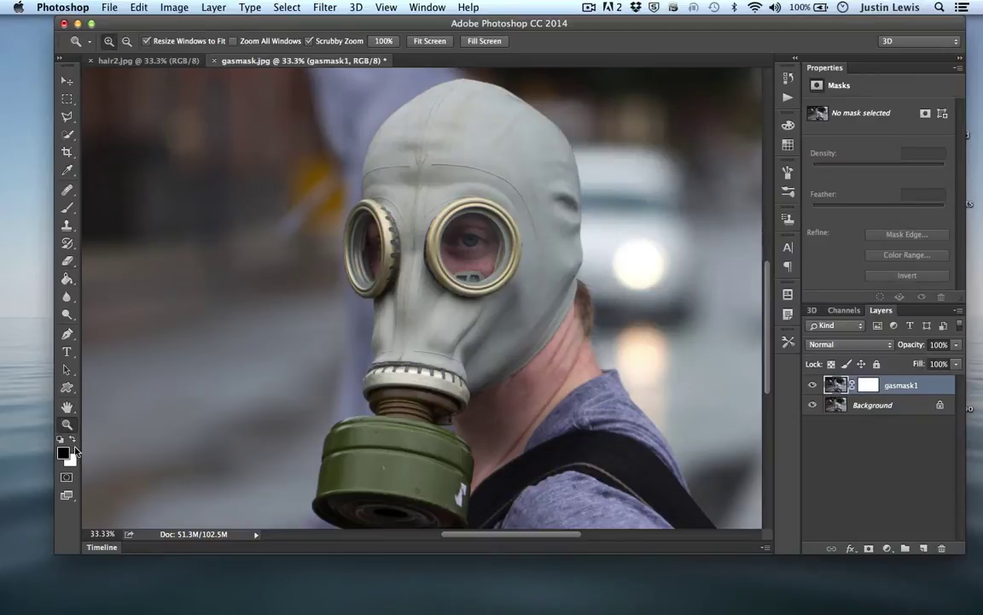
# Swap white into the foreground, check its value in the Color Picker, and swap black back in.
pyautogui.press('x')
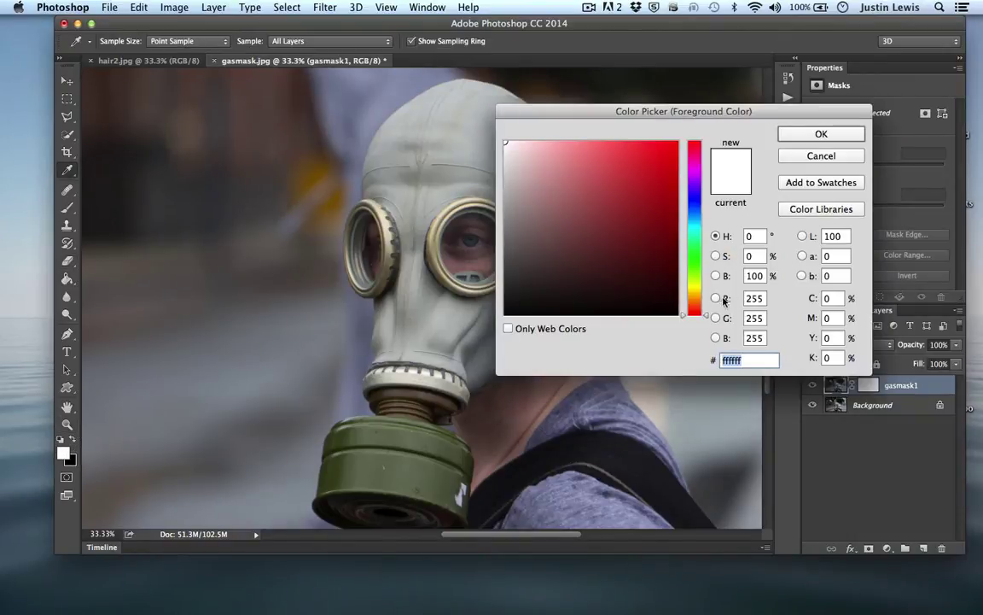
pyautogui.click(801, 138)
pyautogui.press('z')
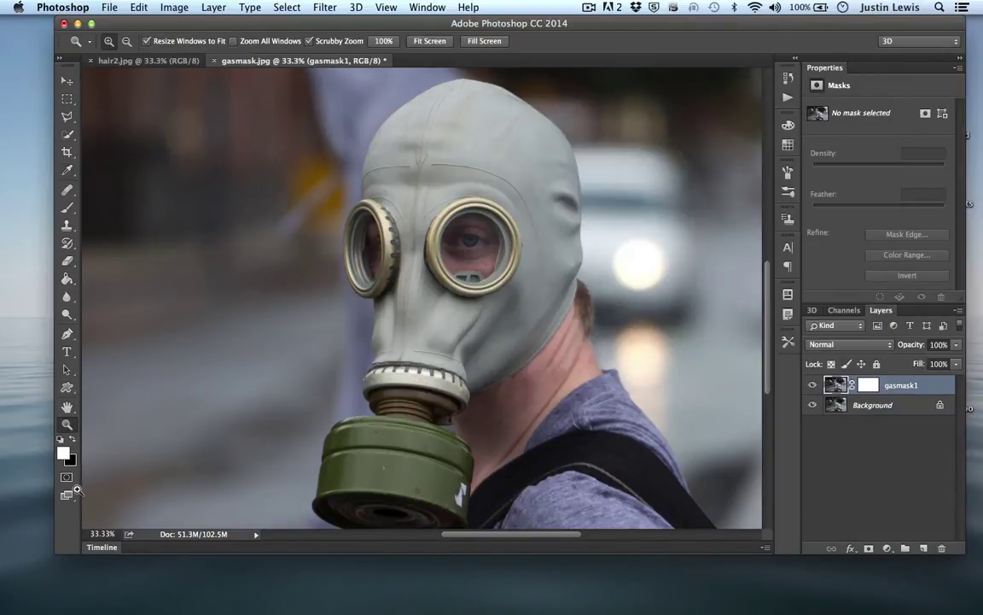
pyautogui.click(72, 441)
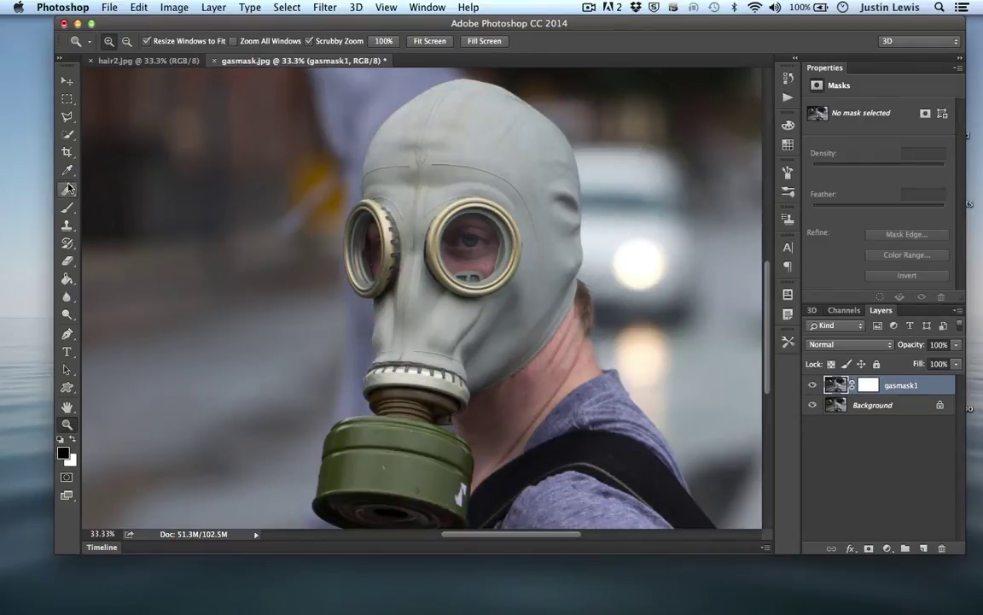
# Paint a black 800 px brush stroke across the gas mask on the layer's image and undo it.
pyautogui.moveTo(62, 207); pyautogui.dragTo(73, 196)
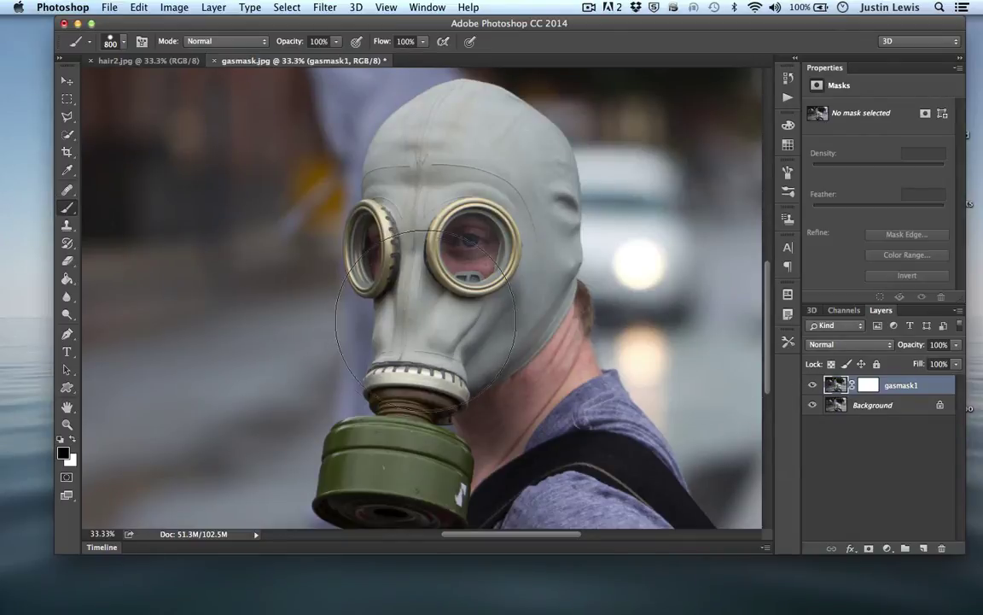
pyautogui.moveTo(266, 243)
pyautogui.mouseDown()
pyautogui.moveTo(258, 222)
pyautogui.moveTo(602, 312)
pyautogui.mouseUp()
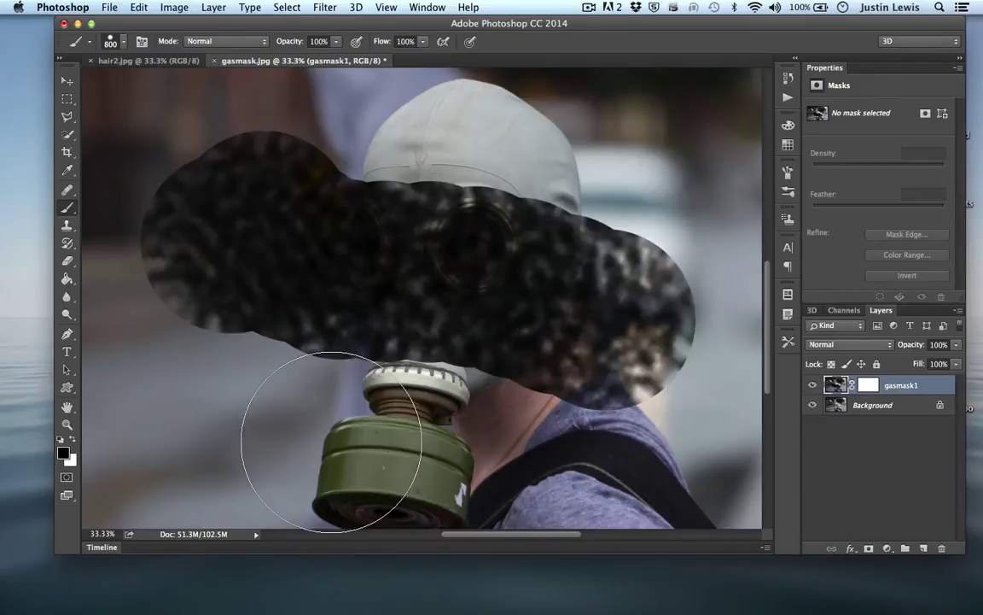
pyautogui.press('super+z')
# Reduce the brush to 175 px and make the gasmask1 layer mask active with black as the foreground colour.
pyautogui.press('[')
pyautogui.press('[')
pyautogui.press('[')
pyautogui.press('[')
pyautogui.press('[')
pyautogui.press('[')
pyautogui.press('[')
pyautogui.press('[')
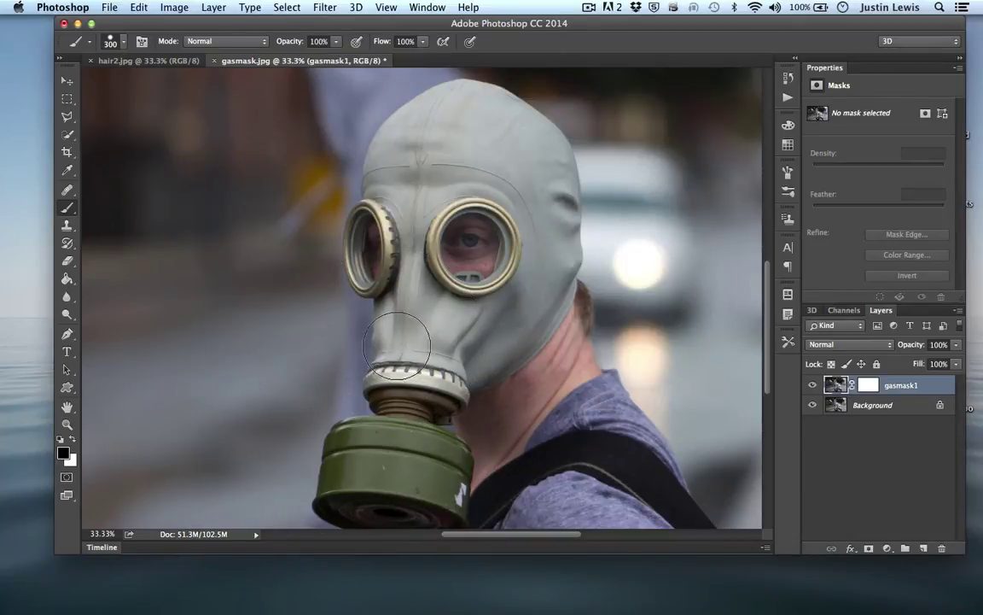
pyautogui.click(866, 387)
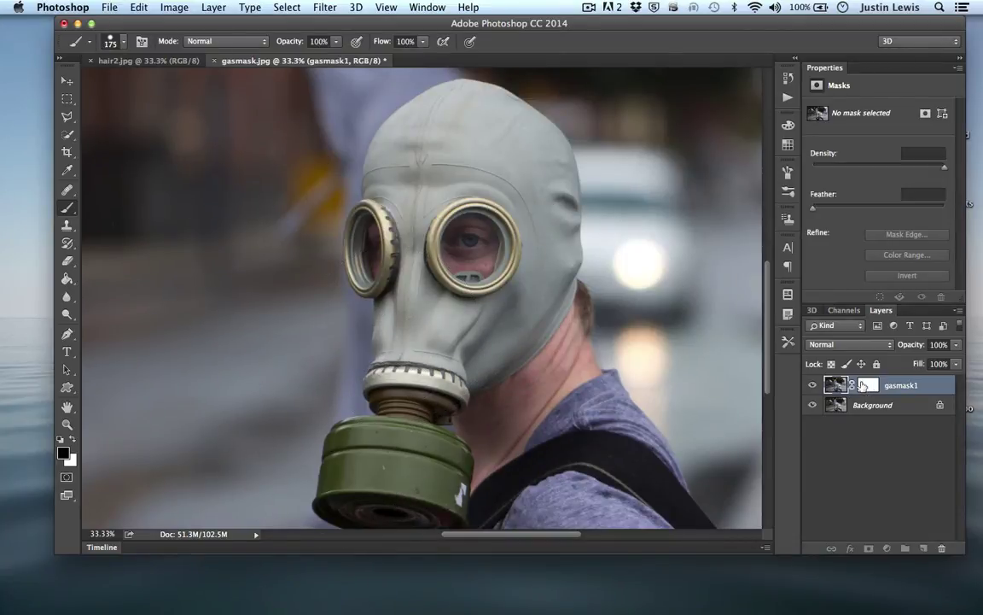
pyautogui.click(60, 440)
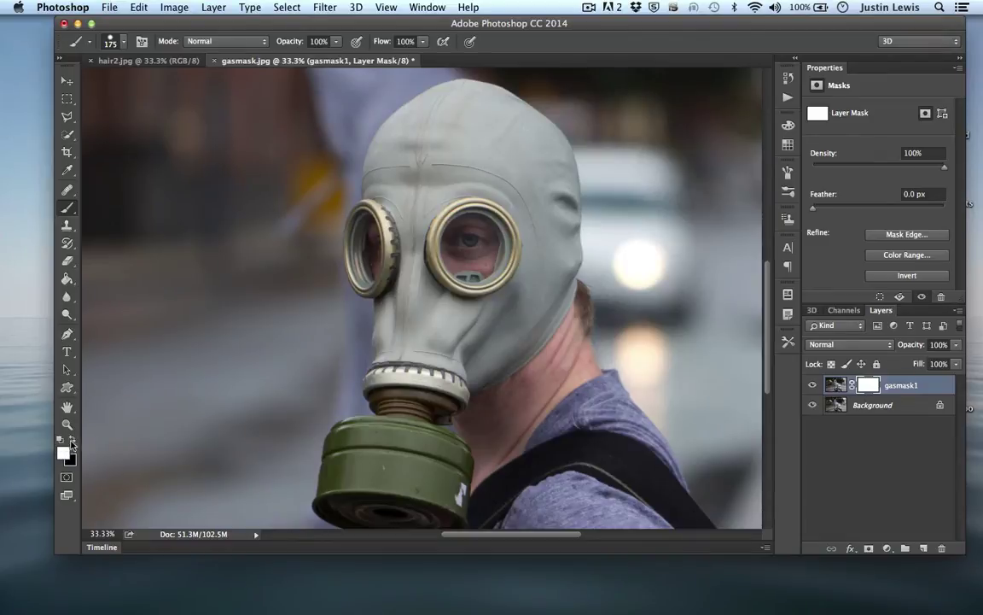
pyautogui.click(72, 439)
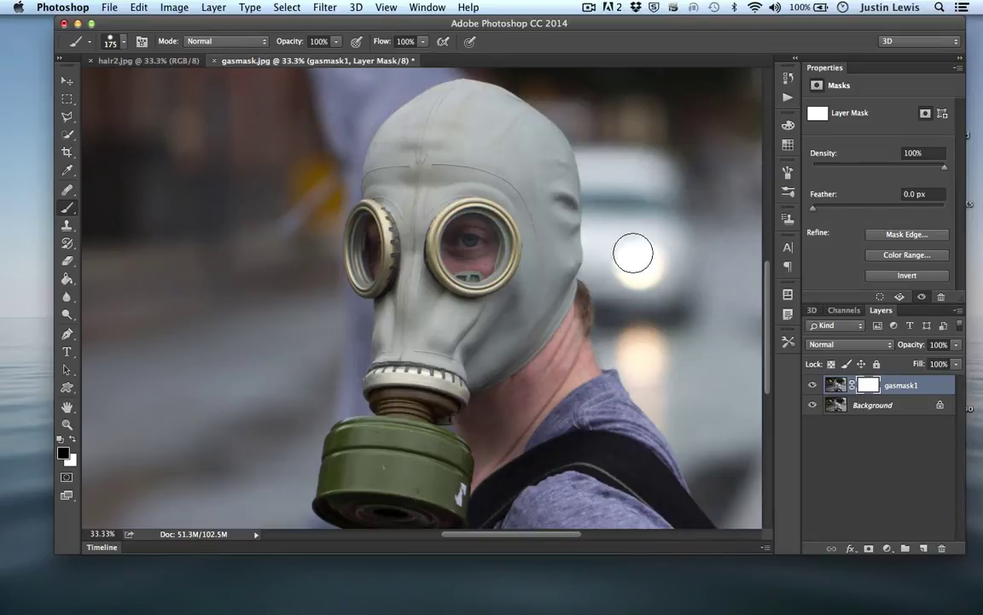
# Hide the Background layer and mask out the person's outer edge from shoulder to crown with a black 50 px brush.
pyautogui.press('[')
pyautogui.scroll(2, 514, 362)
pyautogui.hscroll(1, 514, 362)
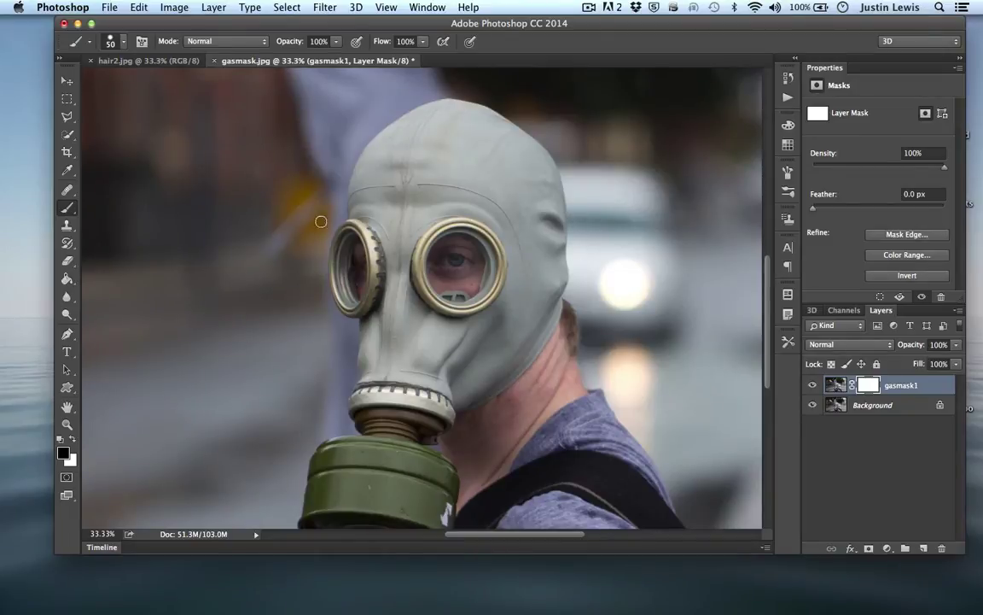
pyautogui.click(812, 407)
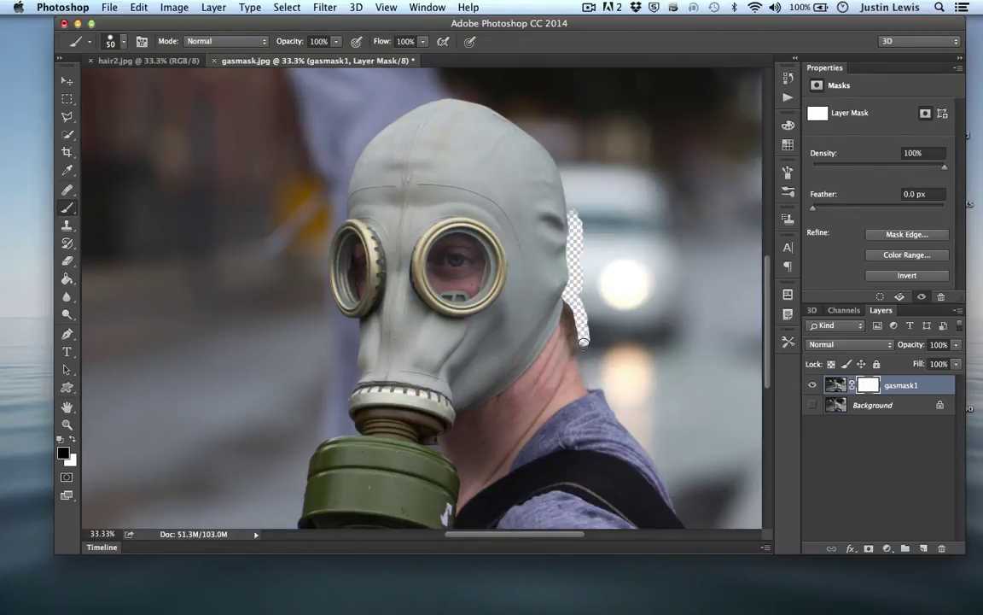
pyautogui.moveTo(580, 360); pyautogui.dragTo(587, 387)
pyautogui.moveTo(641, 433)
pyautogui.mouseDown()
pyautogui.moveTo(687, 510)
pyautogui.moveTo(674, 479)
pyautogui.mouseUp()
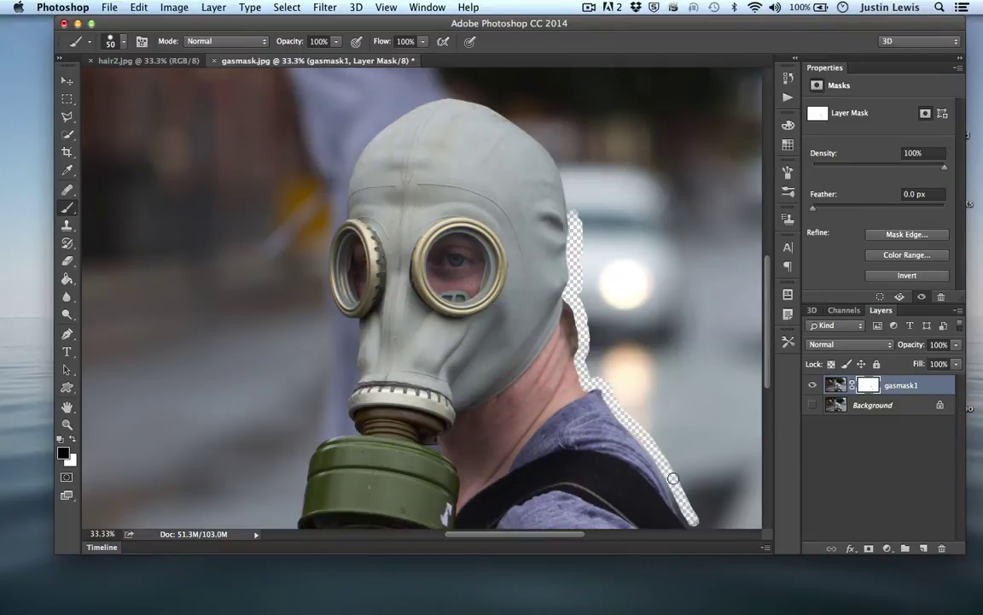
pyautogui.moveTo(634, 429); pyautogui.dragTo(694, 525)
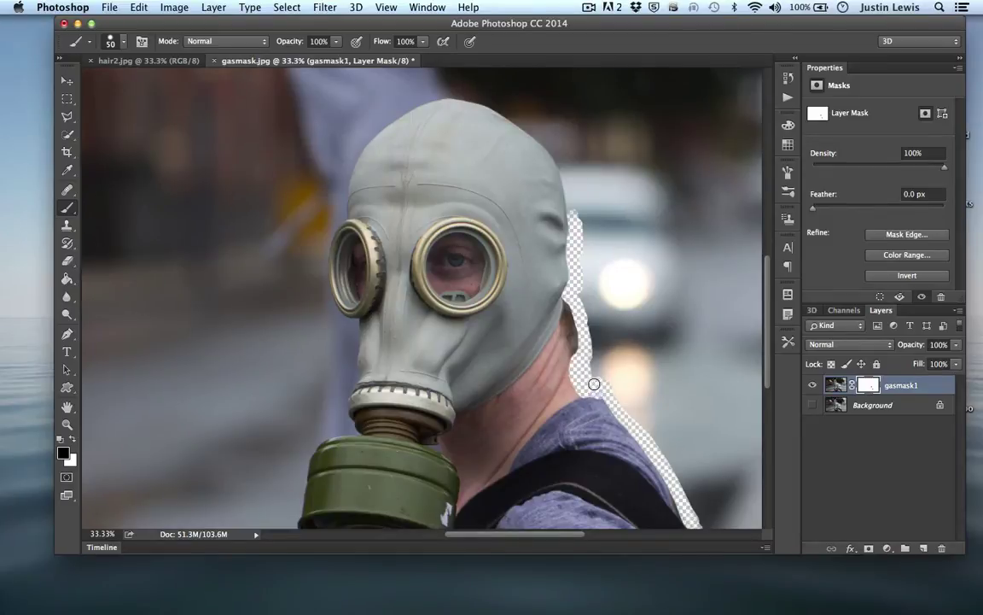
pyautogui.moveTo(594, 384); pyautogui.dragTo(577, 276)
pyautogui.moveTo(569, 211)
pyautogui.mouseDown()
pyautogui.moveTo(557, 167)
pyautogui.moveTo(531, 135)
pyautogui.moveTo(459, 98)
pyautogui.moveTo(411, 108)
pyautogui.mouseUp()
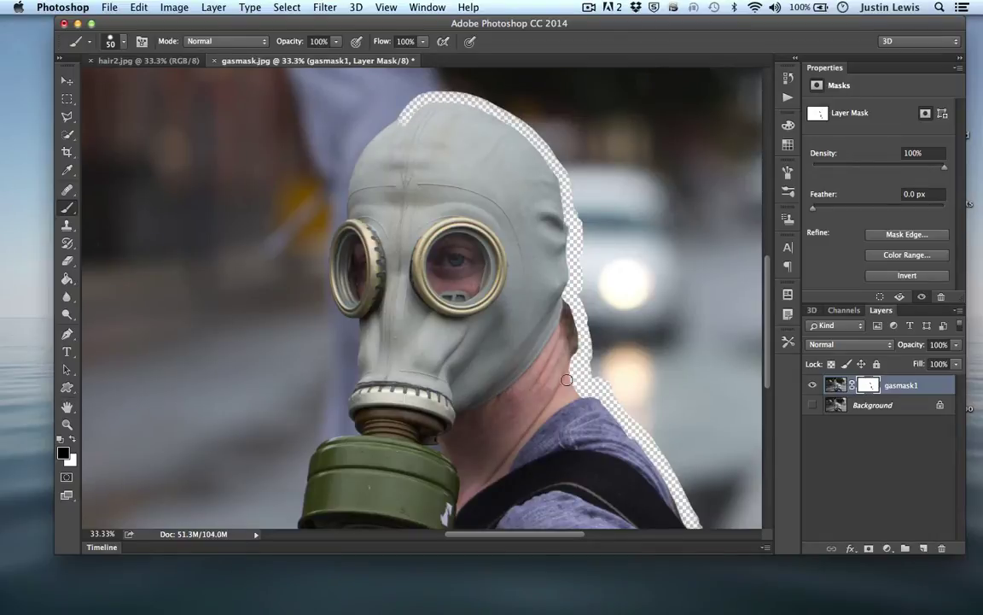
# Paint white on the mask with a 175 px brush to restore the person's neck edge.
pyautogui.press('super+plus')
pyautogui.press('super+plus')
pyautogui.press('super+plus')
pyautogui.press('super+minus')
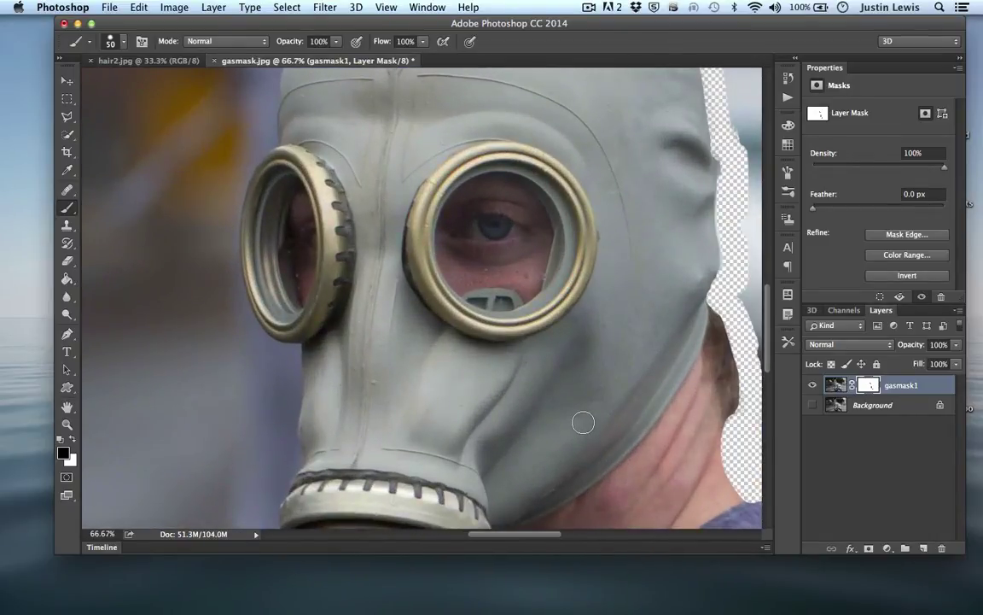
pyautogui.scroll(1, 585, 423)
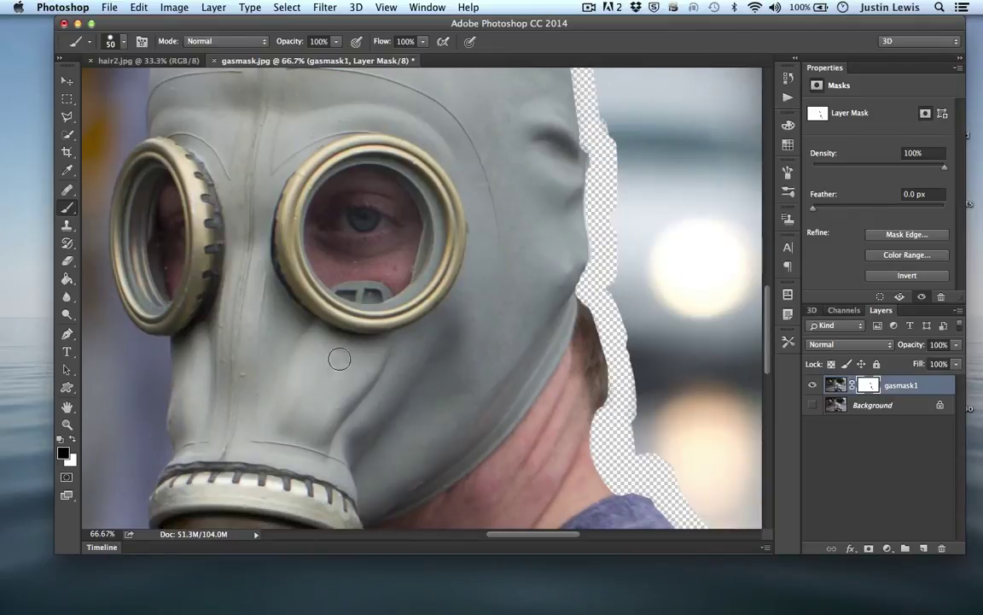
pyautogui.click(73, 438)
pyautogui.moveTo(598, 419)
pyautogui.mouseDown()
pyautogui.moveTo(623, 499)
pyautogui.moveTo(596, 430)
pyautogui.moveTo(596, 400)
pyautogui.moveTo(620, 486)
pyautogui.moveTo(596, 444)
pyautogui.mouseUp()
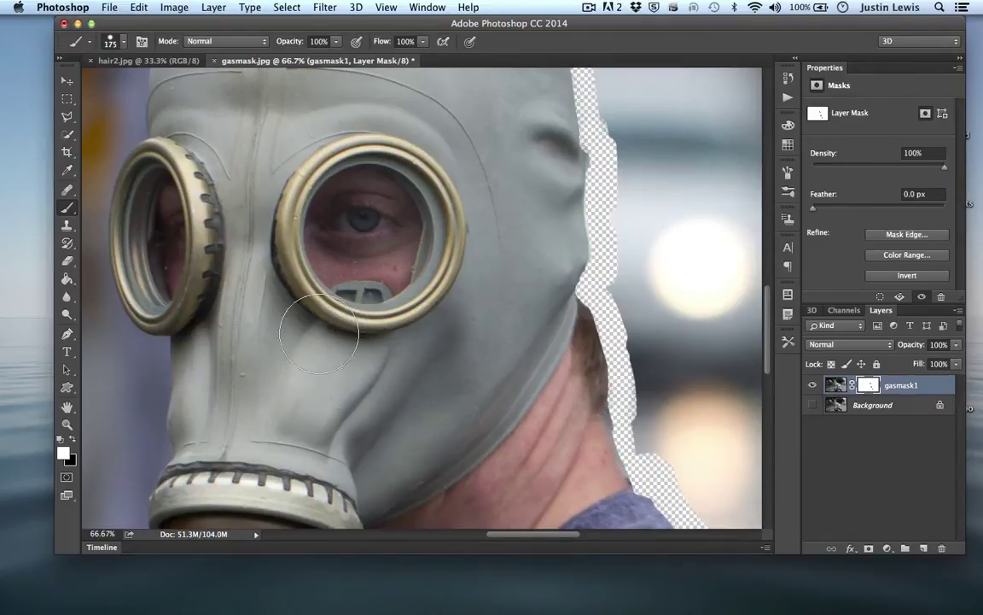
# Paint black on the mask over the face and both eyepieces with a 250 px brush.
pyautogui.click(72, 439)
pyautogui.moveTo(247, 158)
pyautogui.mouseDown()
pyautogui.moveTo(324, 202)
pyautogui.moveTo(465, 373)
pyautogui.moveTo(342, 427)
pyautogui.moveTo(275, 292)
pyautogui.moveTo(196, 197)
pyautogui.mouseUp()
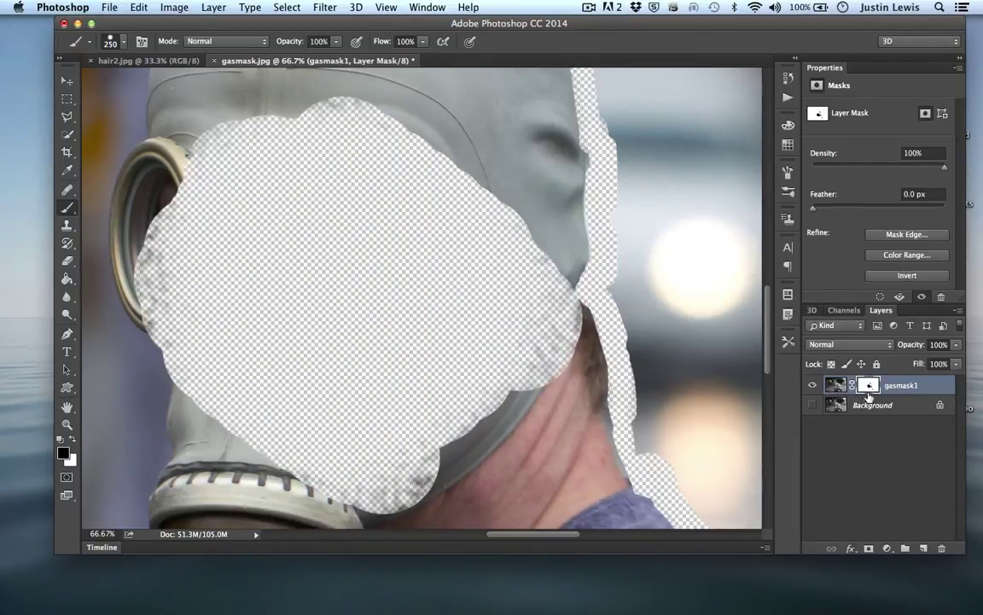
pyautogui.moveTo(512, 256)
pyautogui.mouseDown()
pyautogui.moveTo(556, 339)
pyautogui.moveTo(470, 444)
pyautogui.moveTo(350, 512)
pyautogui.moveTo(180, 427)
pyautogui.moveTo(136, 213)
pyautogui.moveTo(351, 197)
pyautogui.mouseUp()
# Paint white over all masked areas of the face, head edge and shoulder to restore the whole layer.
pyautogui.click(72, 439)
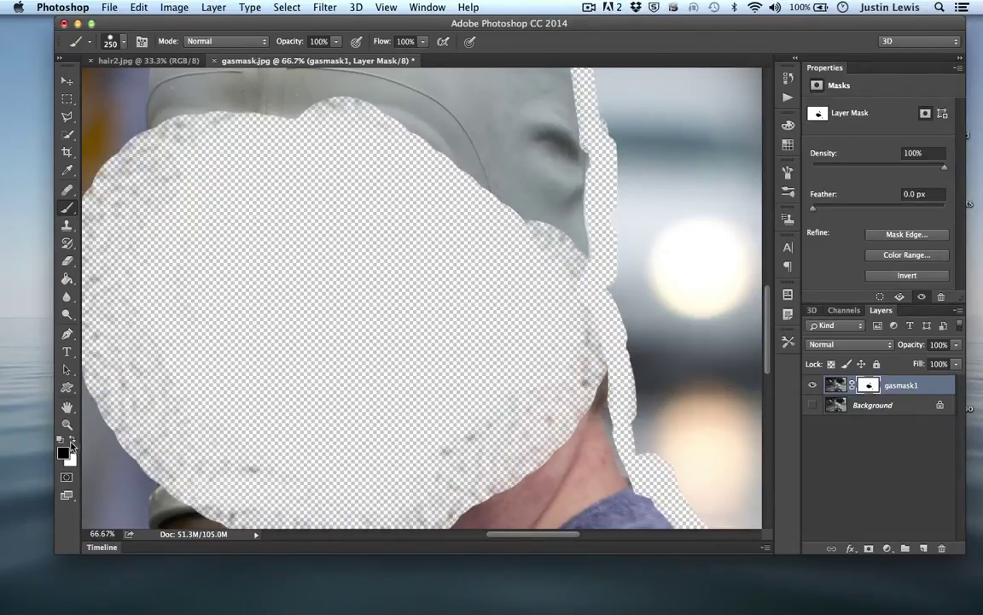
pyautogui.moveTo(182, 476)
pyautogui.mouseDown()
pyautogui.moveTo(87, 328)
pyautogui.moveTo(111, 160)
pyautogui.moveTo(321, 114)
pyautogui.moveTo(417, 136)
pyautogui.moveTo(601, 284)
pyautogui.moveTo(599, 332)
pyautogui.moveTo(483, 361)
pyautogui.moveTo(318, 263)
pyautogui.moveTo(431, 411)
pyautogui.moveTo(457, 472)
pyautogui.moveTo(255, 408)
pyautogui.moveTo(188, 443)
pyautogui.moveTo(165, 486)
pyautogui.moveTo(162, 448)
pyautogui.moveTo(178, 389)
pyautogui.moveTo(133, 209)
pyautogui.moveTo(166, 180)
pyautogui.moveTo(402, 143)
pyautogui.moveTo(611, 158)
pyautogui.moveTo(559, 122)
pyautogui.moveTo(556, 333)
pyautogui.moveTo(600, 471)
pyautogui.moveTo(642, 491)
pyautogui.moveTo(547, 432)
pyautogui.moveTo(470, 348)
pyautogui.mouseUp()
pyautogui.press('super+minus')
pyautogui.press('super+minus')
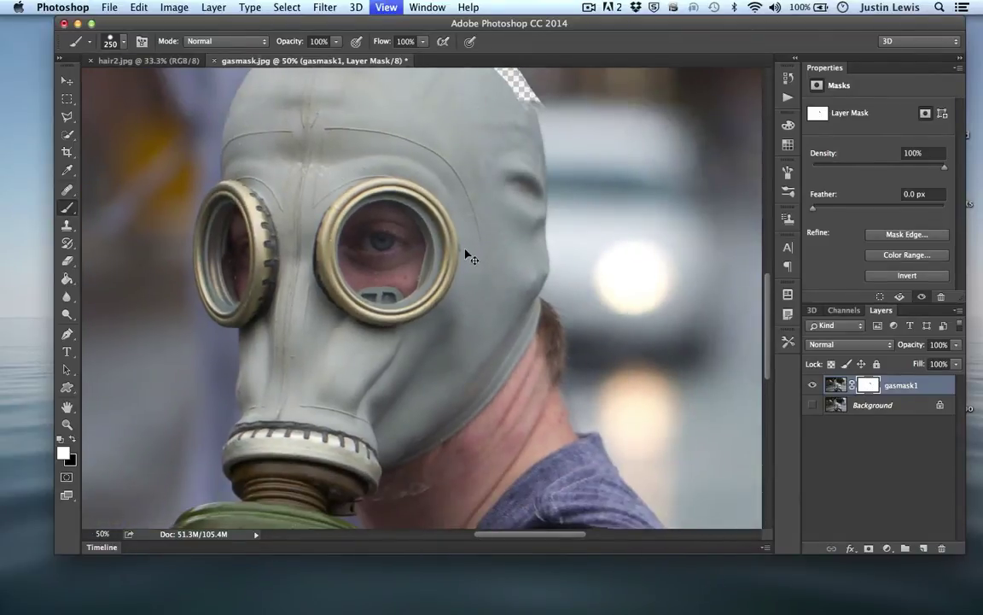
pyautogui.moveTo(312, 124)
pyautogui.mouseDown()
pyautogui.moveTo(421, 136)
pyautogui.moveTo(461, 141)
pyautogui.mouseUp()
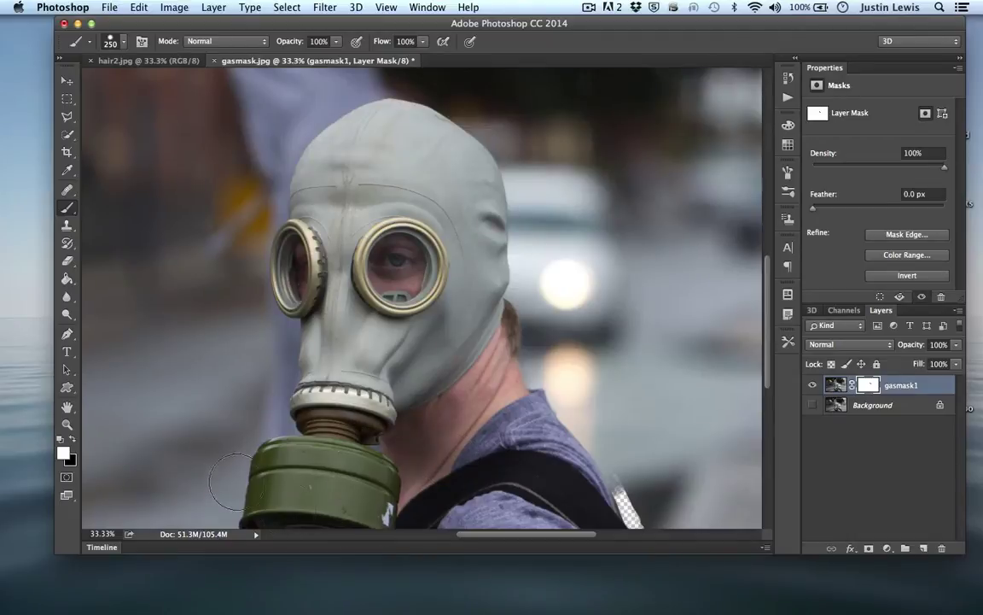
pyautogui.press('super+minus')
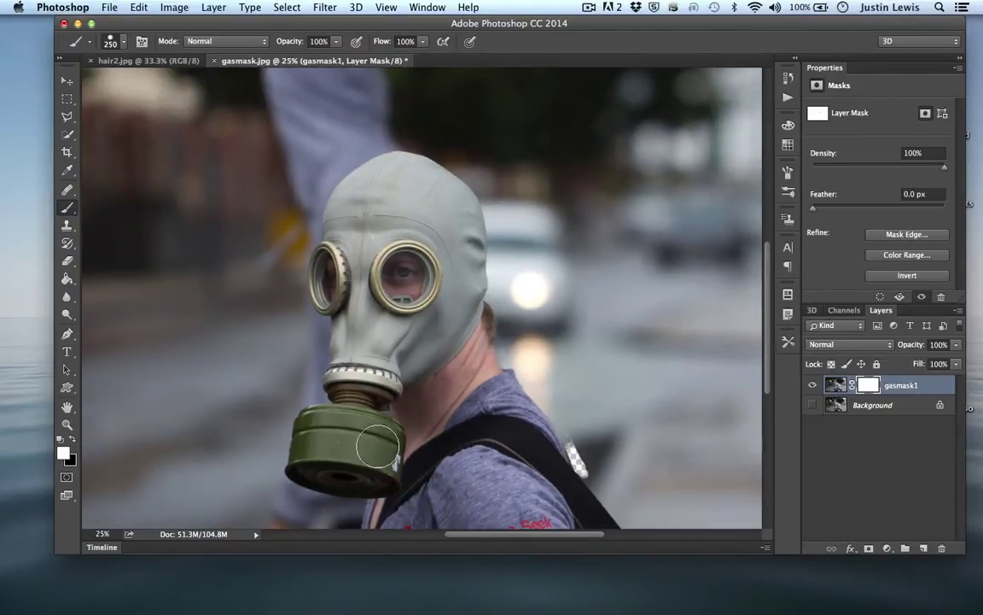
pyautogui.moveTo(593, 487); pyautogui.dragTo(549, 435)
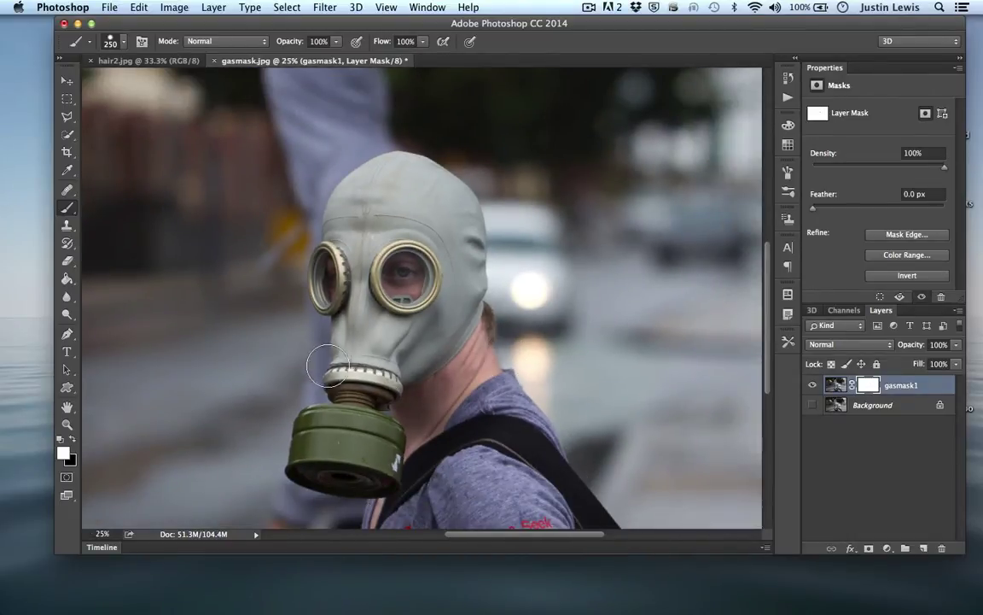
pyautogui.scroll(-10, 329, 365)
pyautogui.scroll(12, 329, 366)
pyautogui.scroll(-2, 257, 350)
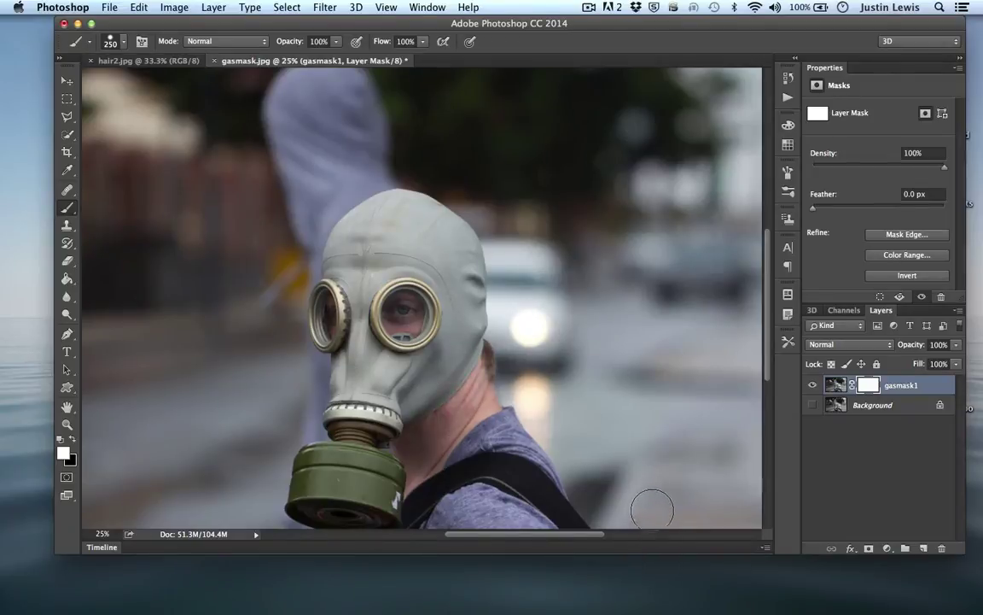
pyautogui.press('super+plus')
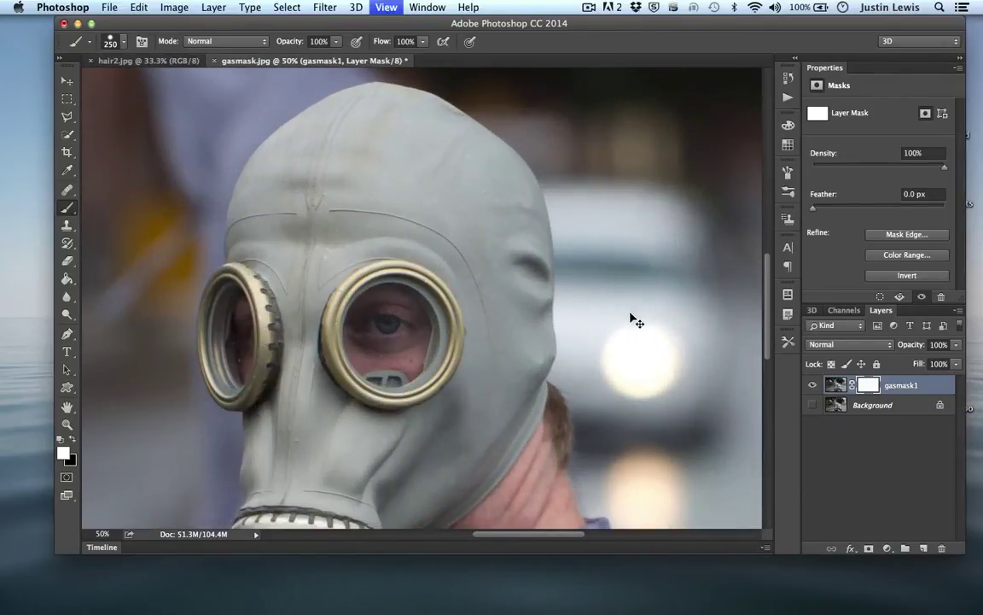
pyautogui.press('super+minus')
pyautogui.press('super+minus')
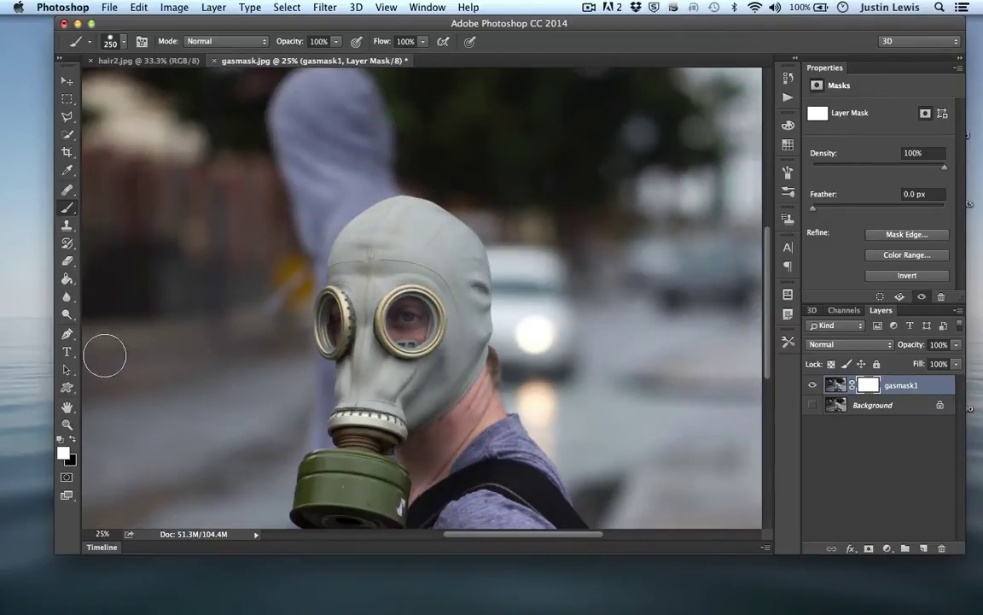
# Paint a black S-shaped stroke across the gas mask on the layer mask and undo it.
pyautogui.click(73, 441)
pyautogui.moveTo(282, 248)
pyautogui.mouseDown()
pyautogui.moveTo(536, 356)
pyautogui.moveTo(457, 418)
pyautogui.mouseUp()
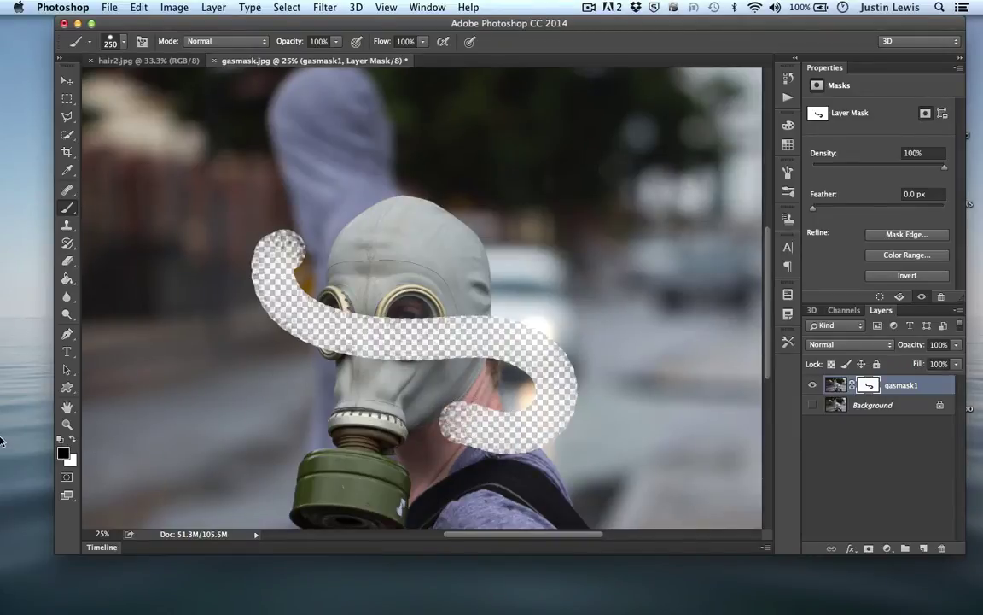
pyautogui.press('super+z')
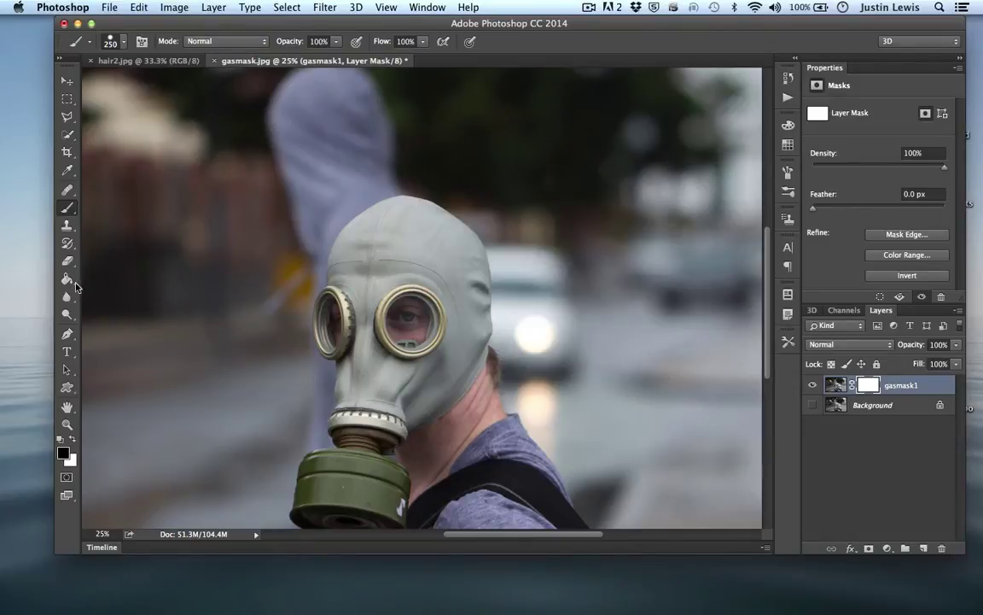
# Make a rectangular marquee selection around the person's head, from above the crown to the mask's mouthpiece.
pyautogui.click(67, 100)
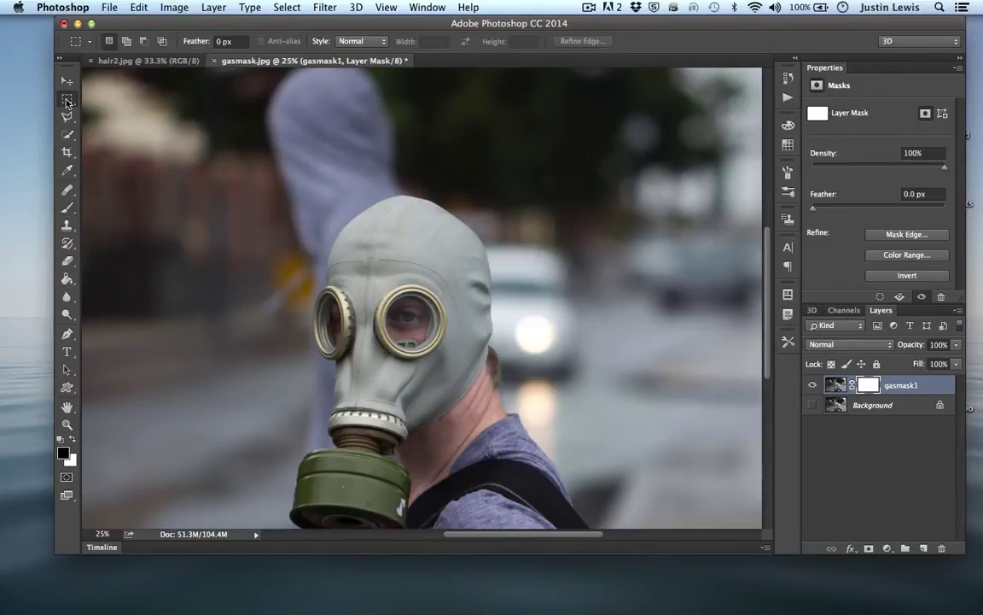
pyautogui.click(67, 101)
pyautogui.click(260, 303)
pyautogui.moveTo(283, 181); pyautogui.dragTo(605, 418)
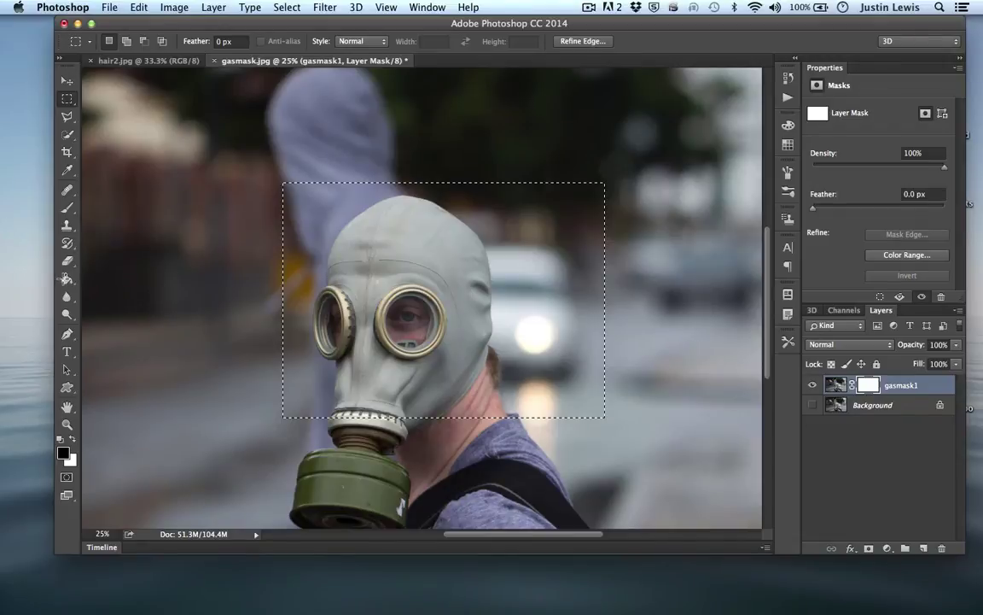
# Fill the rectangular selection around the head with black on the layer mask using the Paint Bucket, and undo the fill.
pyautogui.click(67, 278)
pyautogui.click(408, 322)
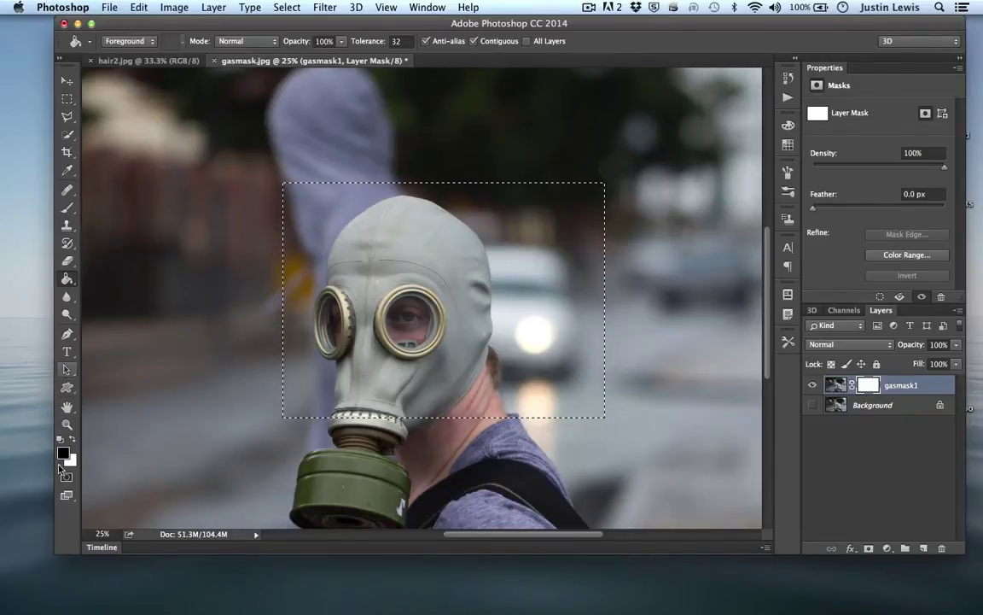
pyautogui.click(468, 282)
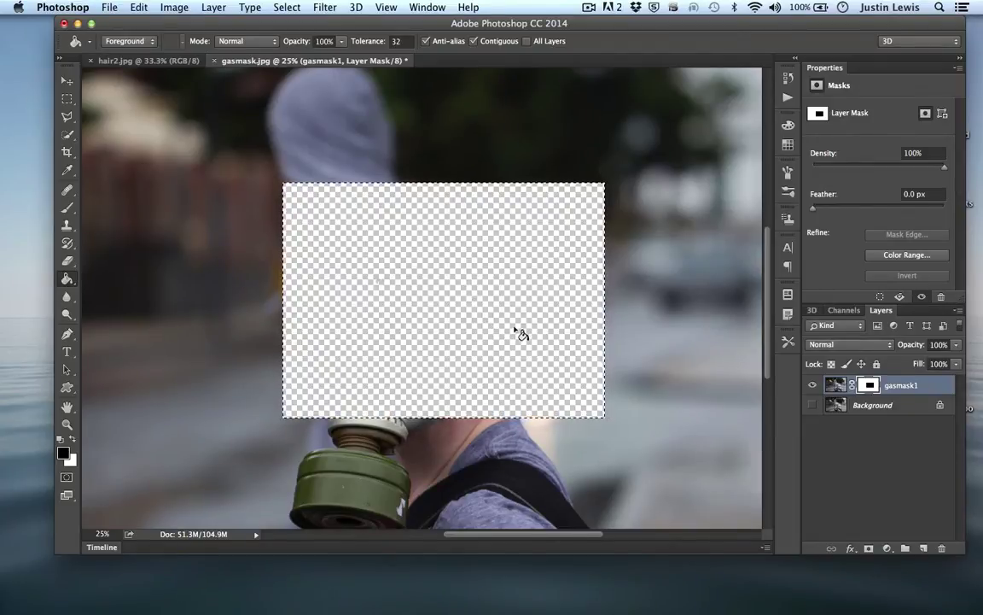
pyautogui.press('super+z')
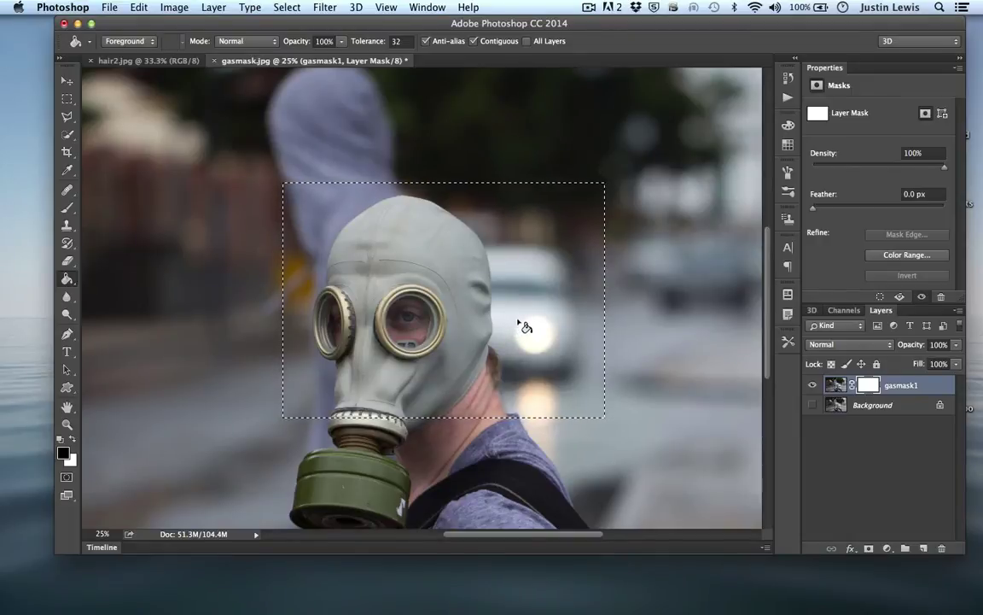
# Invert the selection, fill the area outside the head rectangle with black on the layer mask, and deselect.
pyautogui.press('super+shift+i')
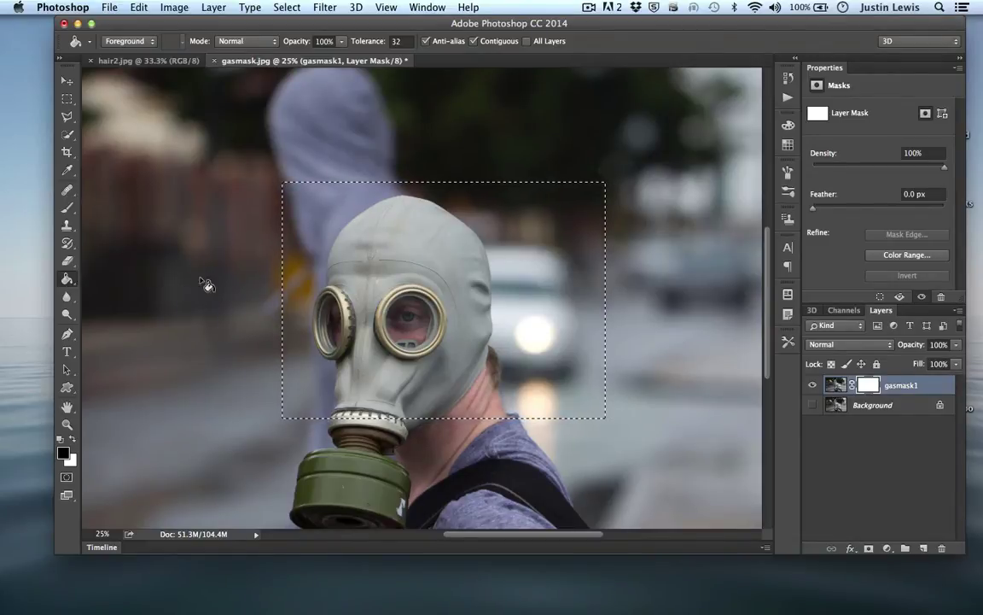
pyautogui.click(179, 297)
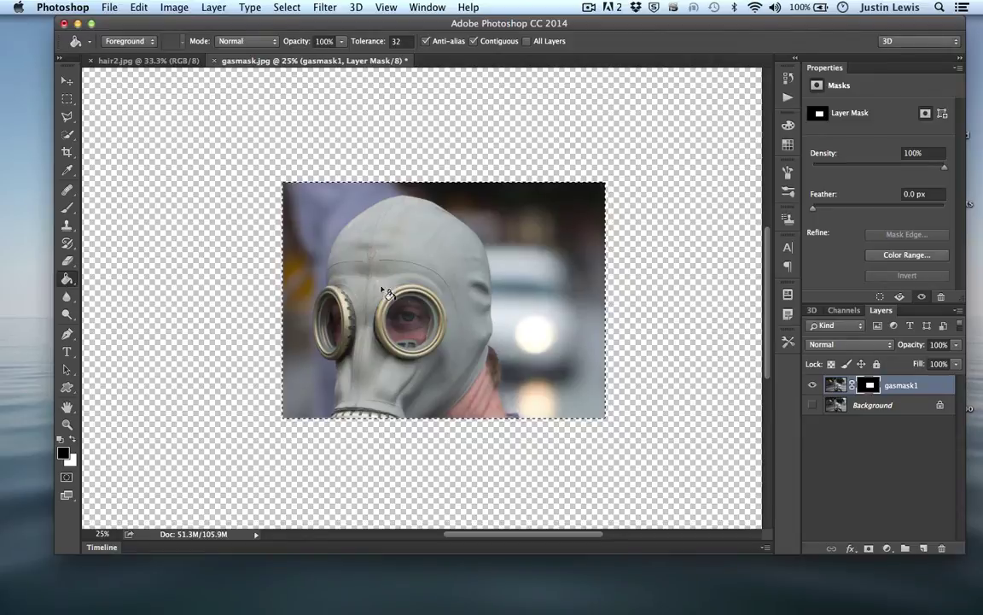
pyautogui.press('super+minus')
pyautogui.press('super+minus')
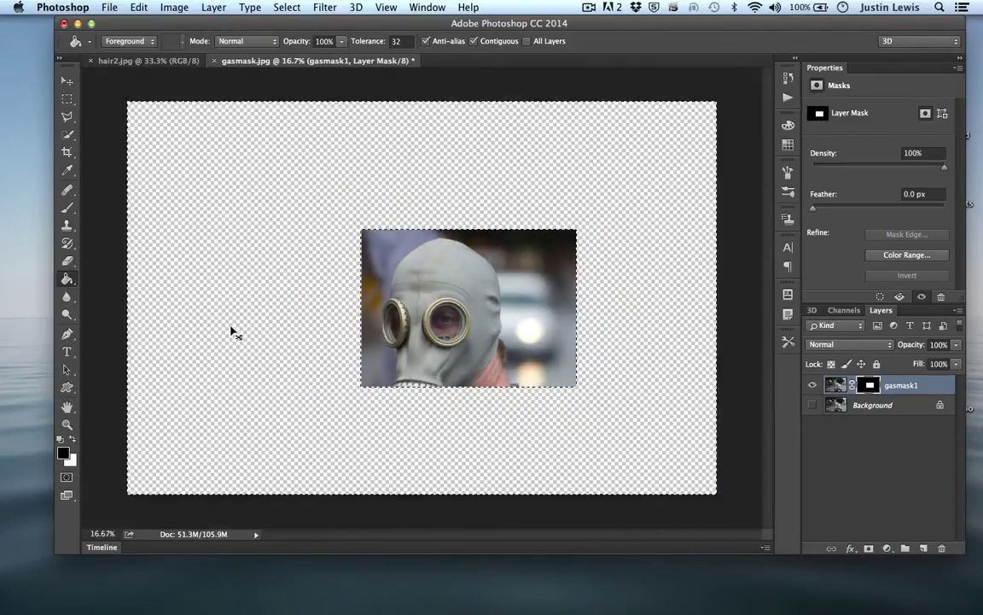
pyautogui.press('super+d')
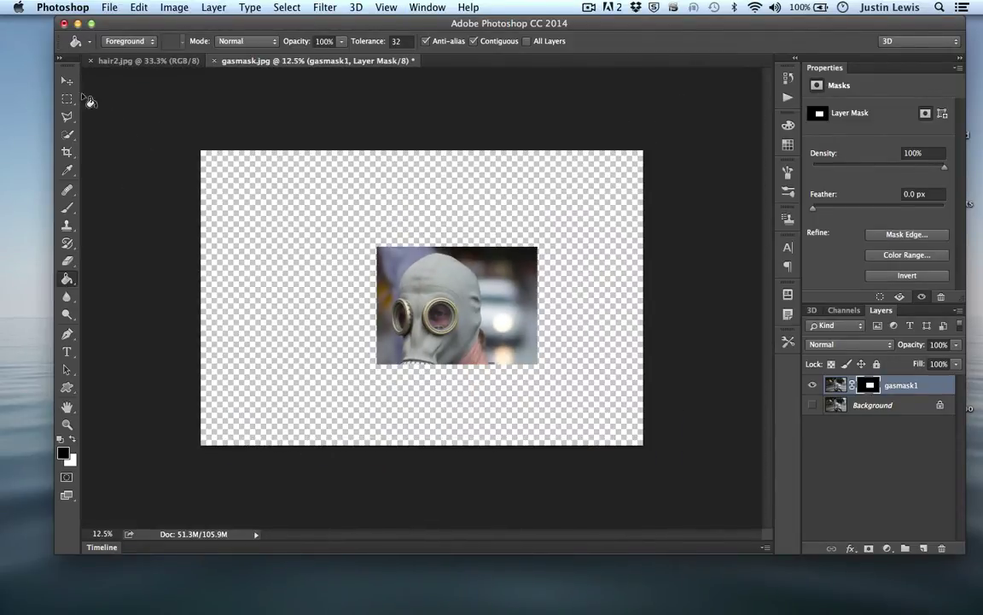
# Move the masked gasmask1 layer horizontally to the left on the canvas with the Move tool.
pyautogui.click(67, 80)
pyautogui.moveTo(429, 278)
pyautogui.mouseDown()
pyautogui.moveTo(419, 325)
pyautogui.moveTo(375, 339)
pyautogui.moveTo(393, 317)
pyautogui.mouseUp()
pyautogui.press('super')
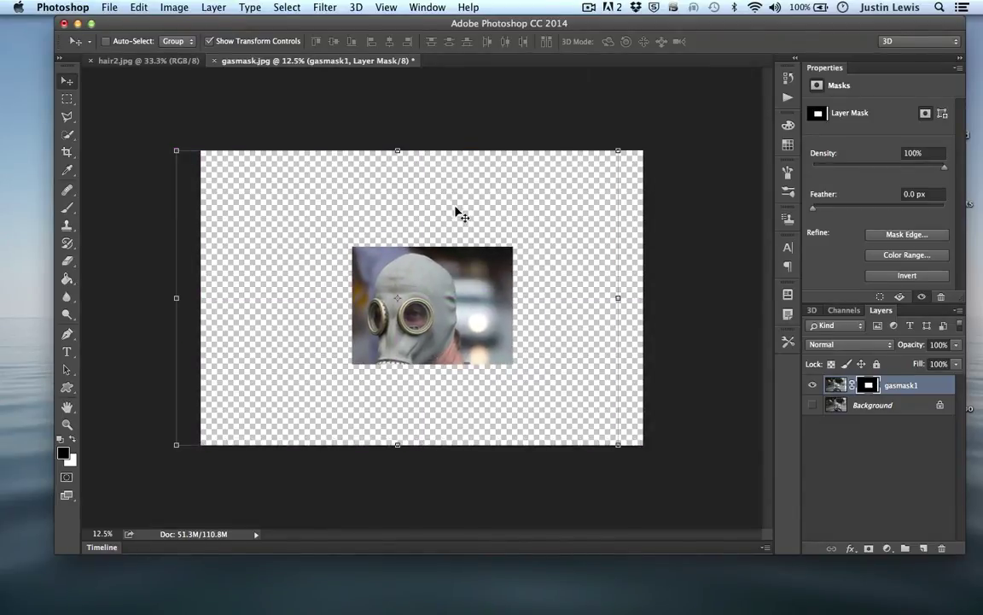
# Paint white on the layer mask below the visible rectangle with the 250 px brush to reveal the green filter canister.
pyautogui.click(67, 208)
pyautogui.click(72, 440)
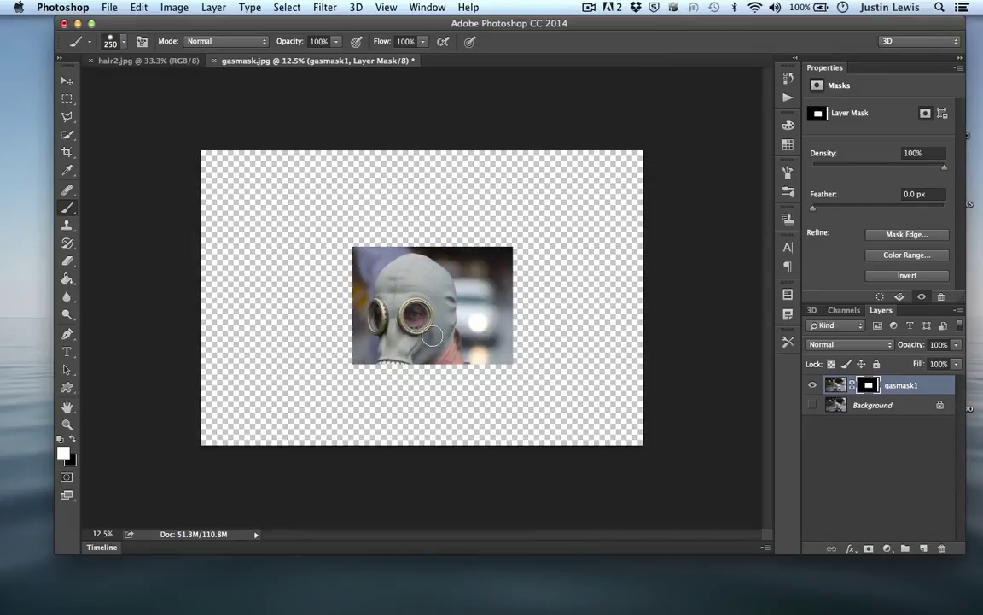
pyautogui.moveTo(432, 335)
pyautogui.mouseDown()
pyautogui.moveTo(381, 385)
pyautogui.moveTo(387, 381)
pyautogui.moveTo(400, 407)
pyautogui.moveTo(386, 409)
pyautogui.moveTo(386, 381)
pyautogui.moveTo(375, 413)
pyautogui.moveTo(408, 380)
pyautogui.moveTo(385, 374)
pyautogui.moveTo(418, 373)
pyautogui.moveTo(417, 395)
pyautogui.moveTo(359, 376)
pyautogui.moveTo(359, 346)
pyautogui.moveTo(395, 471)
pyautogui.moveTo(509, 294)
pyautogui.mouseUp()
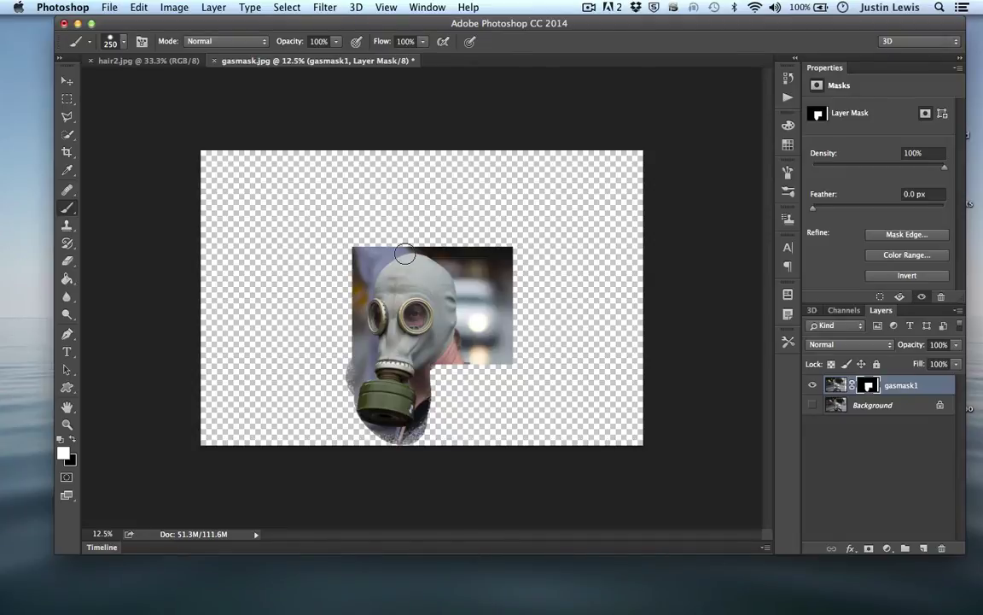
# Undo the white painting, the layer move and the black fill outside the rectangle, and clear the selection.
pyautogui.press('super+alt+z')
pyautogui.press('super+alt+z')
pyautogui.press('super+alt+z')
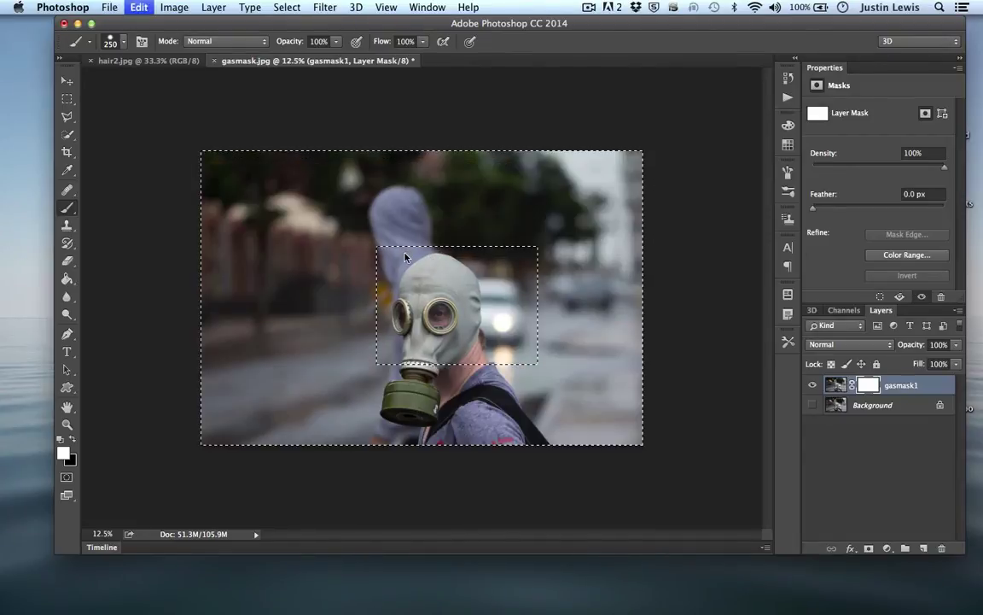
pyautogui.press('super+d')
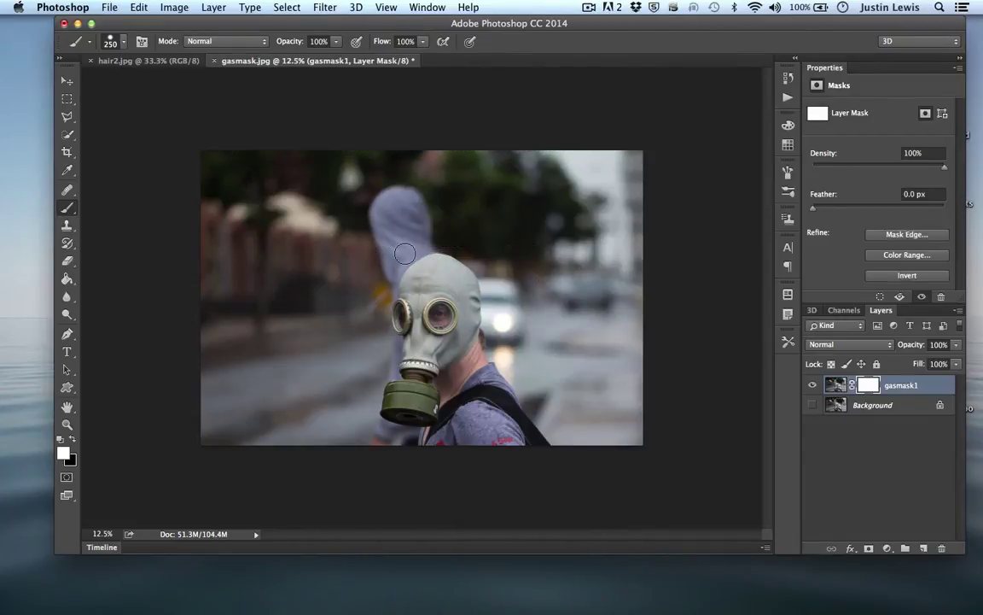
# Start a Pen tool path at 400% zoom along the upper back edge of the gas mask's head, from near the crown downward.
pyautogui.click(68, 336)
pyautogui.click(61, 327)
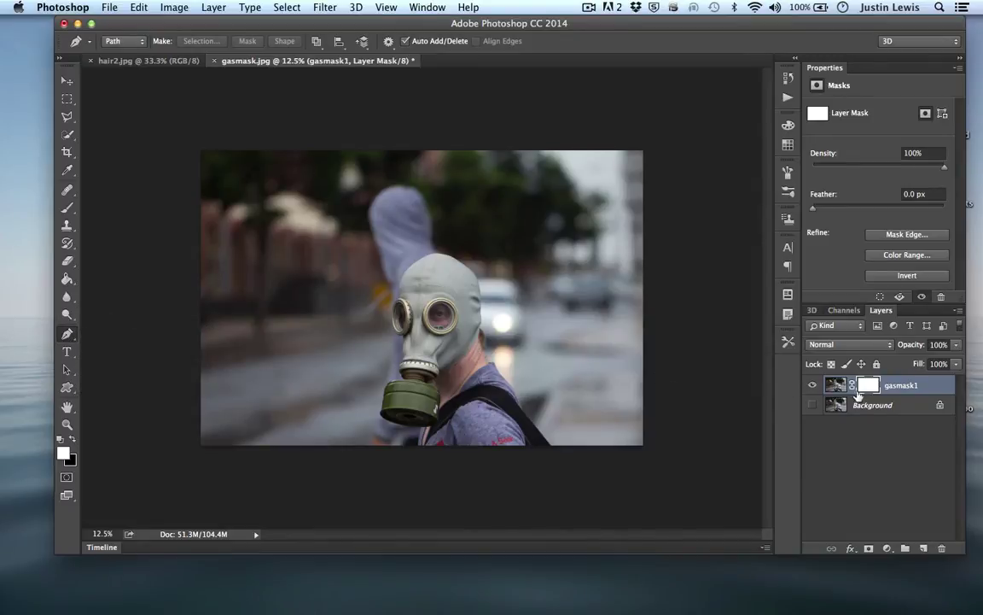
pyautogui.press('super+equal')
pyautogui.press('super+equal')
pyautogui.press('super+equal')
pyautogui.press('super+equal')
pyautogui.press('super+equal')
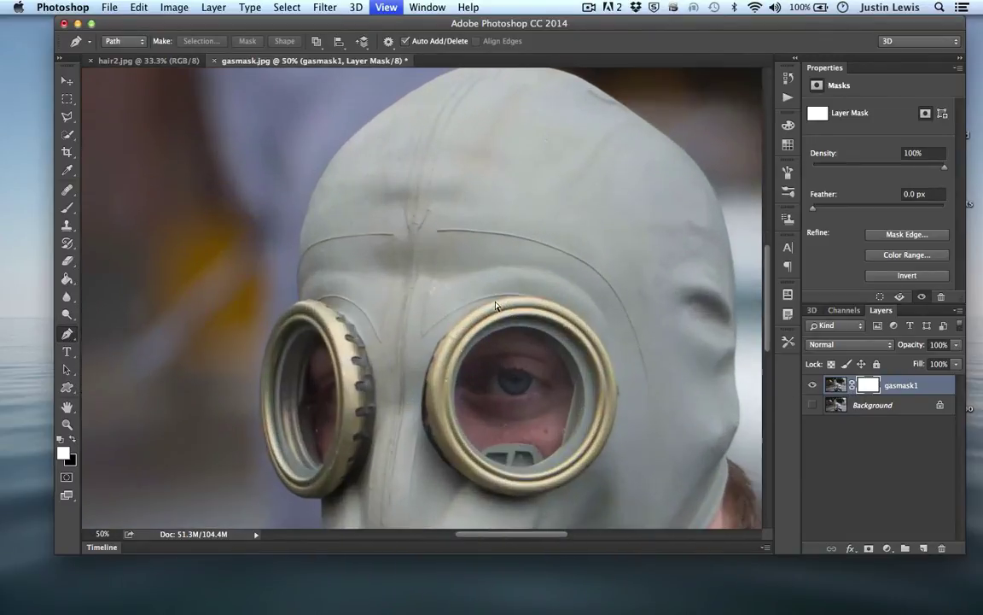
pyautogui.press('super+equal')
pyautogui.scroll(5, 495, 305)
pyautogui.hscroll(3, 495, 305)
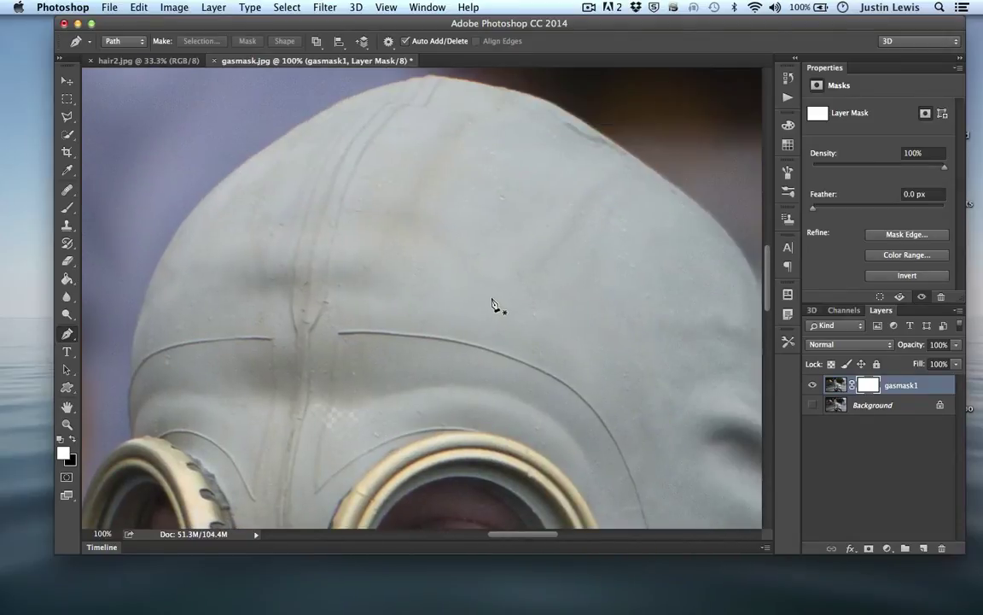
pyautogui.scroll(-3, 495, 306)
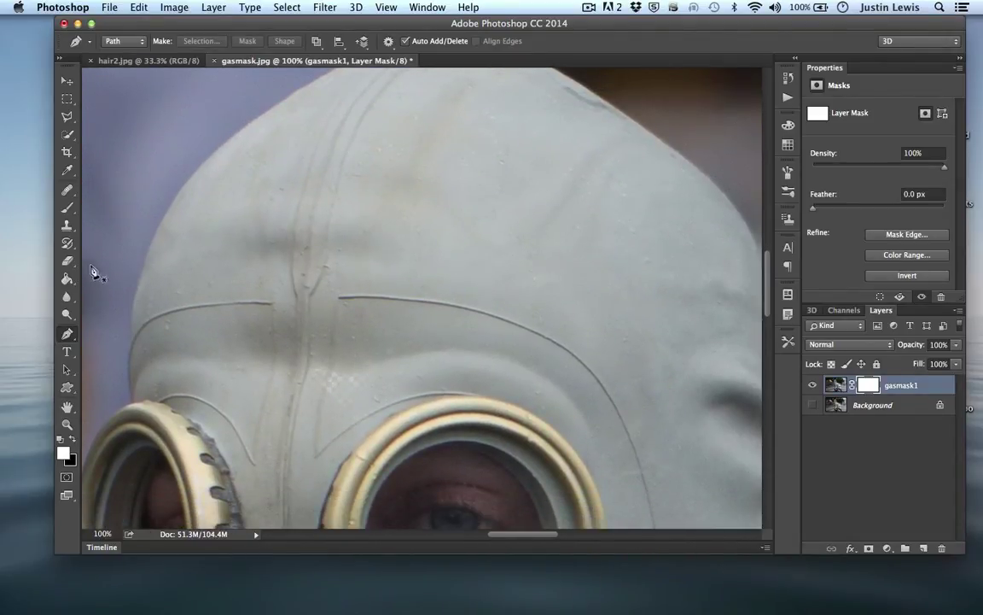
pyautogui.click(67, 207)
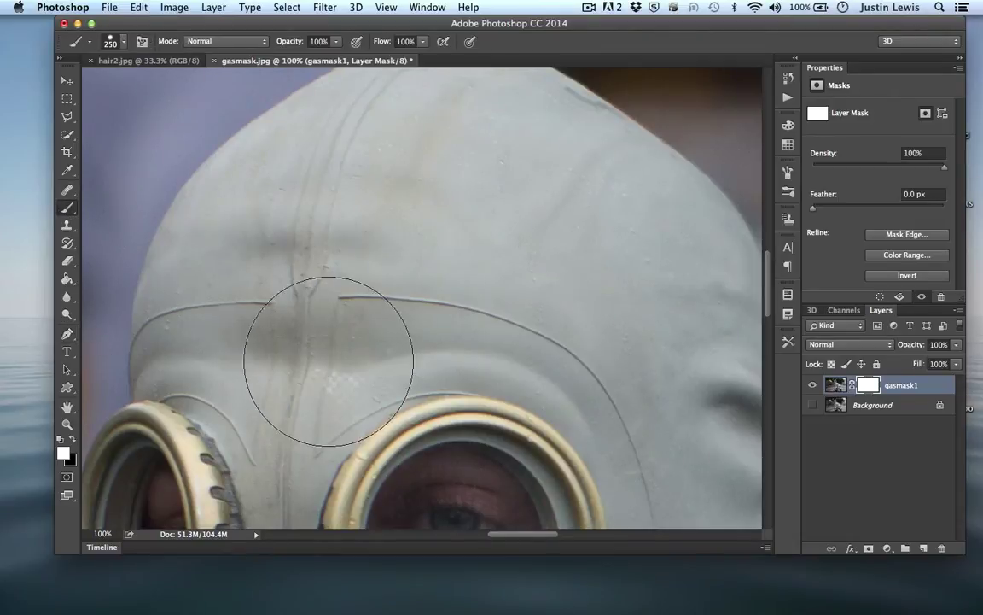
pyautogui.click(67, 333)
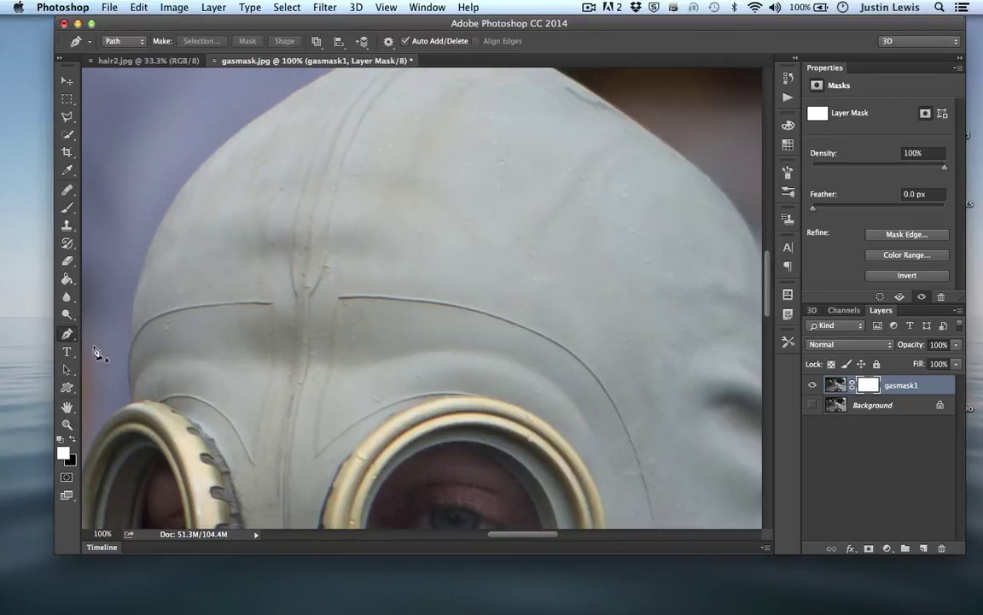
pyautogui.hscroll(10, 397, 269)
pyautogui.scroll(2, 397, 269)
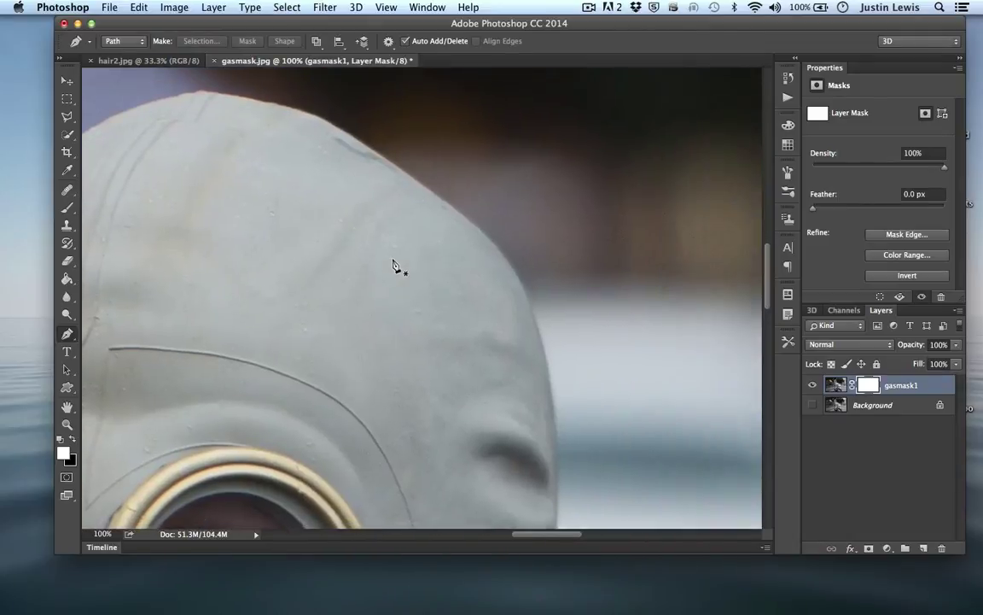
pyautogui.scroll(2, 393, 266)
pyautogui.press('super+plus')
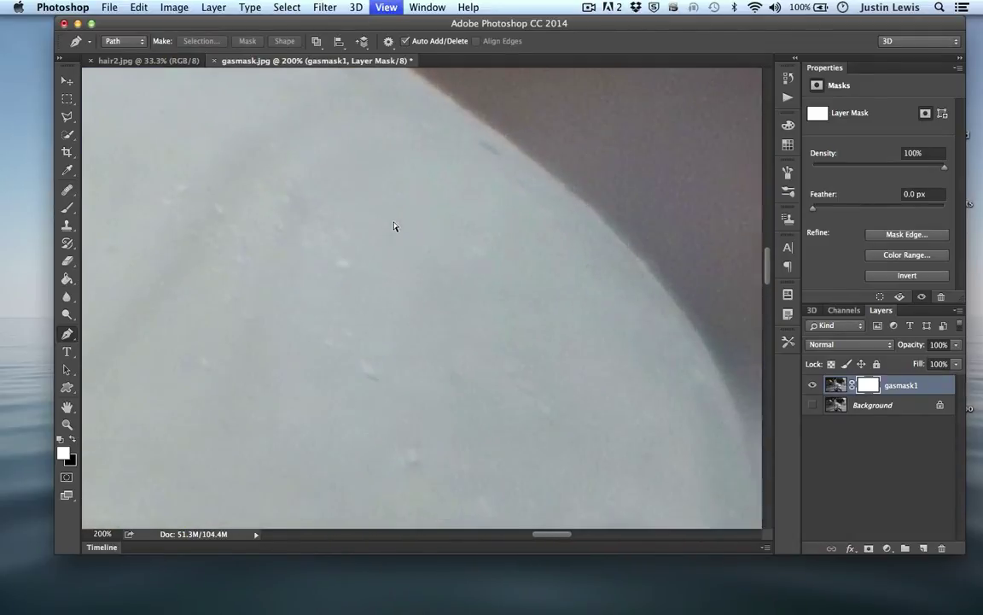
pyautogui.scroll(1, 394, 226)
pyautogui.press('super+plus')
pyautogui.scroll(1, 387, 224)
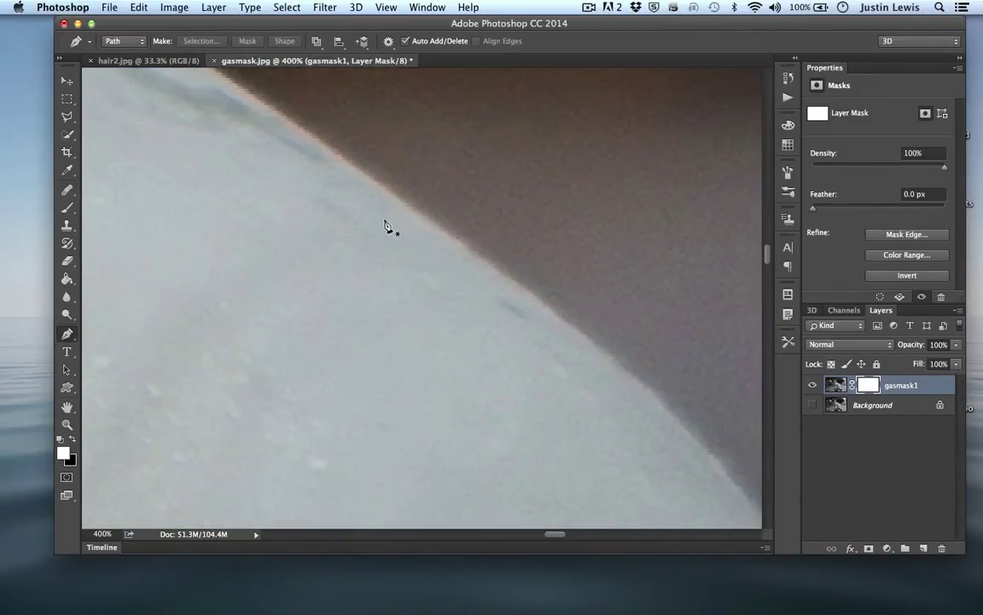
pyautogui.press('super+plus')
pyautogui.hscroll(-1, 384, 224)
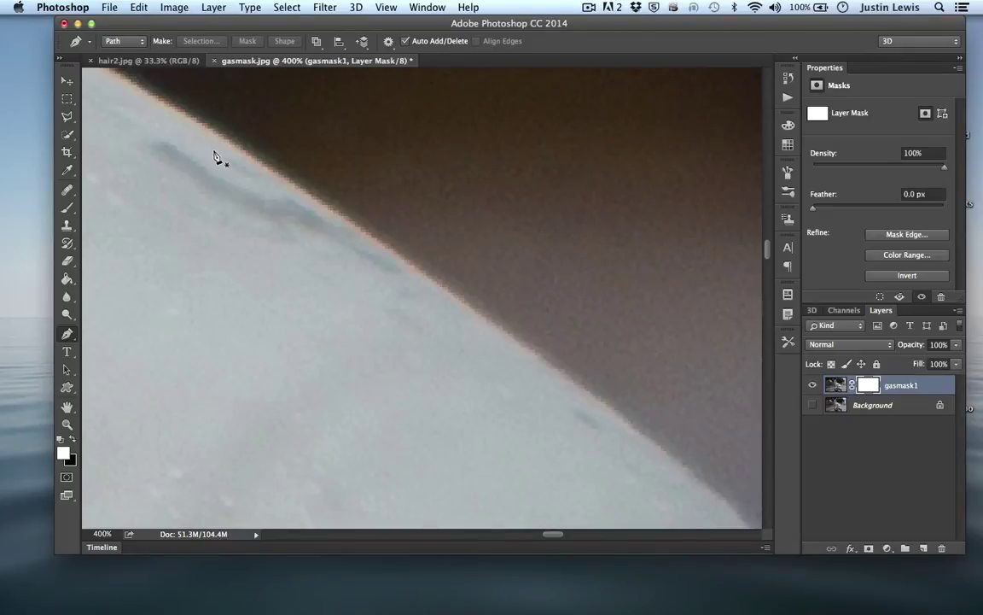
pyautogui.click(136, 85)
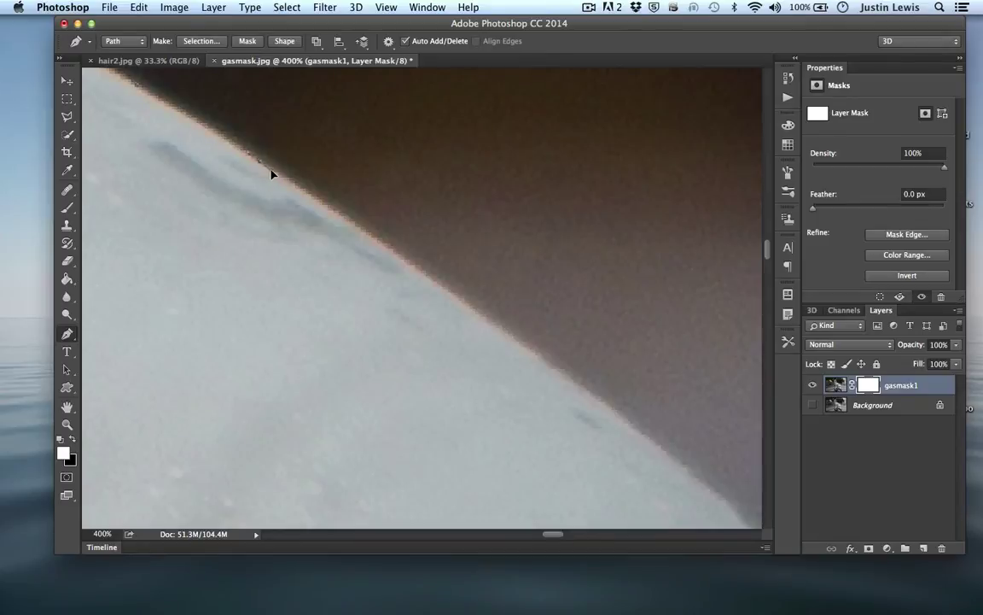
pyautogui.click(380, 245)
pyautogui.moveTo(497, 331)
pyautogui.mouseDown()
pyautogui.moveTo(514, 356)
pyautogui.moveTo(428, 462)
pyautogui.moveTo(220, 294)
pyautogui.moveTo(581, 430)
pyautogui.moveTo(564, 220)
pyautogui.moveTo(510, 342)
pyautogui.mouseUp()
pyautogui.click(589, 391)
pyautogui.scroll(-5, 566, 448)
pyautogui.hscroll(3, 566, 449)
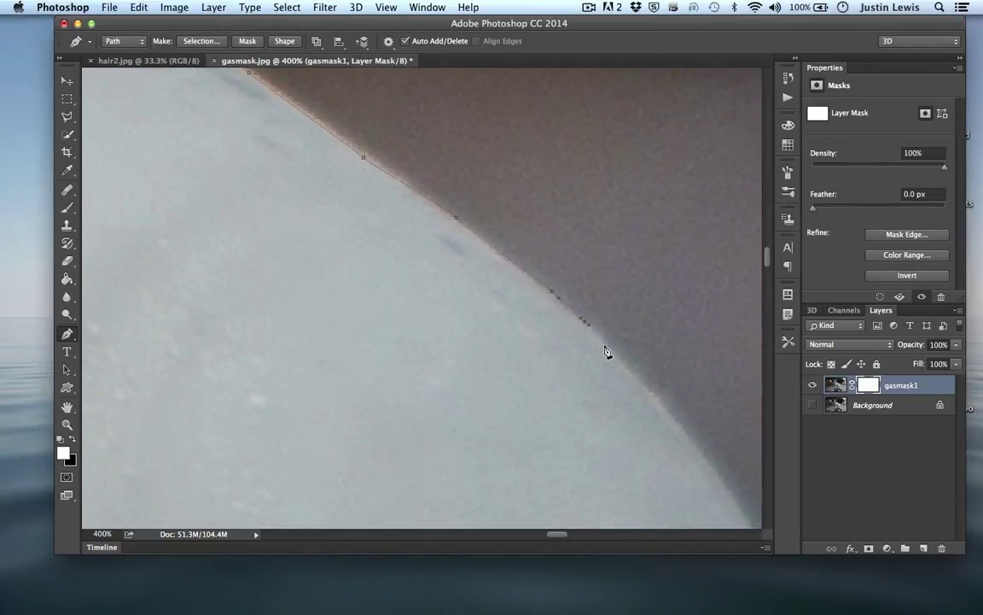
# Check the traced path section against the whole head at 25% zoom and return to 400%.
pyautogui.press('super+minus')
pyautogui.press('super+minus')
pyautogui.press('super+minus')
pyautogui.press('super+minus')
pyautogui.press('super+minus')
pyautogui.press('super+minus')
pyautogui.press('super+minus')
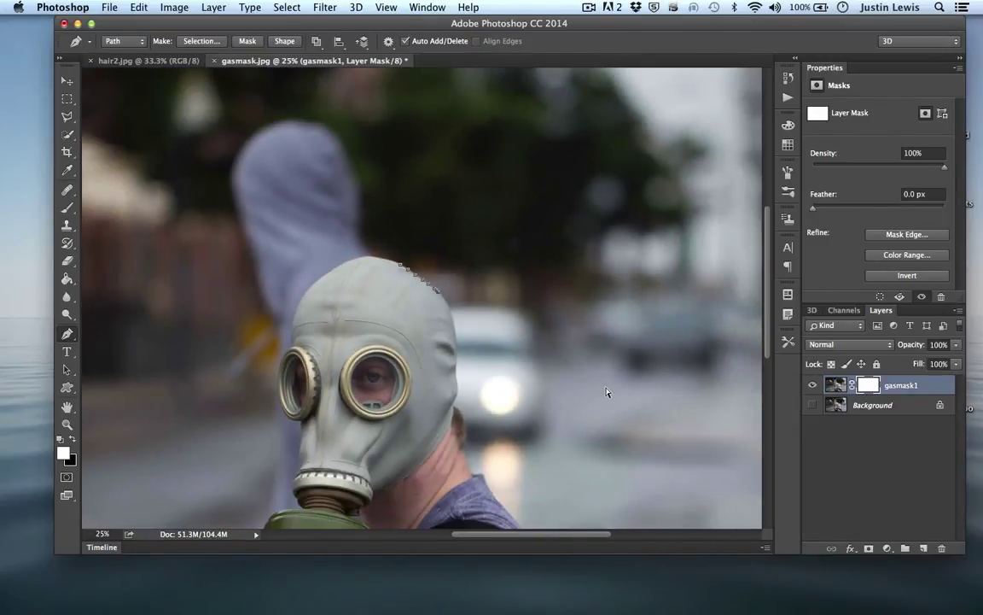
pyautogui.press('super+plus')
pyautogui.press('super+plus')
pyautogui.press('super+plus')
pyautogui.press('super+plus')
pyautogui.press('super+plus')
pyautogui.press('super+plus')
pyautogui.press('super+plus')
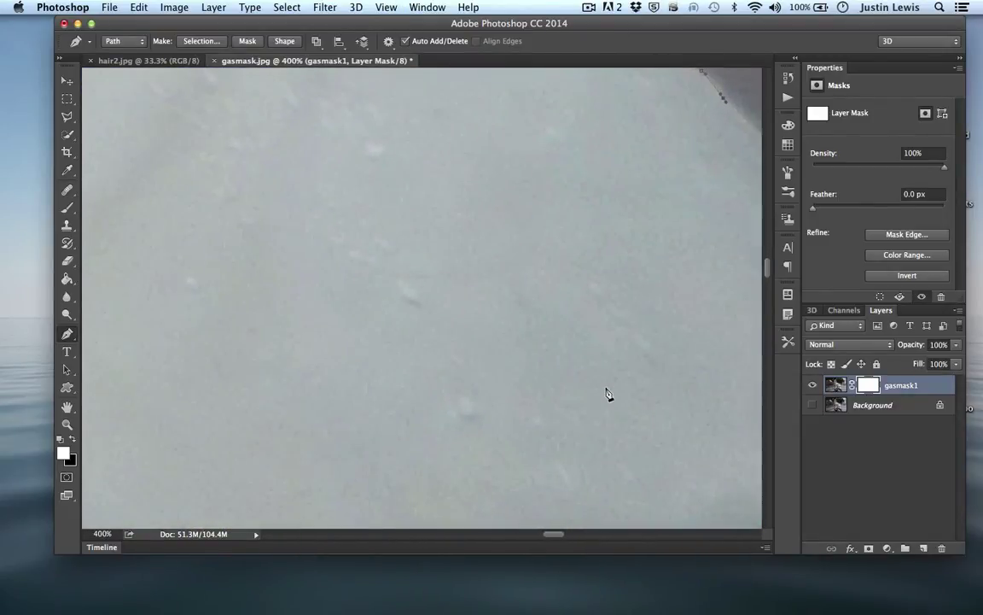
# Extend the path down the head's back edge, then place several anchor points inside the head and one back on the edge.
pyautogui.hscroll(8, 608, 394)
pyautogui.scroll(4, 608, 394)
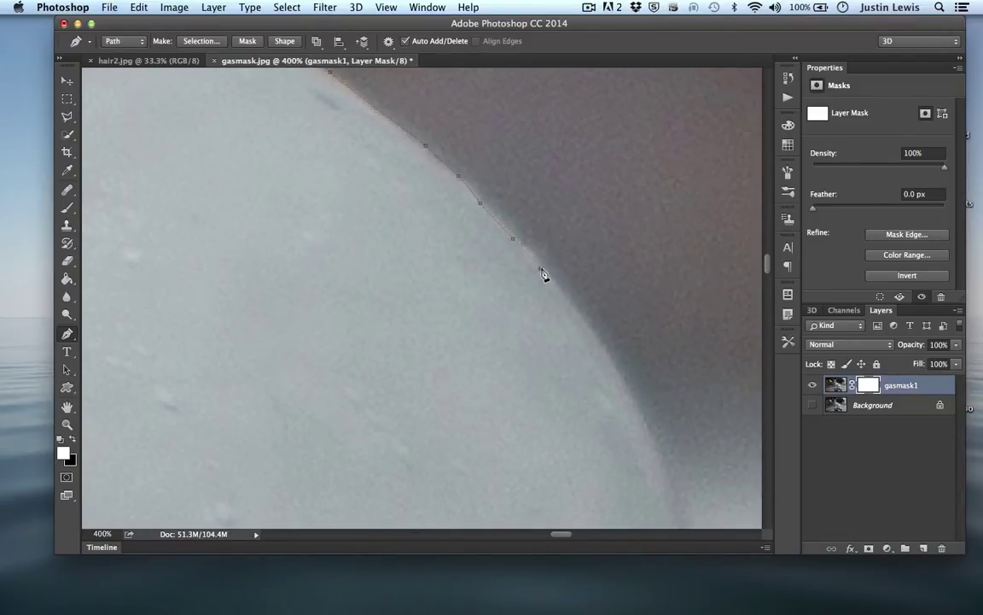
pyautogui.click(194, 356)
pyautogui.click(267, 441)
pyautogui.moveTo(403, 421); pyautogui.dragTo(420, 417)
pyautogui.click(597, 342)
# Continue the path down the back edge of the head, past the dark dent in the rubber.
pyautogui.scroll(-3, 584, 405)
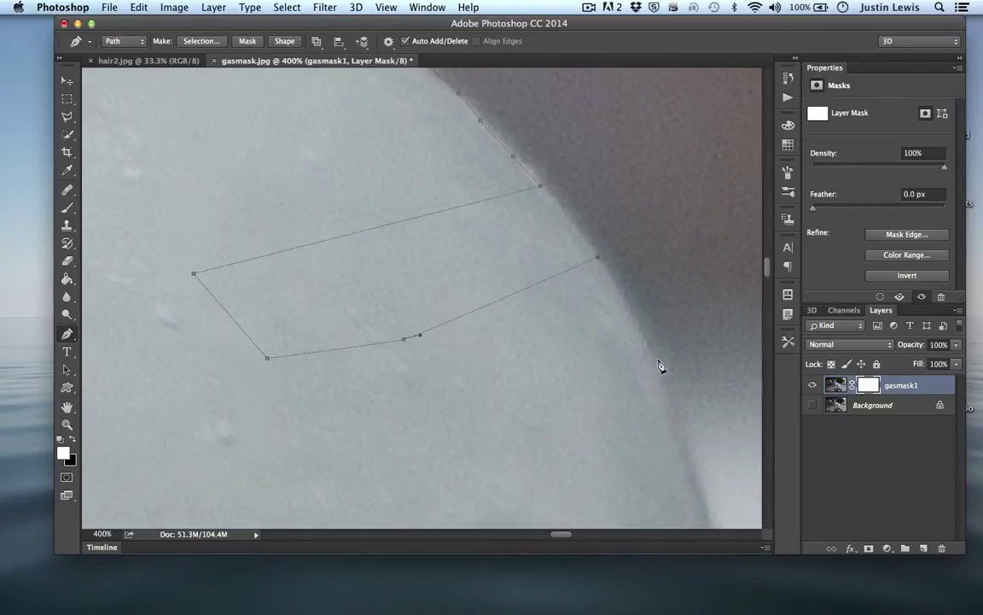
pyautogui.scroll(-7, 671, 406)
pyautogui.hscroll(3, 671, 407)
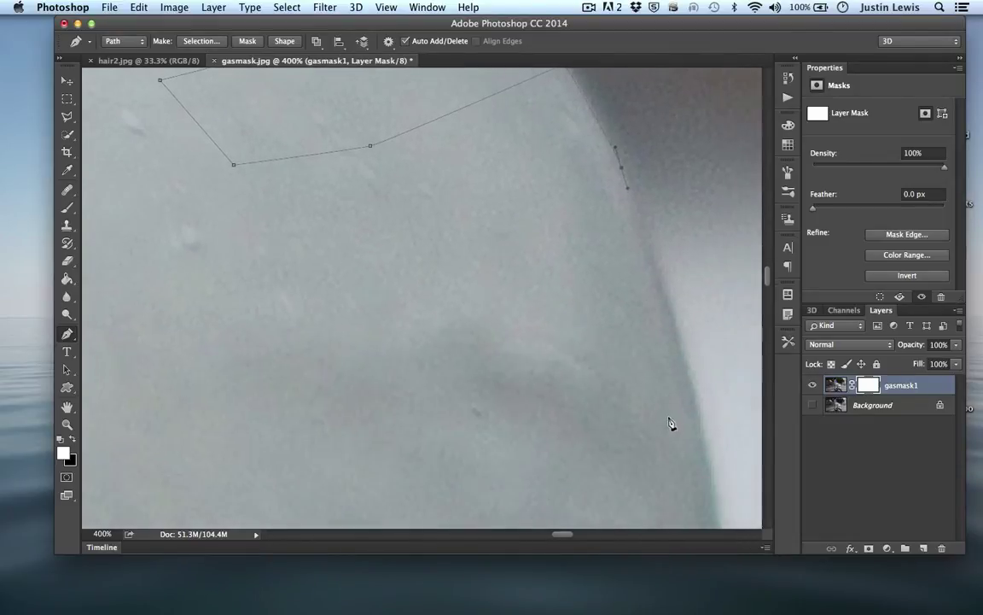
pyautogui.scroll(-10, 665, 436)
pyautogui.hscroll(1, 658, 434)
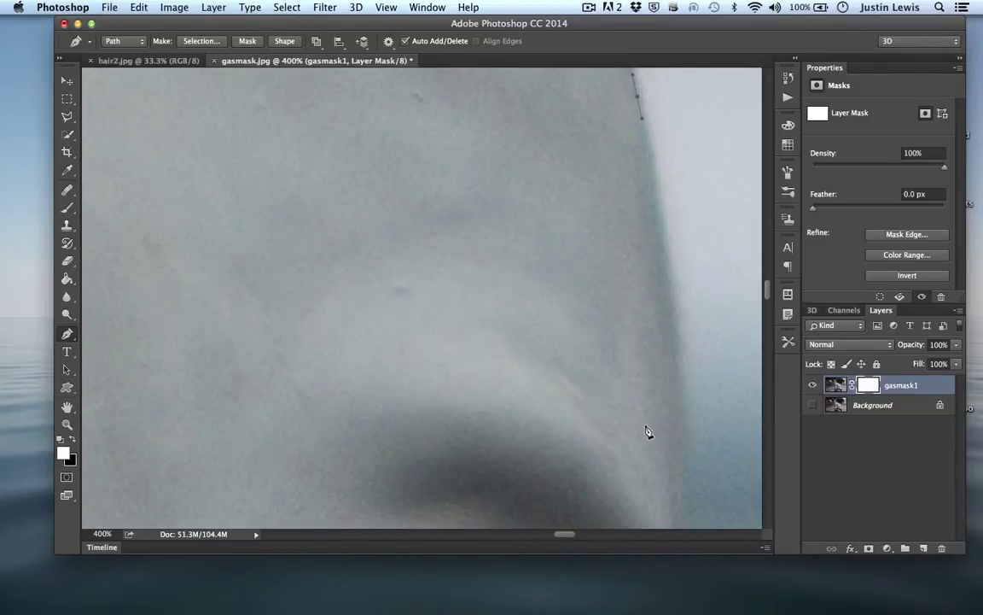
pyautogui.scroll(-12, 679, 444)
pyautogui.hscroll(2, 649, 435)
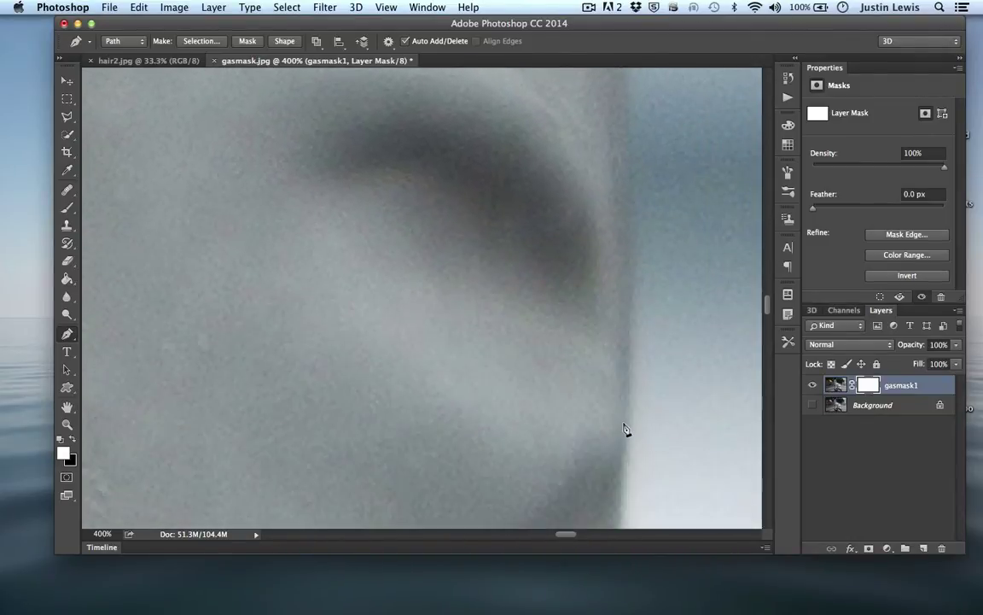
pyautogui.scroll(-6, 626, 452)
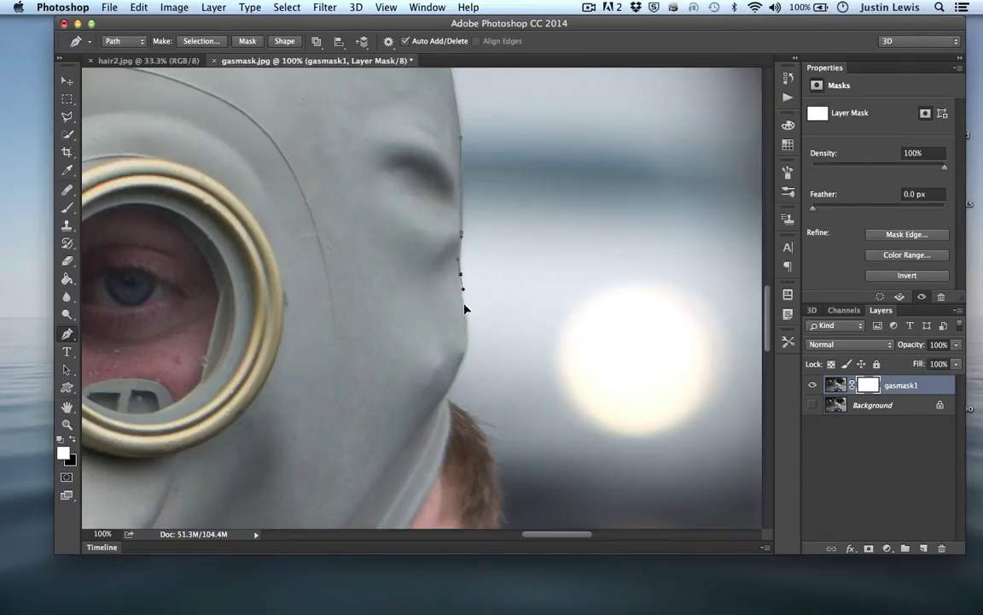
# Continue the path down the back edge of the head and along the jaw to the neck side of the filter canister.
pyautogui.moveTo(465, 335); pyautogui.dragTo(466, 340)
pyautogui.scroll(-1, 463, 435)
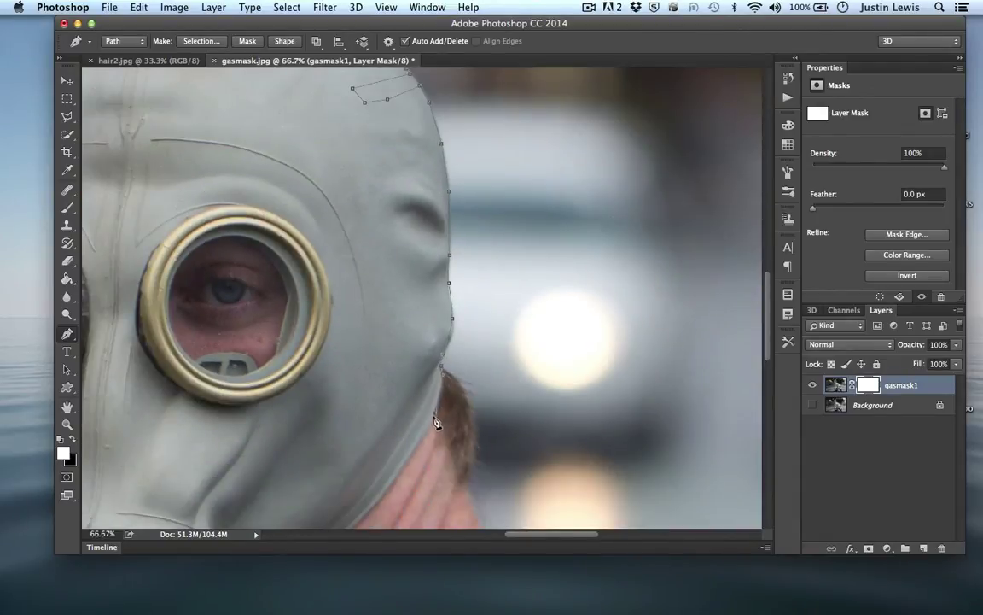
pyautogui.scroll(-1, 397, 510)
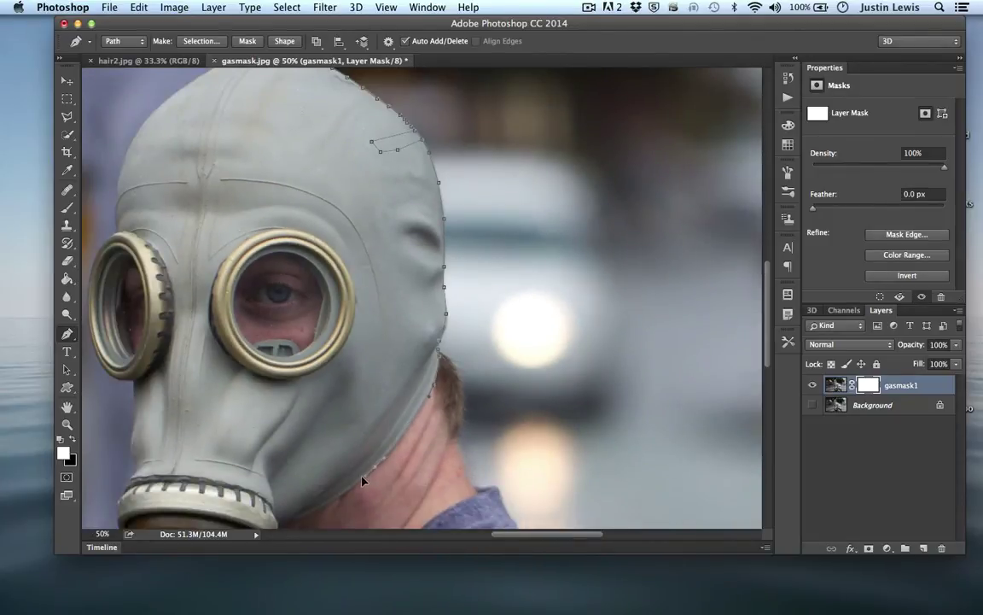
pyautogui.moveTo(301, 514); pyautogui.dragTo(290, 521)
pyautogui.scroll(-2, 290, 524)
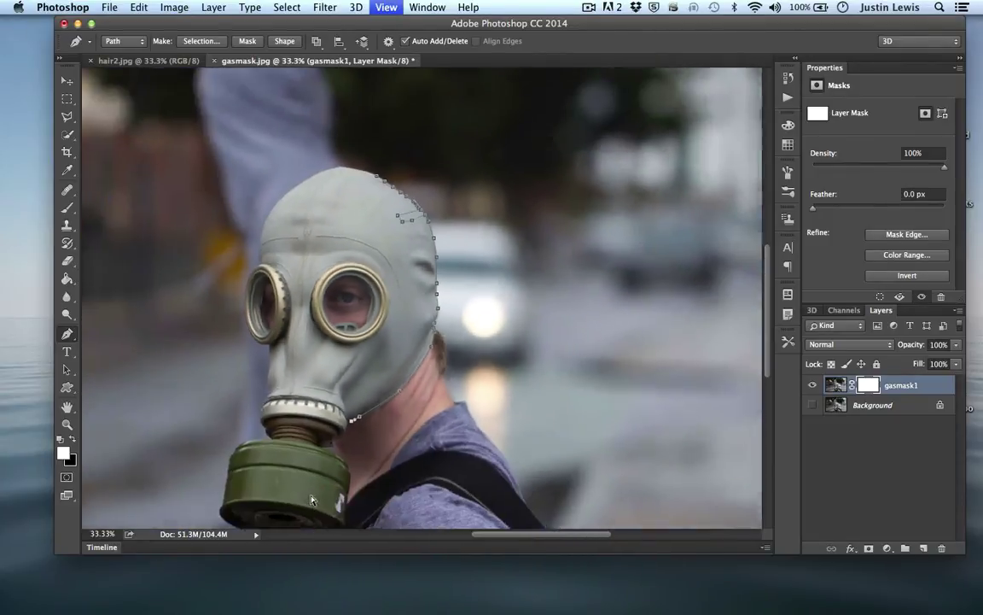
pyautogui.click(345, 447)
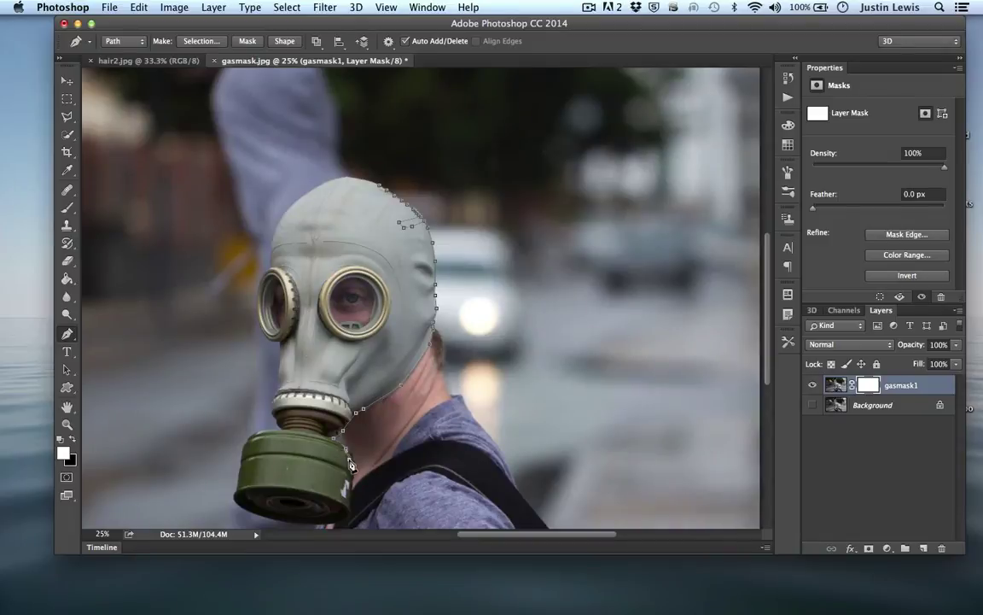
# Trace the path down the neck side of the green filter canister and around its base to the front edge.
pyautogui.click(350, 468)
pyautogui.click(349, 490)
pyautogui.click(347, 510)
pyautogui.click(320, 522)
pyautogui.click(291, 523)
pyautogui.click(259, 513)
pyautogui.click(239, 501)
pyautogui.click(237, 490)
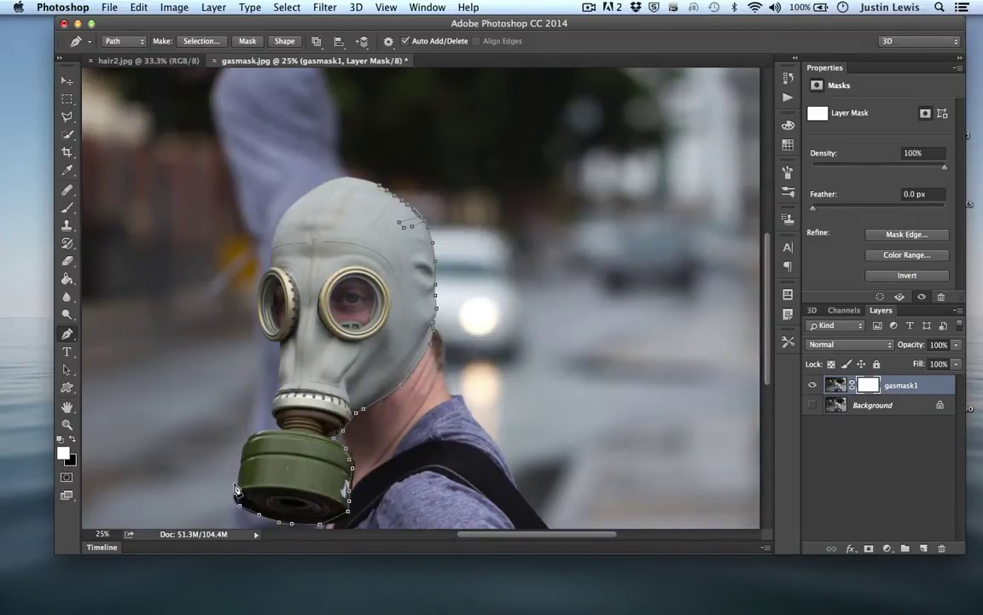
# Trace up the canister's front, loop loosely around the face and crown, and close the path at its starting anchor.
pyautogui.click(240, 464)
pyautogui.click(251, 437)
pyautogui.click(275, 425)
pyautogui.click(272, 408)
pyautogui.click(280, 376)
pyautogui.click(238, 299)
pyautogui.click(273, 198)
pyautogui.click(309, 160)
pyautogui.click(379, 184)
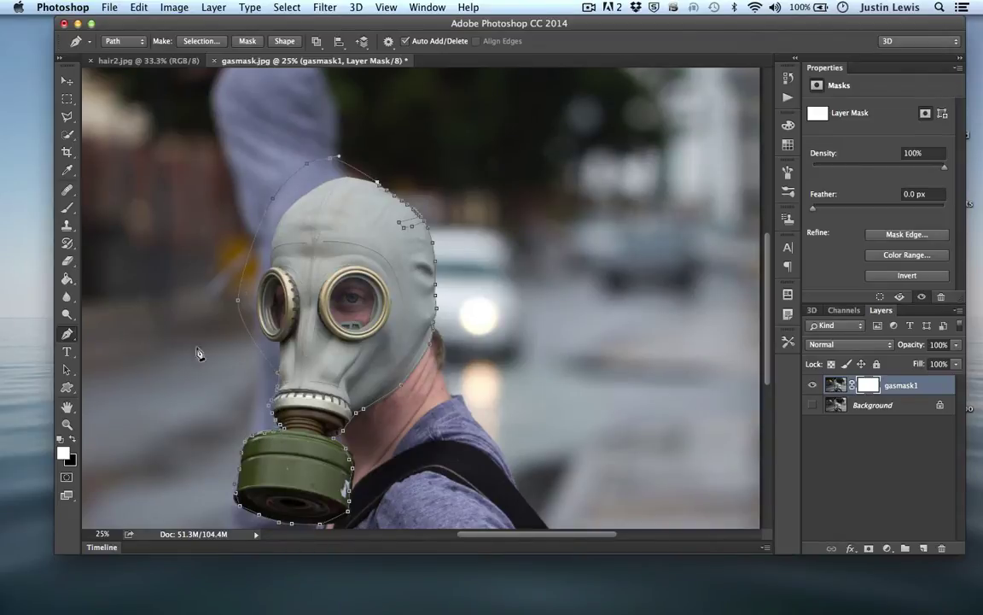
# Convert the closed head path into a new anti-aliased selection with a feather radius of 0 pixels.
pyautogui.rightClick(334, 248)
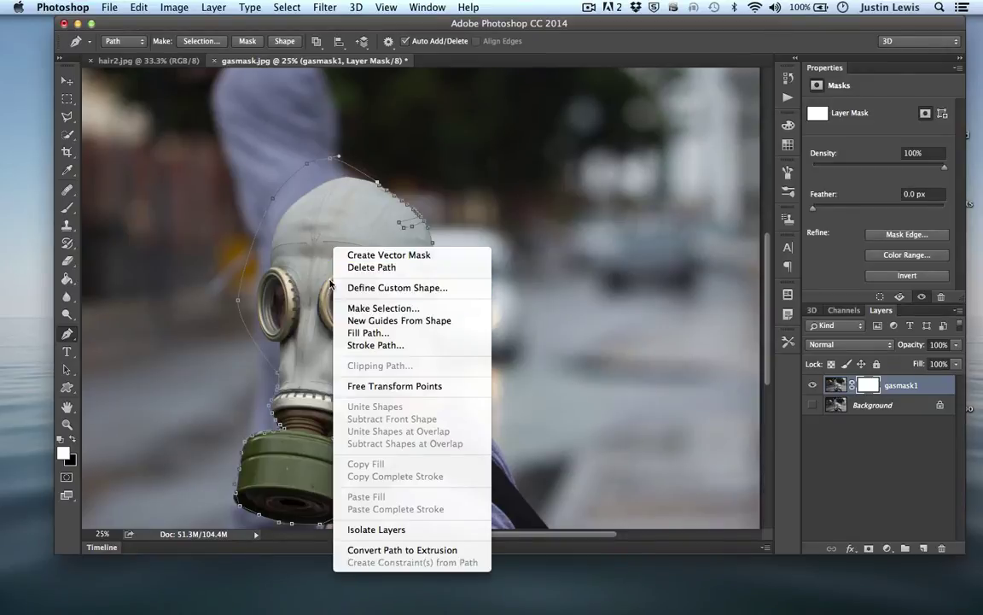
pyautogui.click(378, 308)
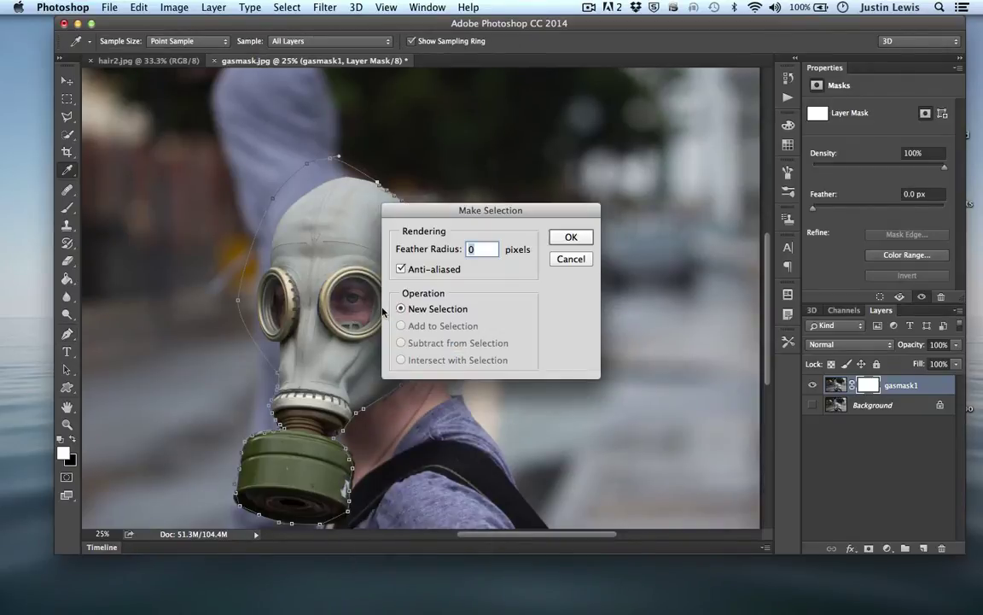
pyautogui.click(571, 239)
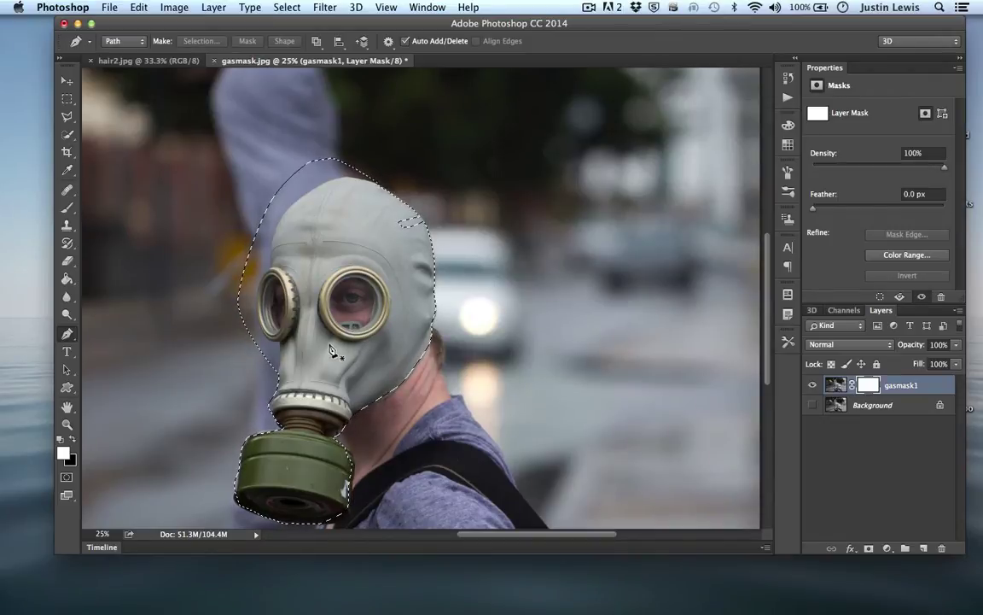
# Try hiding the selected head on the layer mask with a black Paint Bucket fill and with a 250-size black brush.
pyautogui.click(66, 280)
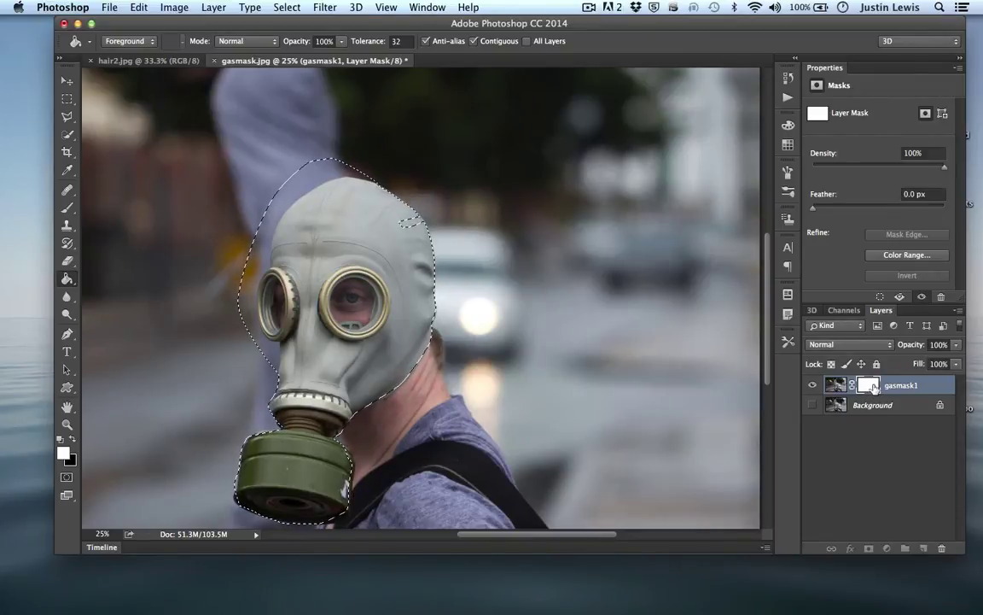
pyautogui.click(72, 442)
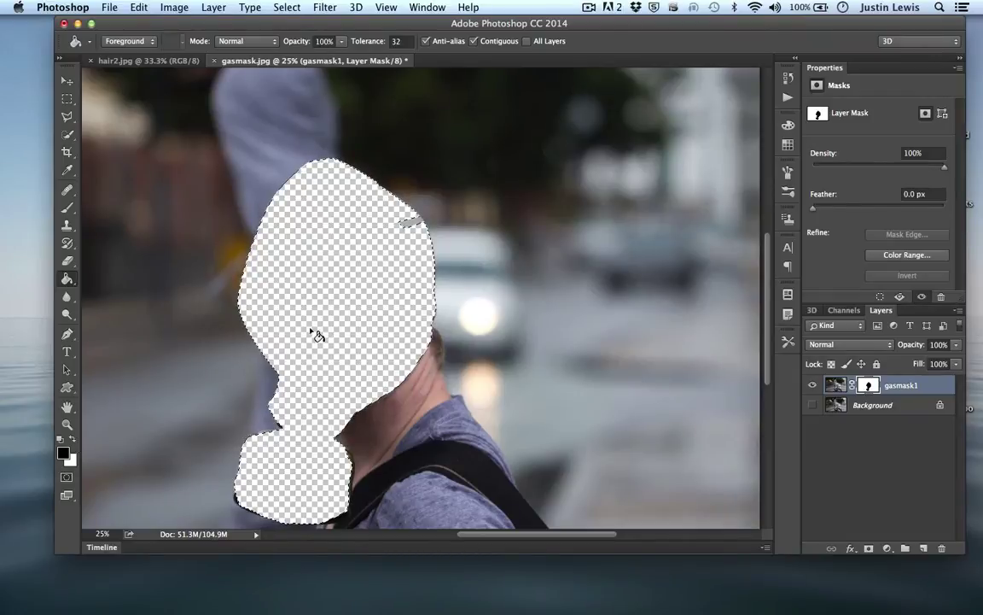
pyautogui.click(68, 209)
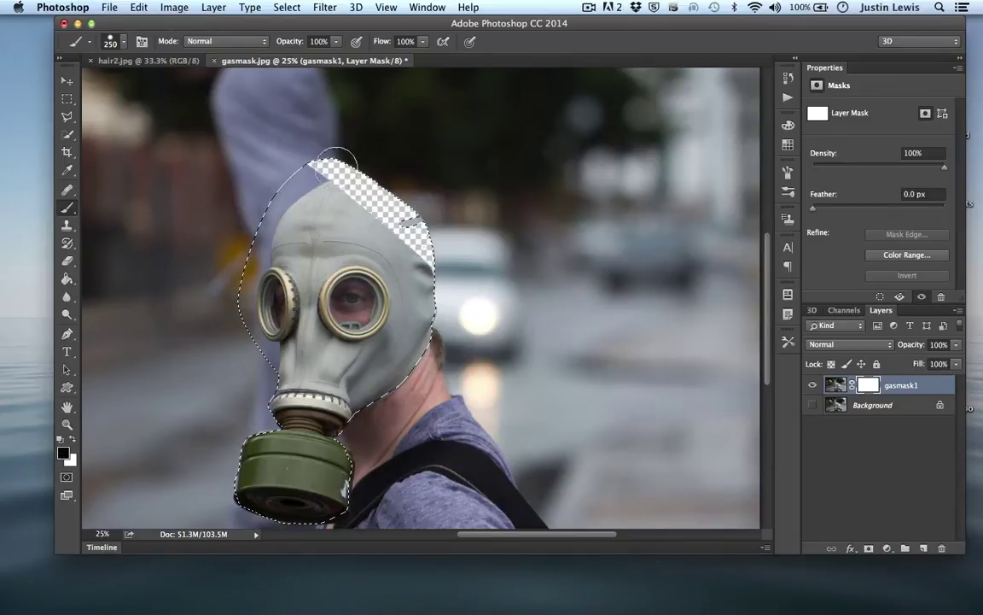
pyautogui.moveTo(151, 106); pyautogui.dragTo(475, 260)
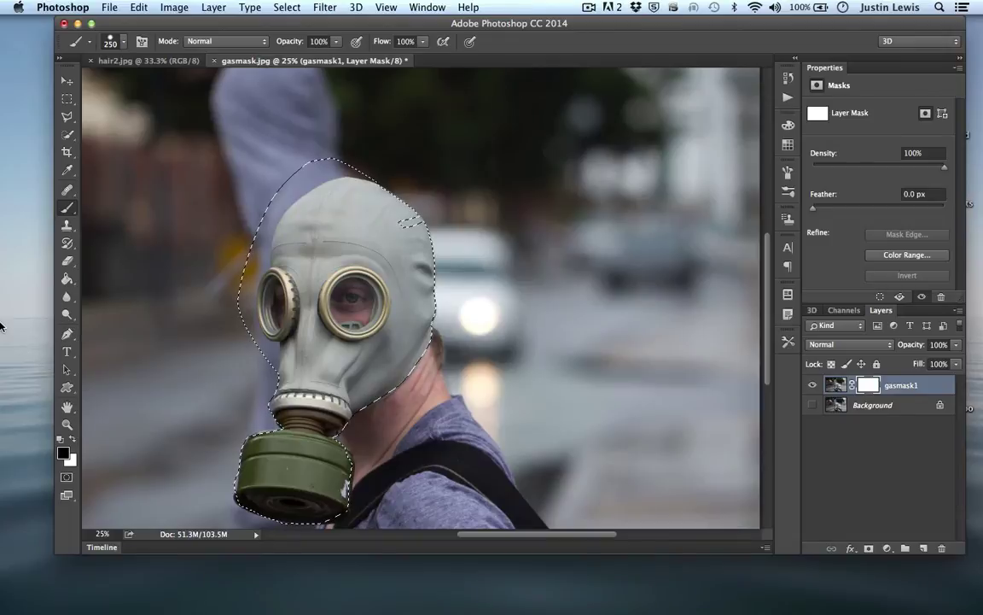
# Invert the selection, paint black on the layer mask around the head and canister, and undo the strokes.
pyautogui.press('super+shift+i')
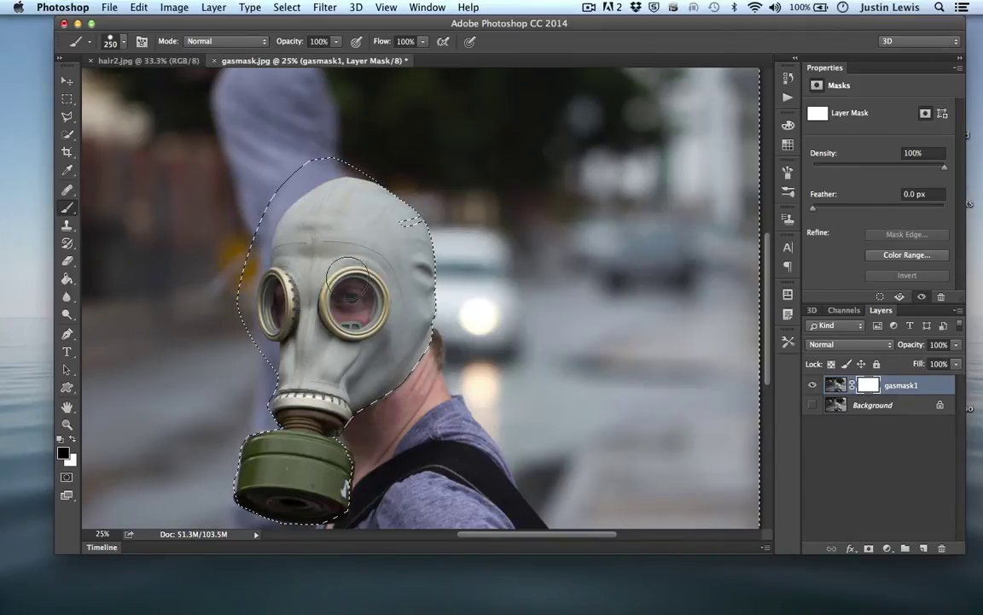
pyautogui.moveTo(291, 320)
pyautogui.mouseDown()
pyautogui.moveTo(170, 243)
pyautogui.moveTo(468, 258)
pyautogui.moveTo(401, 184)
pyautogui.moveTo(284, 175)
pyautogui.moveTo(457, 358)
pyautogui.moveTo(392, 380)
pyautogui.moveTo(372, 414)
pyautogui.moveTo(243, 376)
pyautogui.moveTo(179, 375)
pyautogui.moveTo(145, 431)
pyautogui.moveTo(111, 342)
pyautogui.moveTo(154, 243)
pyautogui.mouseUp()
pyautogui.moveTo(312, 394)
pyautogui.mouseDown()
pyautogui.moveTo(160, 449)
pyautogui.moveTo(92, 366)
pyautogui.moveTo(179, 342)
pyautogui.moveTo(189, 307)
pyautogui.mouseUp()
pyautogui.moveTo(285, 216)
pyautogui.mouseDown()
pyautogui.moveTo(383, 177)
pyautogui.moveTo(417, 211)
pyautogui.mouseUp()
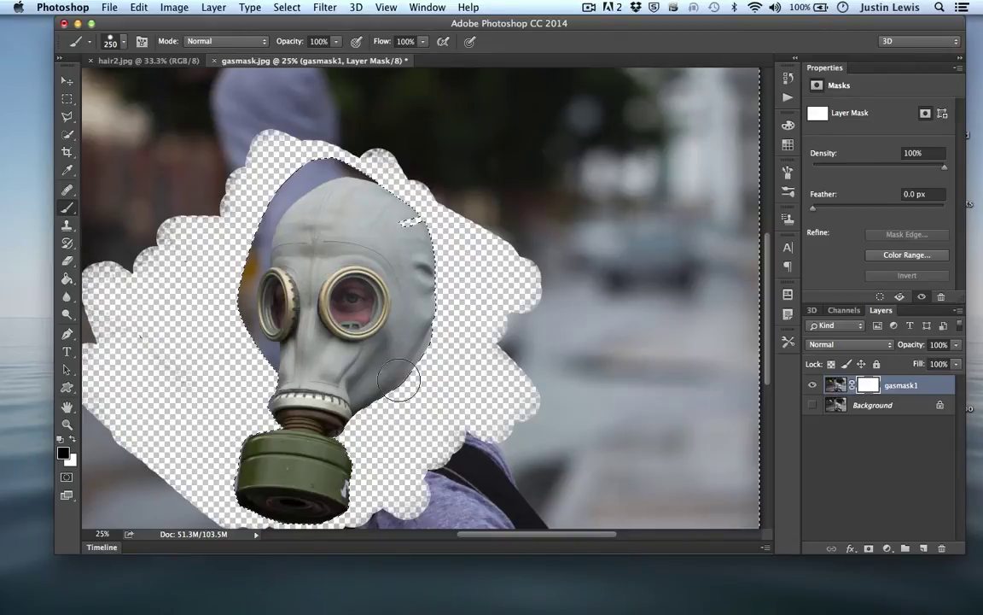
pyautogui.moveTo(452, 324)
pyautogui.mouseDown()
pyautogui.moveTo(518, 330)
pyautogui.moveTo(350, 165)
pyautogui.moveTo(261, 253)
pyautogui.mouseUp()
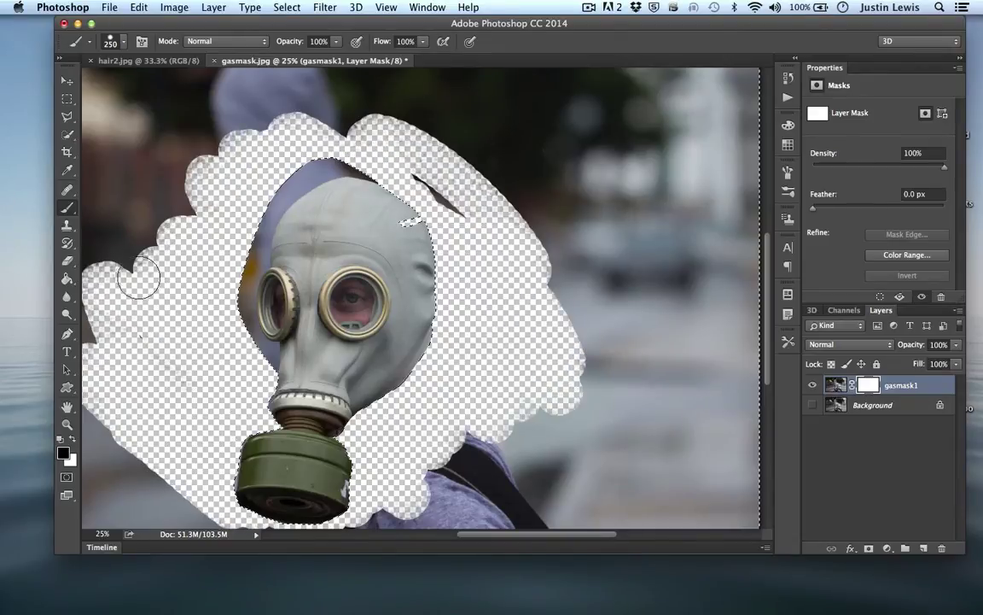
pyautogui.moveTo(354, 461)
pyautogui.mouseDown()
pyautogui.moveTo(431, 452)
pyautogui.moveTo(500, 486)
pyautogui.mouseUp()
pyautogui.press('super+BackSpace')
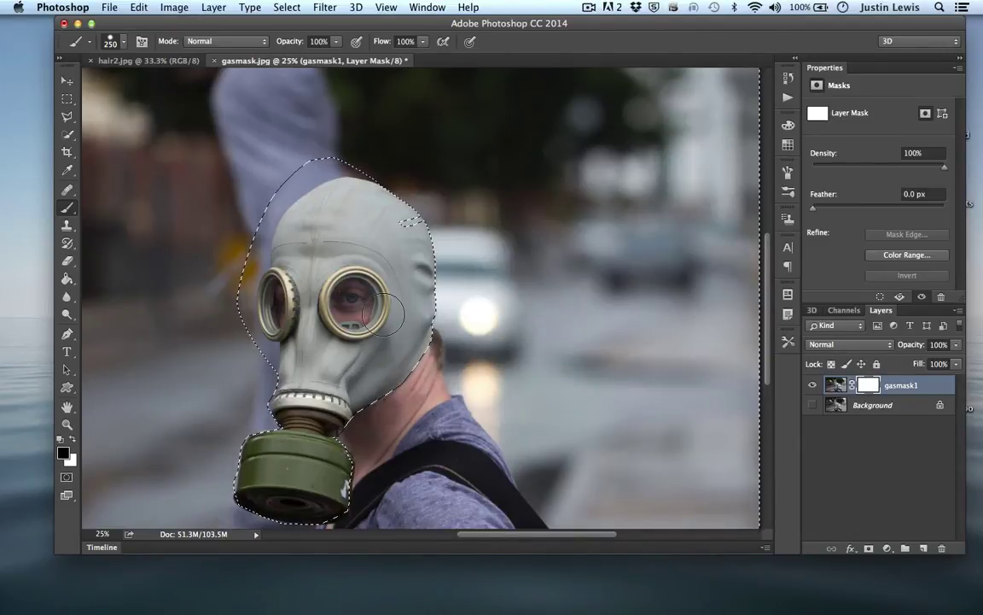
# Deselect the inverted head selection and view the whole photo at 16.67% zoom.
pyautogui.scroll(-3, 392, 307)
pyautogui.scroll(2, 384, 316)
pyautogui.hscroll(-2, 383, 316)
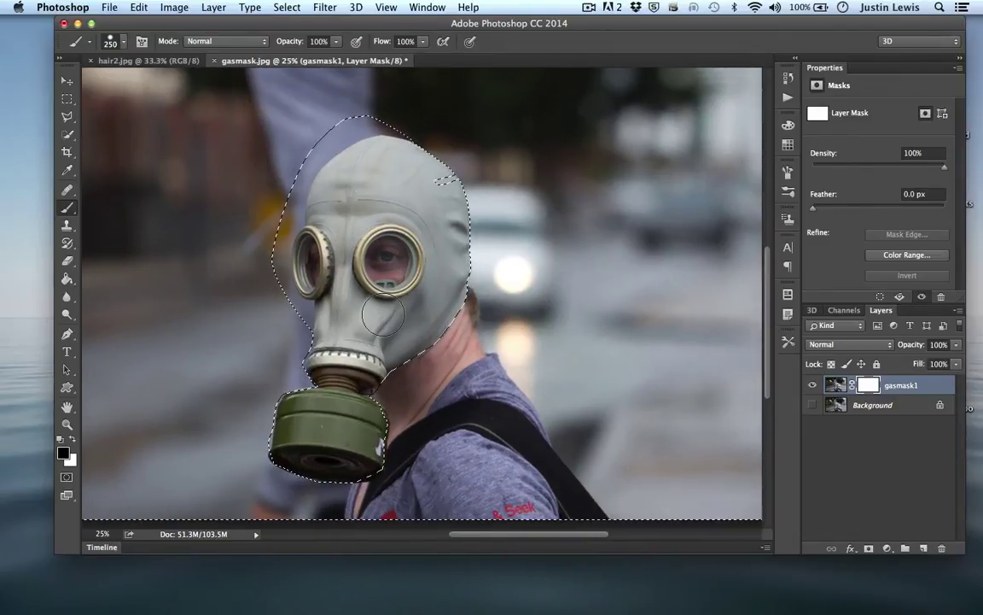
pyautogui.press('super+d')
pyautogui.press('super+minus')
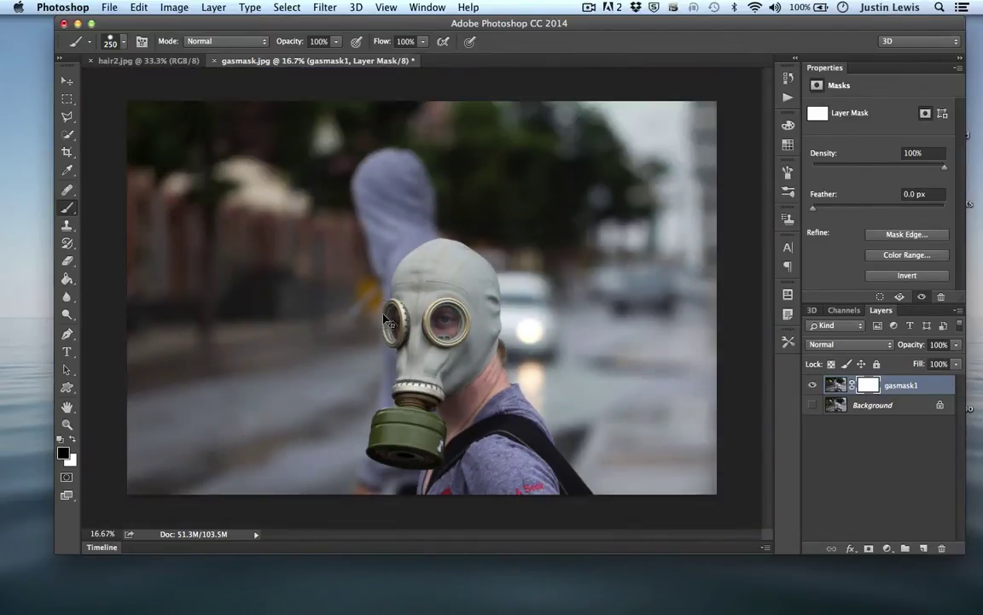
# Start a Pen tool path at 300% zoom along the inner rim of the eyepiece nearest the back of the head.
pyautogui.press('super+plus')
pyautogui.press('super+plus')
pyautogui.press('super+plus')
pyautogui.press('super+plus')
pyautogui.press('super+plus')
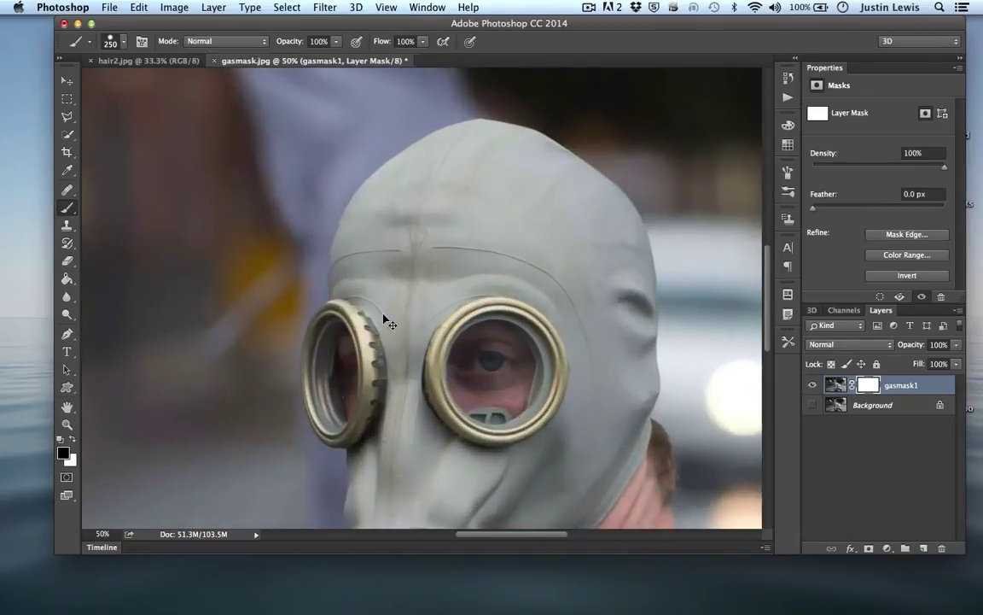
pyautogui.scroll(-5, 383, 314)
pyautogui.hscroll(2, 383, 314)
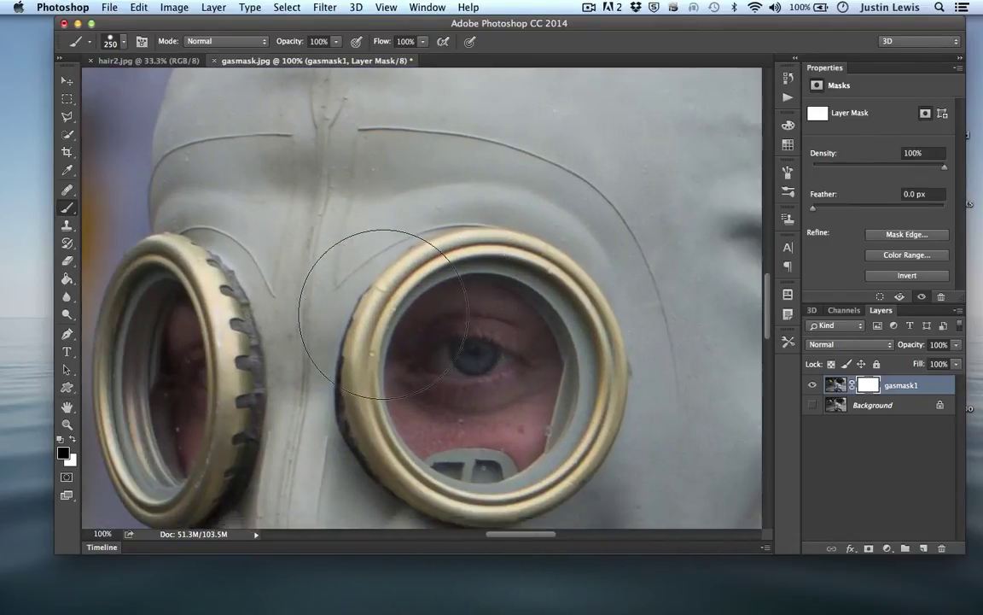
pyautogui.press('super+plus')
pyautogui.scroll(3, 384, 333)
pyautogui.hscroll(1, 384, 333)
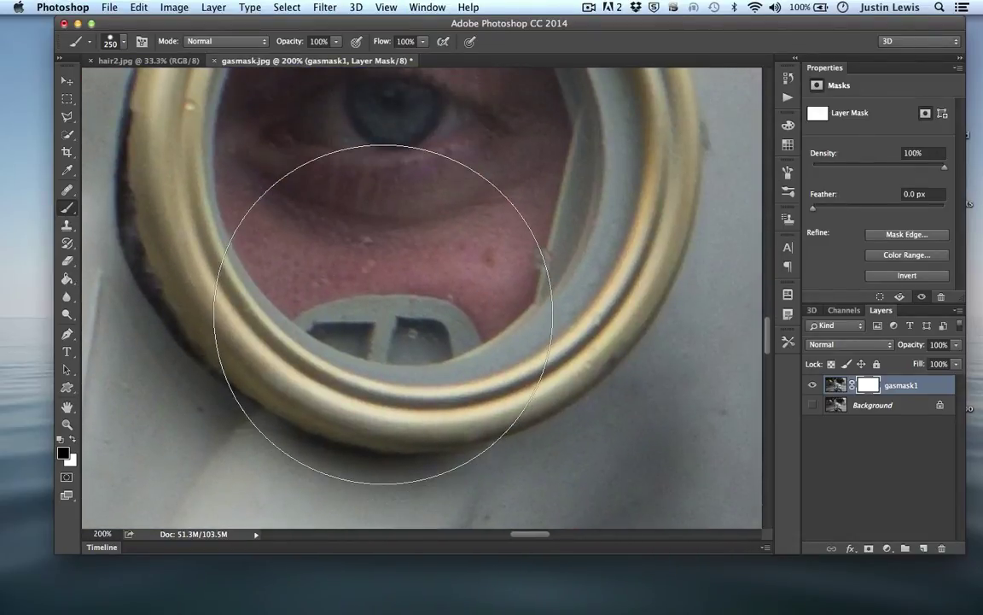
pyautogui.click(66, 334)
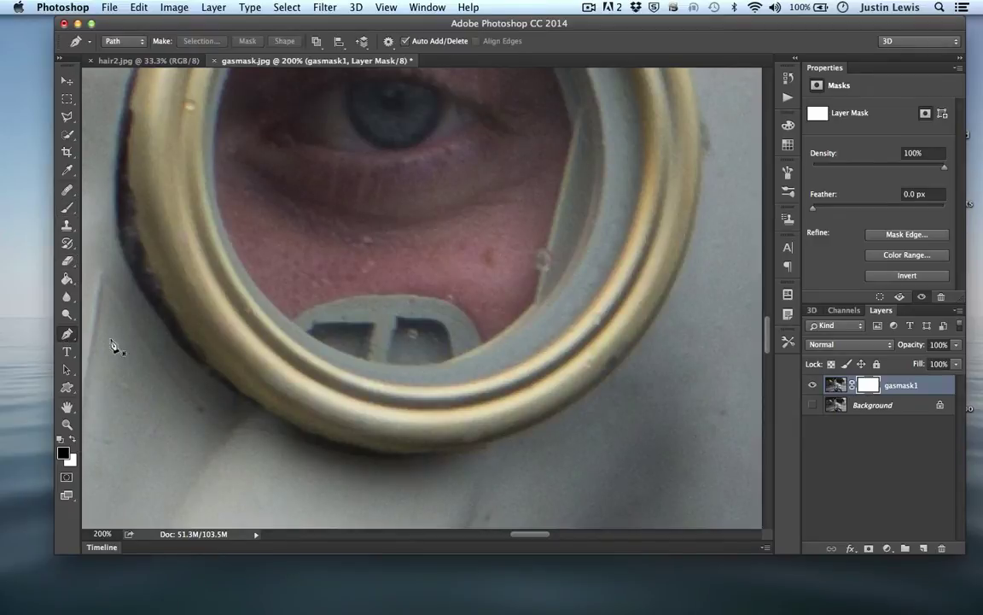
pyautogui.scroll(5, 186, 373)
pyautogui.scroll(-2, 252, 372)
pyautogui.press('super+plus')
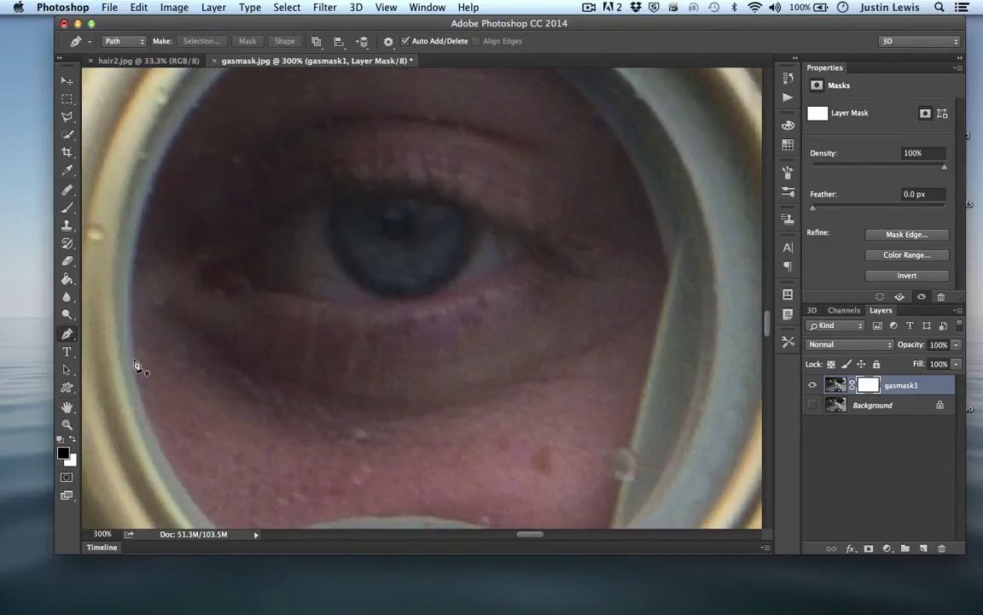
pyautogui.click(133, 364)
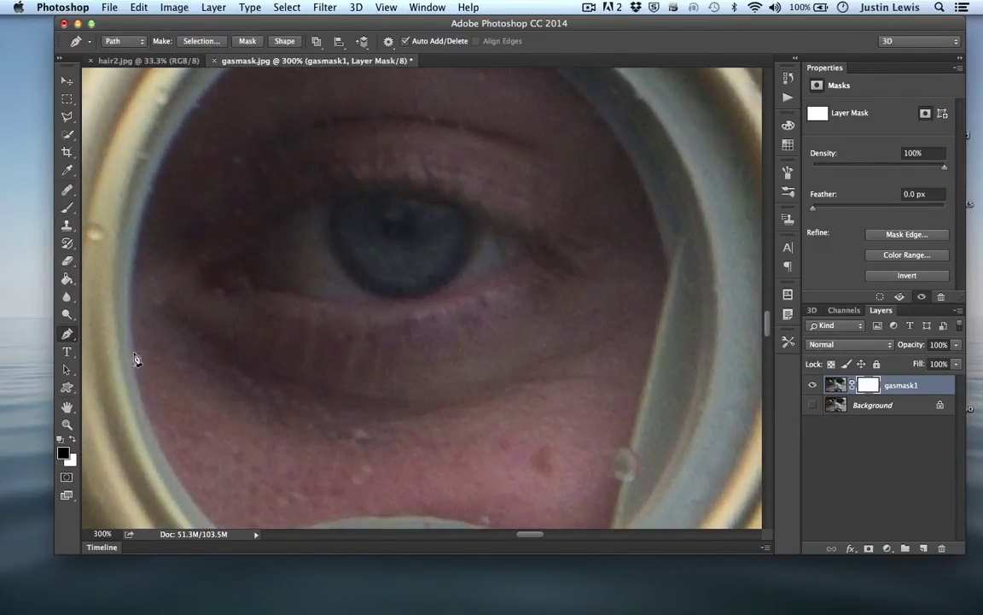
pyautogui.click(126, 283)
pyautogui.click(144, 210)
# Extend the eyepiece path along the upper part of its inner rim at 600% zoom.
pyautogui.press('super+plus')
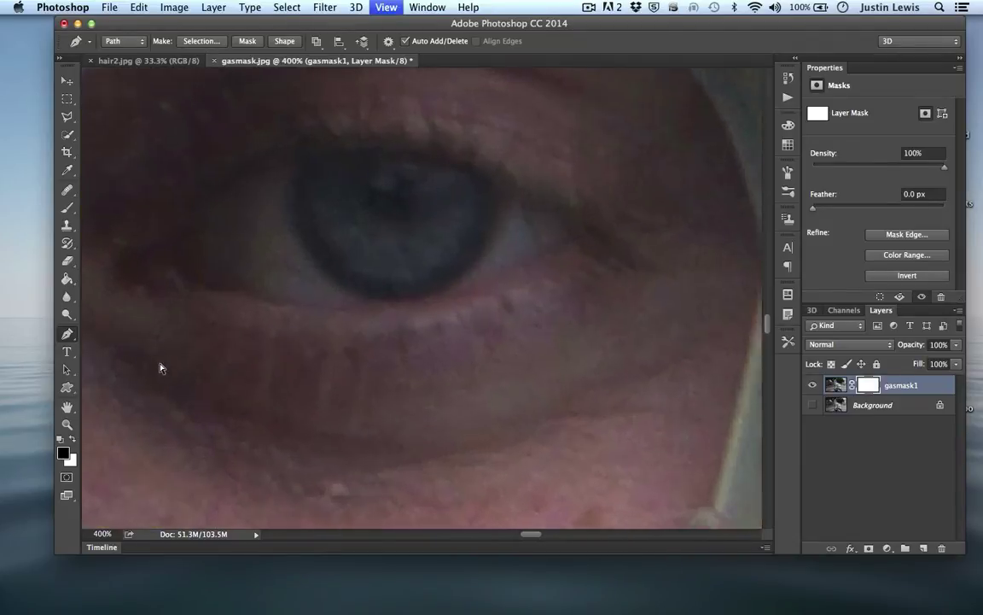
pyautogui.press('super+plus')
pyautogui.press('super+plus')
pyautogui.scroll(10, 160, 367)
pyautogui.hscroll(-4, 160, 367)
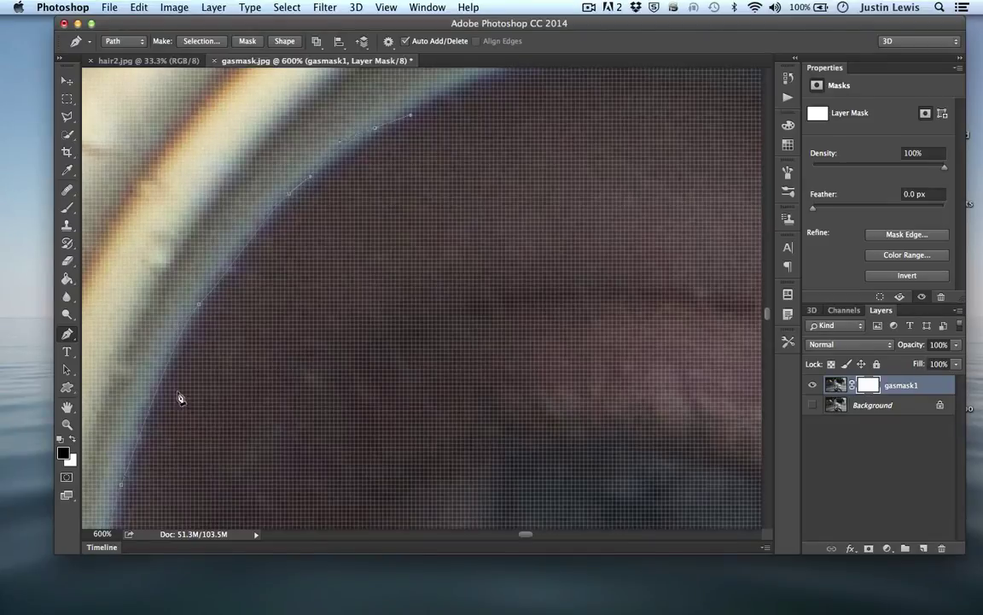
# Discard the unfinished eyepiece path and return to the whole photo at 16.67% zoom.
pyautogui.press('super+minus')
pyautogui.press('super+minus')
pyautogui.press('super+minus')
pyautogui.press('super+minus')
pyautogui.press('super+minus')
pyautogui.press('super+minus')
pyautogui.press('super+minus')
pyautogui.press('super+minus')
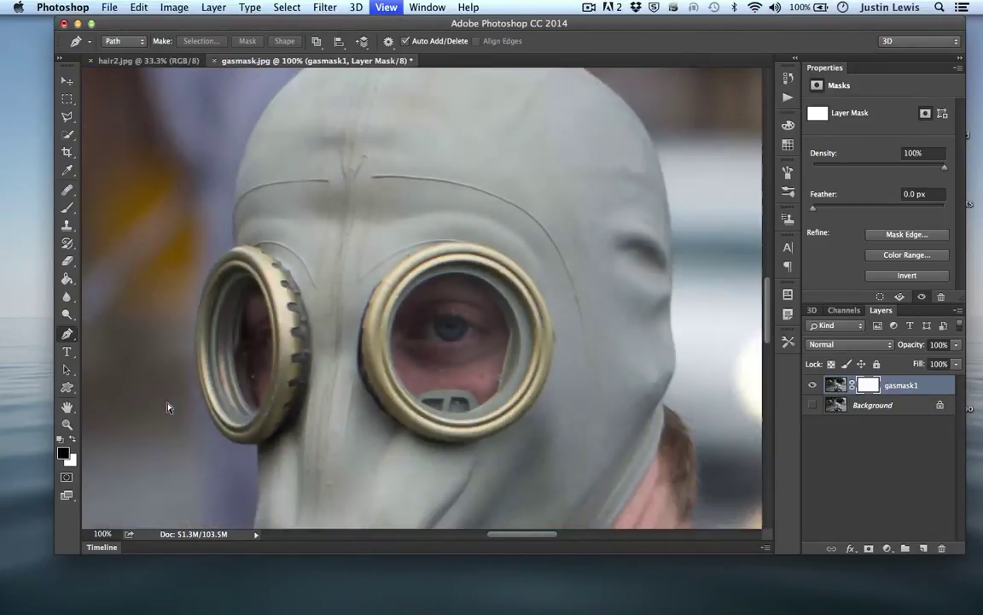
pyautogui.press('super+minus')
pyautogui.press('super+minus')
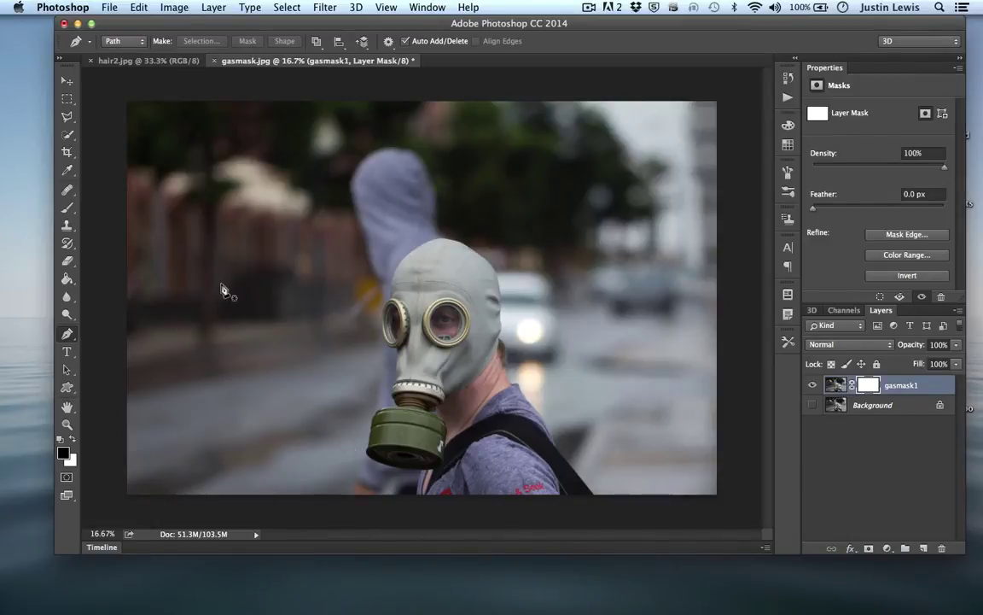
# Select the gas mask's crown, forehead and most of the eyepieces using Quick Selection at size 9 with Auto-Enhance on.
pyautogui.moveTo(67, 134); pyautogui.dragTo(116, 130)
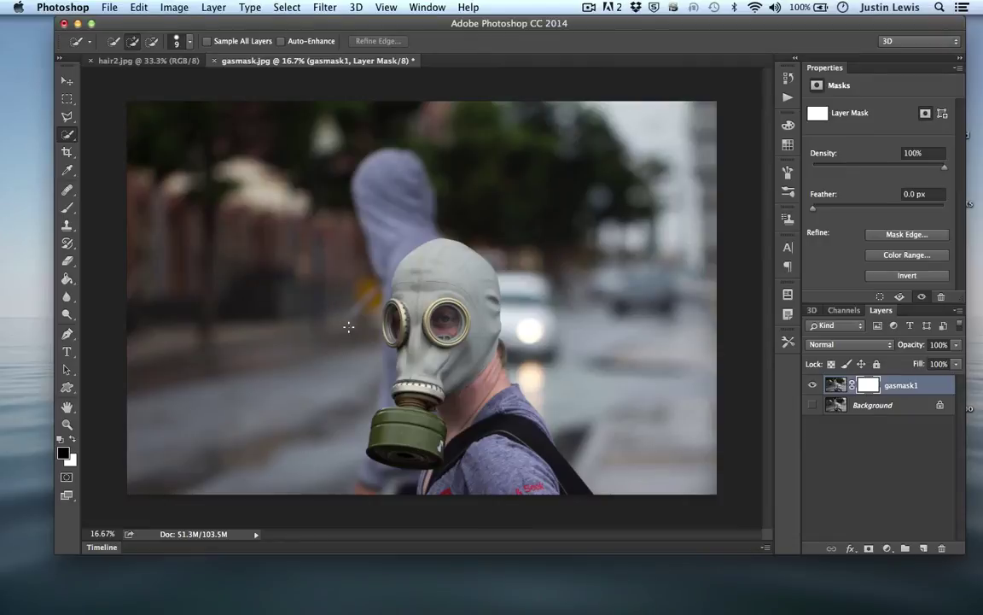
pyautogui.press('super+equal')
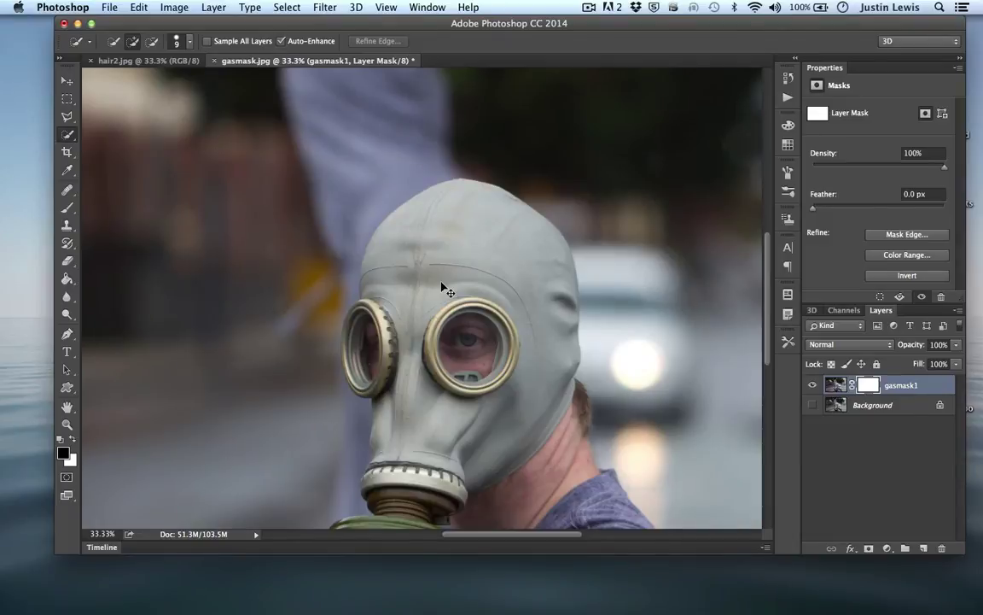
pyautogui.press('super+equal')
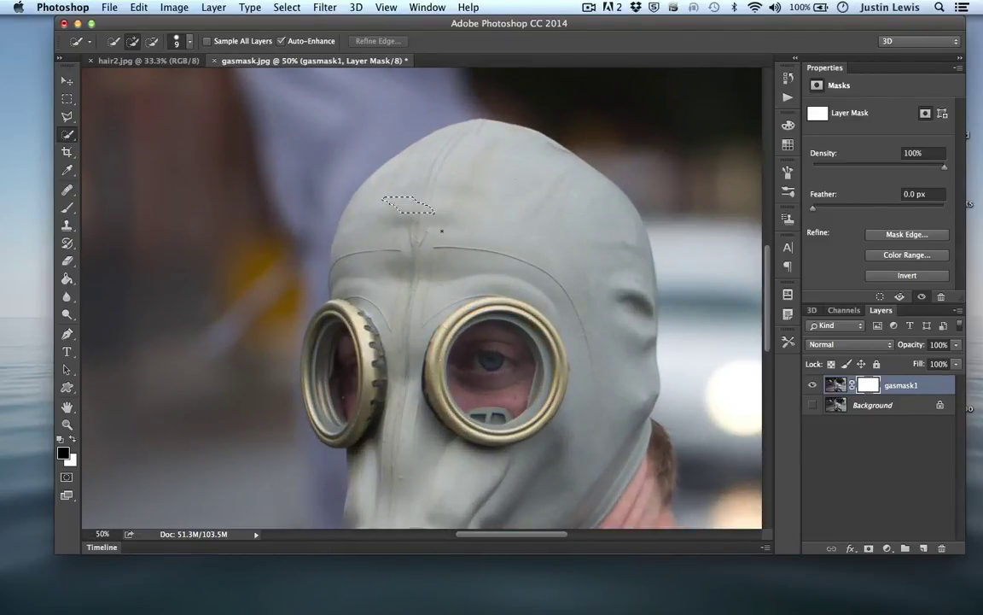
pyautogui.moveTo(441, 231)
pyautogui.mouseDown()
pyautogui.moveTo(444, 327)
pyautogui.moveTo(397, 401)
pyautogui.moveTo(342, 375)
pyautogui.mouseUp()
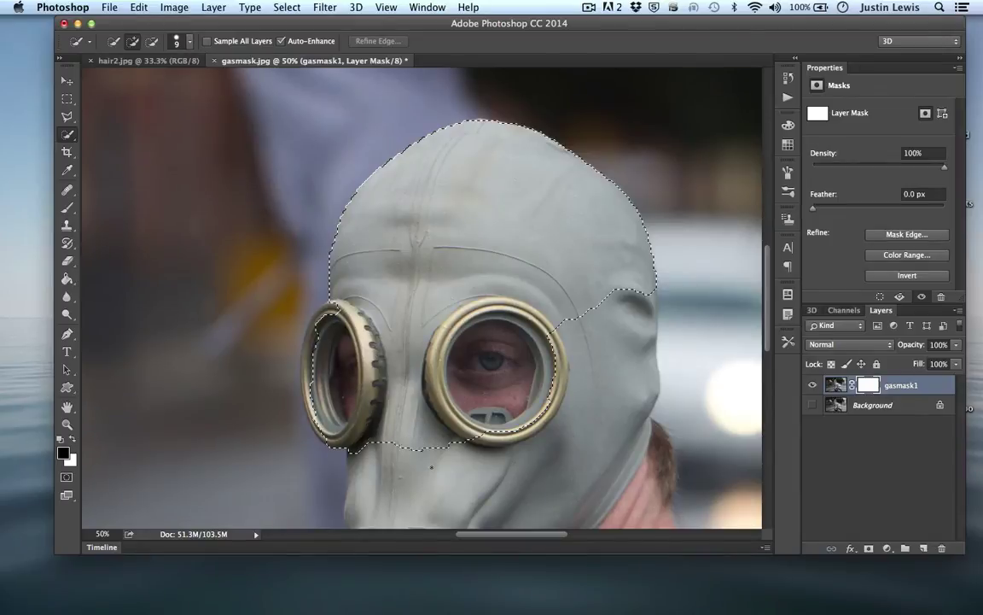
# Add the outer rim of the front eyepiece to the quick selection.
pyautogui.scroll(-10, 390, 393)
pyautogui.scroll(4, 304, 194)
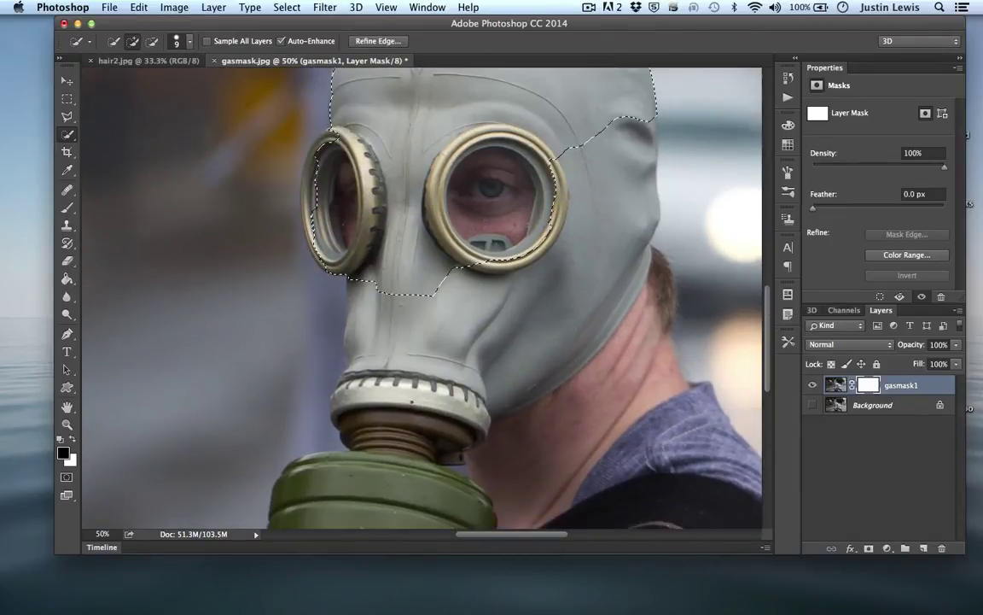
pyautogui.moveTo(304, 194)
pyautogui.mouseDown()
pyautogui.moveTo(309, 239)
pyautogui.moveTo(313, 158)
pyautogui.mouseUp()
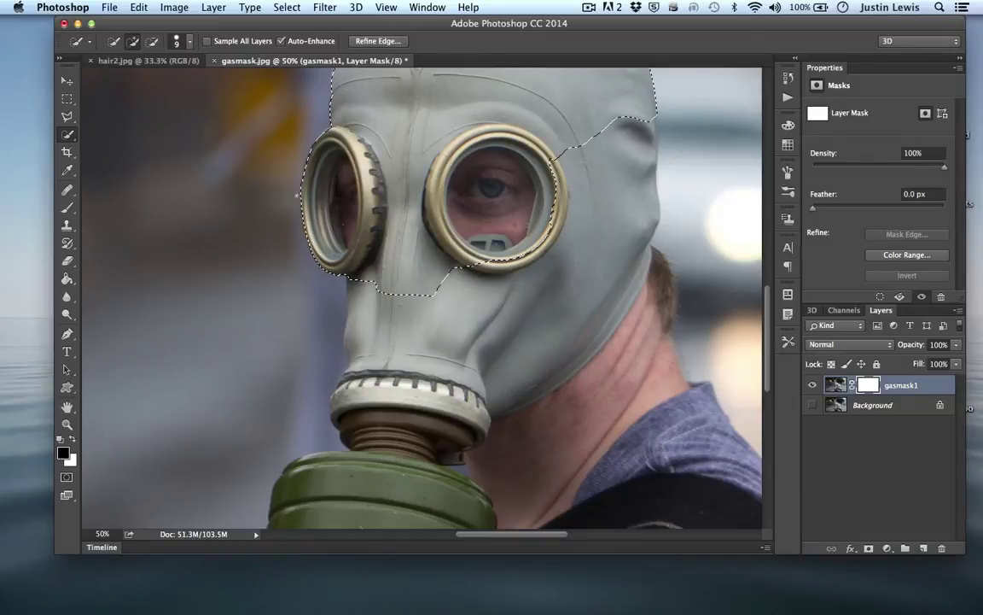
# Extend the quick selection over the mask's cheek and lower face, the neck and the shirt collar.
pyautogui.moveTo(294, 239); pyautogui.dragTo(318, 316)
pyautogui.moveTo(560, 292); pyautogui.dragTo(603, 240)
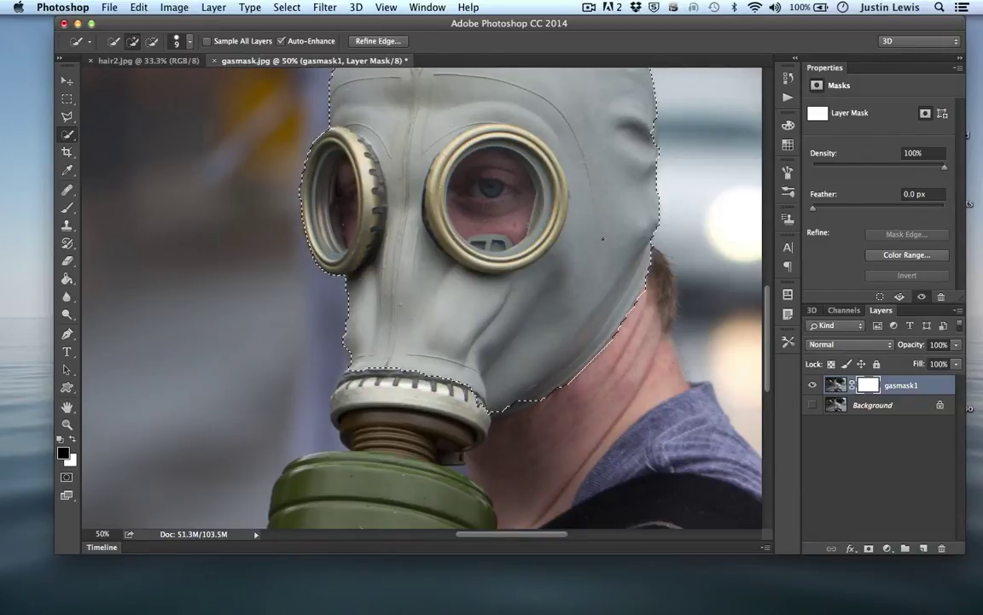
pyautogui.moveTo(651, 323)
pyautogui.mouseDown()
pyautogui.moveTo(538, 410)
pyautogui.moveTo(529, 431)
pyautogui.mouseUp()
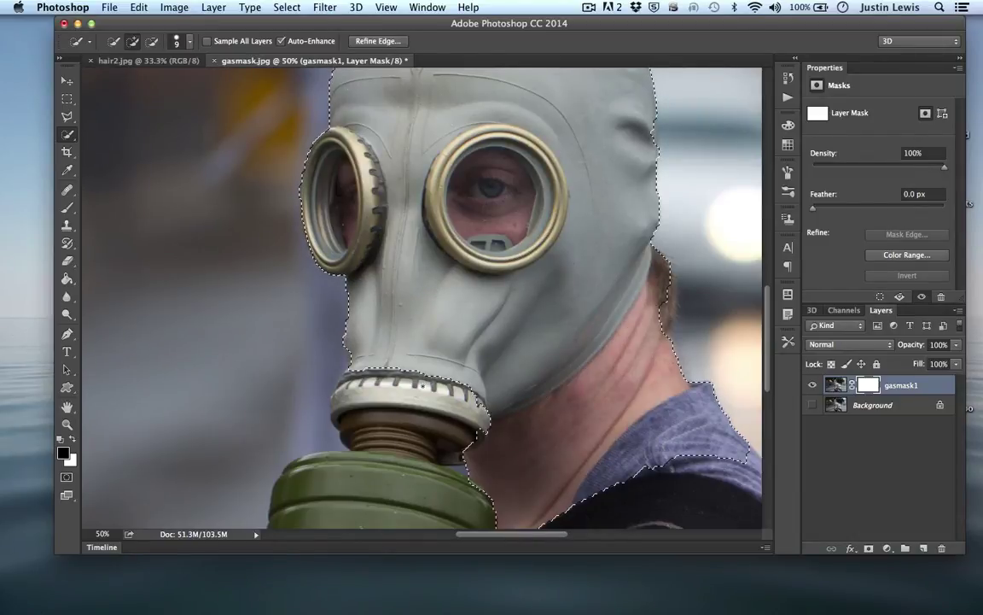
# Add the green filter canister and the front edge of the shirt below it to the selection.
pyautogui.scroll(-10, 457, 376)
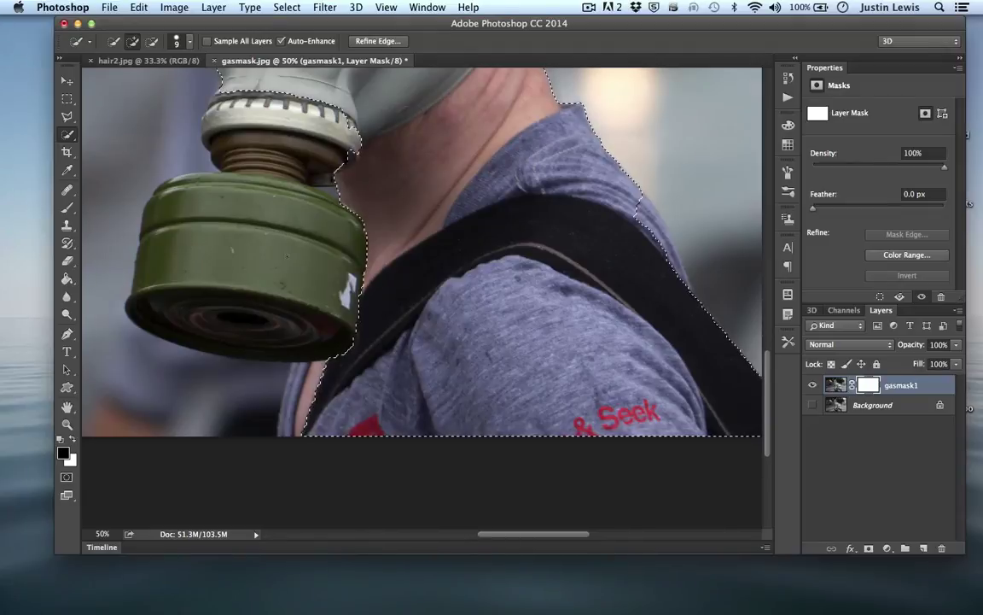
pyautogui.click(325, 347)
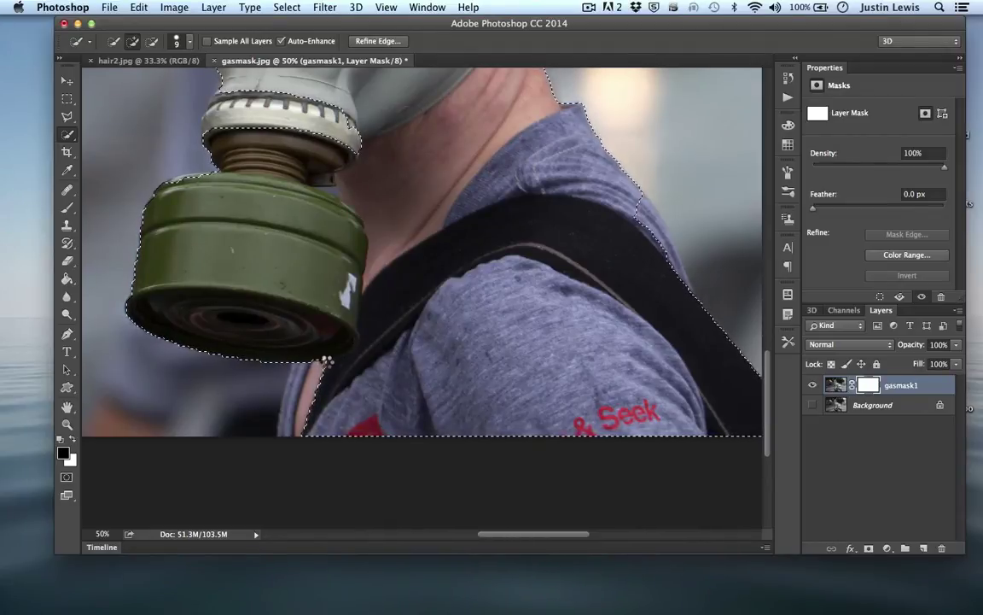
pyautogui.moveTo(314, 374); pyautogui.dragTo(298, 425)
pyautogui.scroll(2, 319, 391)
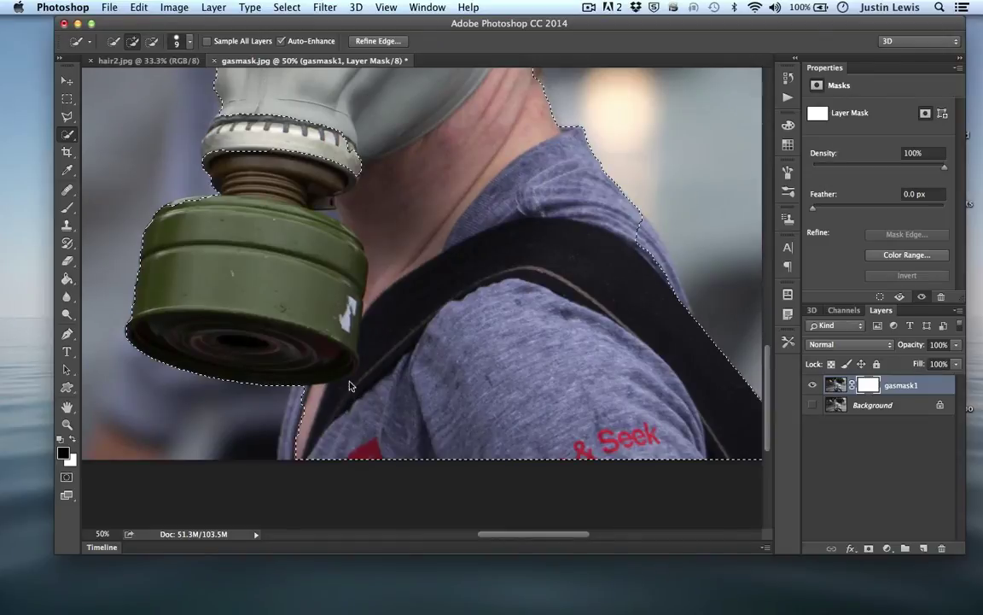
# Add the white ring between the mask and the filter's threaded neck to the selection.
pyautogui.scroll(10, 349, 386)
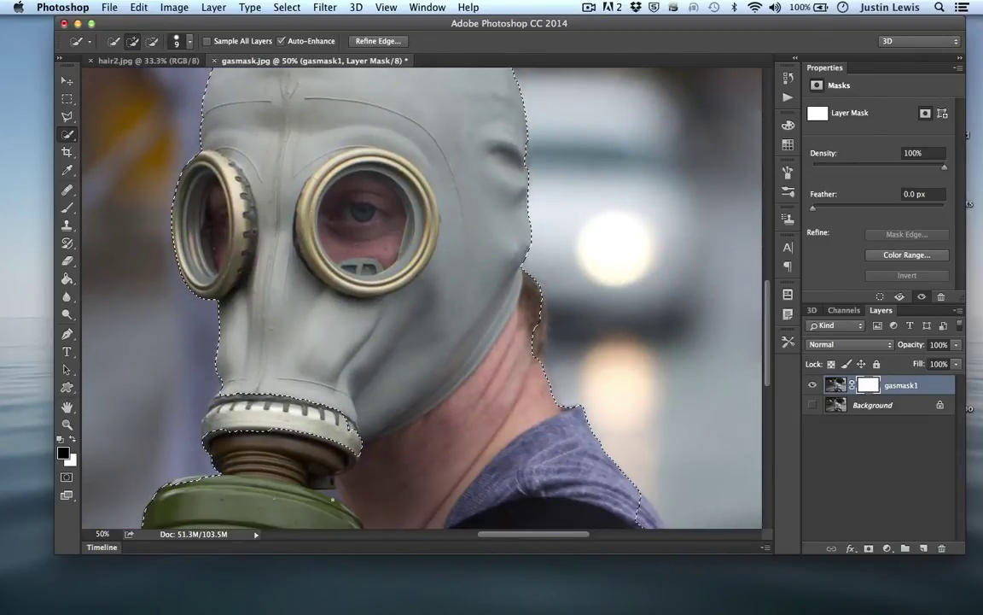
pyautogui.rightClick(322, 340)
pyautogui.click(266, 437)
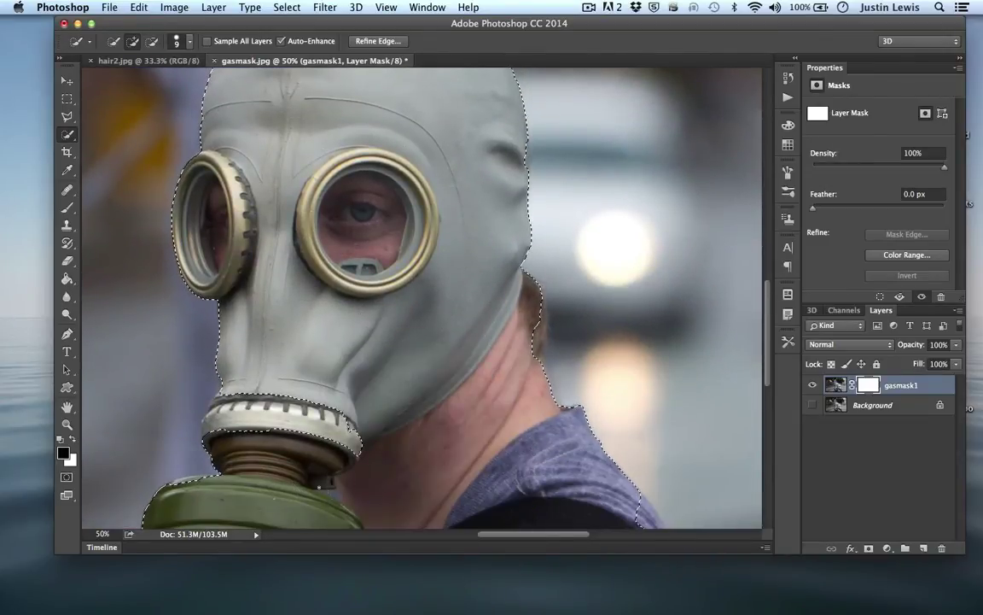
# Subtract the small gap between the filter canister and the neck, and return to adding to the selection.
pyautogui.scroll(-6, 319, 485)
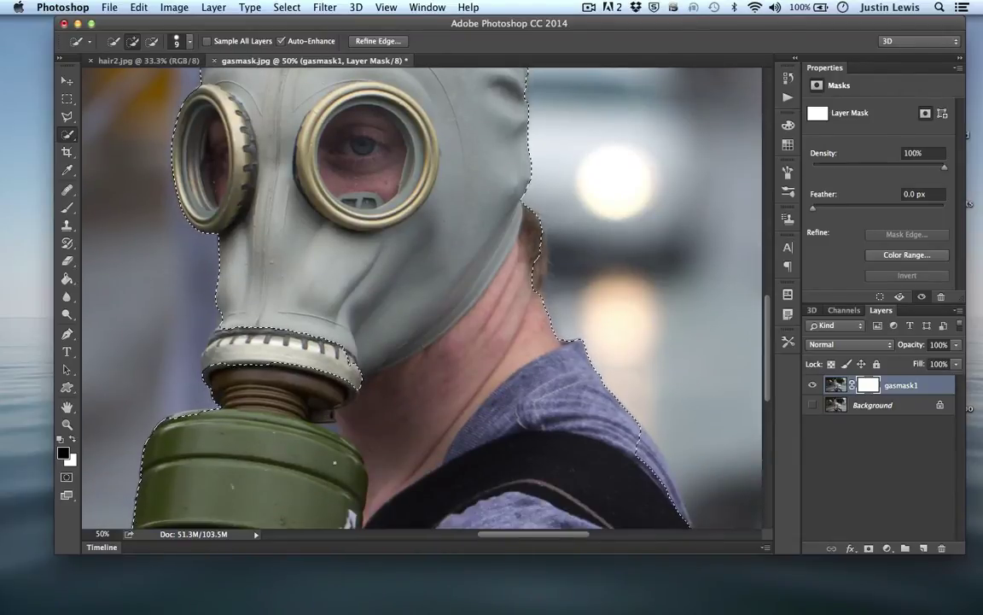
pyautogui.keyDown('alt'); pyautogui.click(329, 424); pyautogui.keyUp('alt')
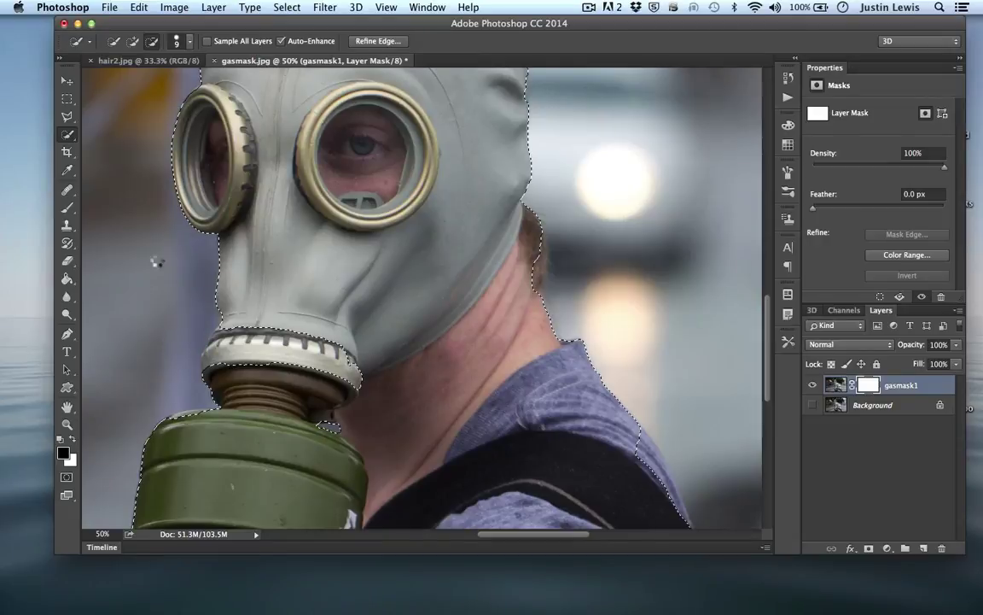
pyautogui.click(136, 42)
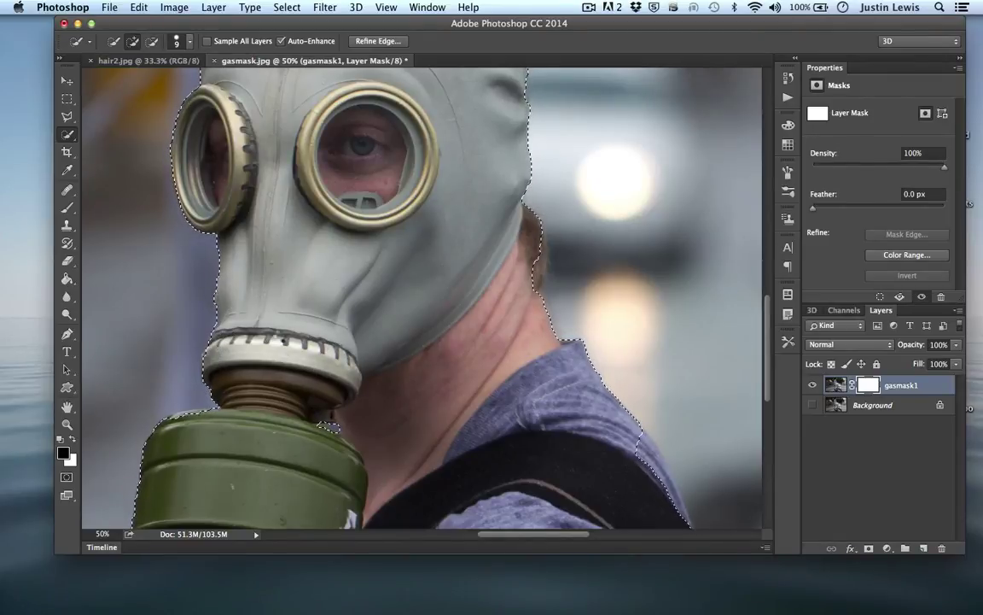
# Examine the selection outline around the whole figure, from the mask's crown down to the shirt.
pyautogui.scroll(5, 324, 424)
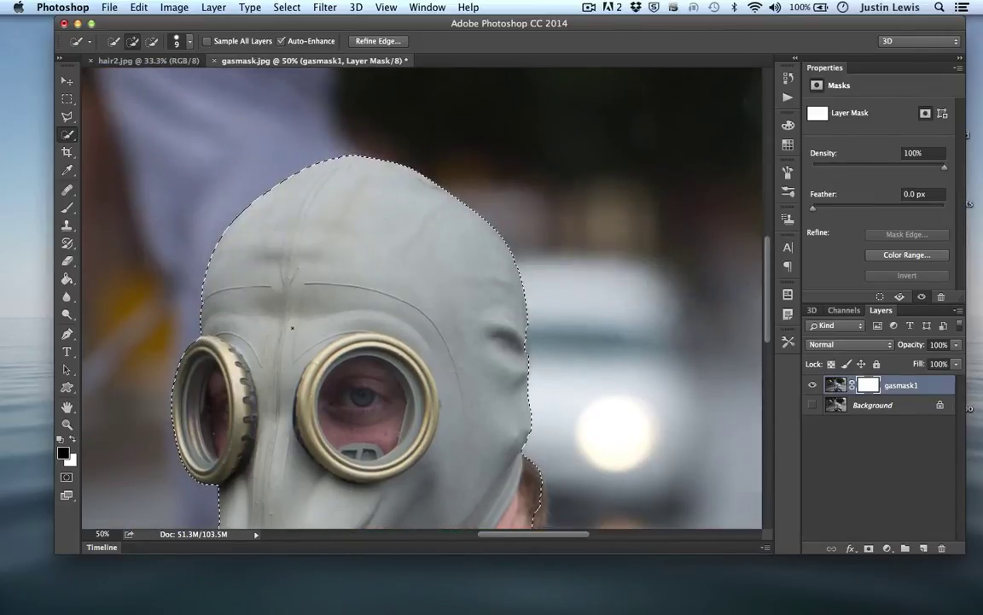
pyautogui.scroll(-10, 316, 384)
pyautogui.scroll(5, 300, 339)
pyautogui.scroll(-4, 333, 385)
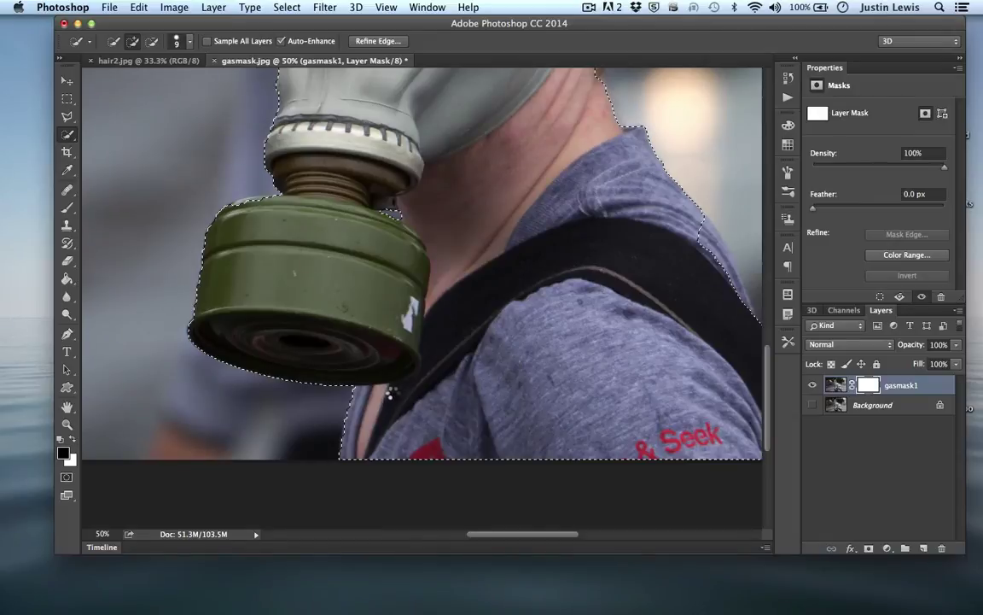
pyautogui.scroll(3, 392, 395)
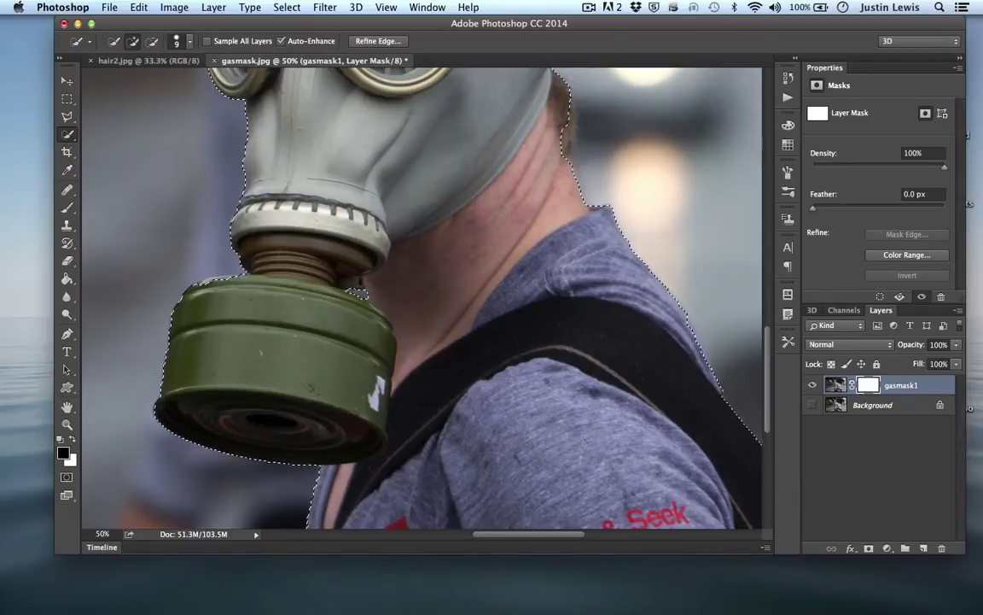
pyautogui.scroll(6, 421, 299)
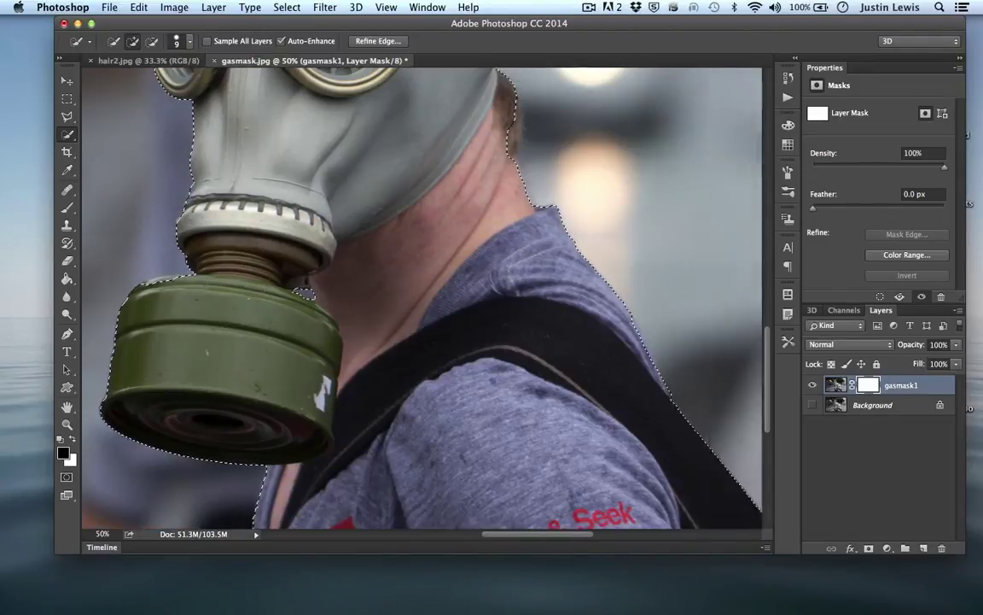
pyautogui.scroll(-10, 422, 299)
pyautogui.scroll(-3, 269, 299)
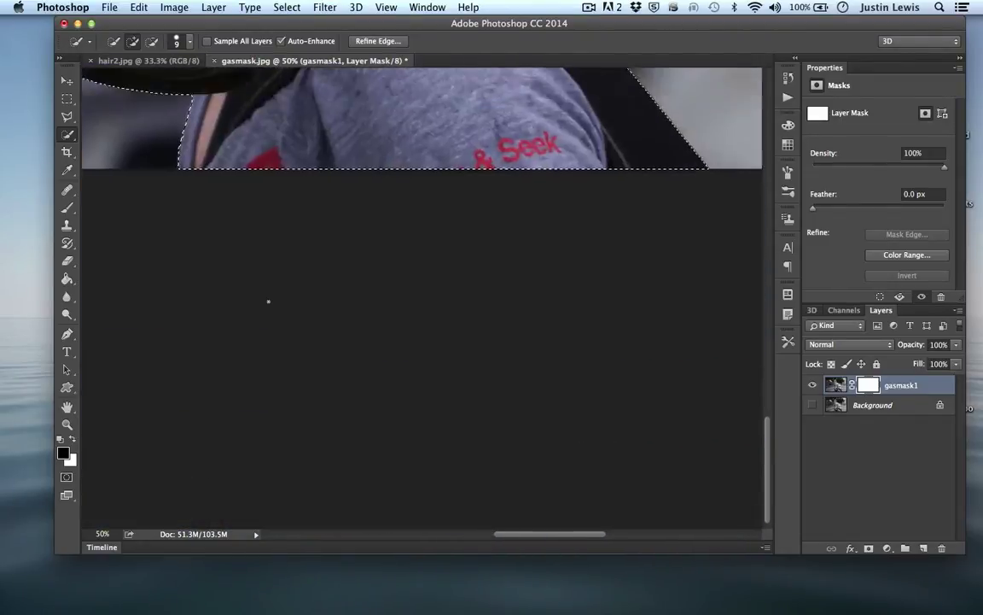
pyautogui.scroll(10, 269, 298)
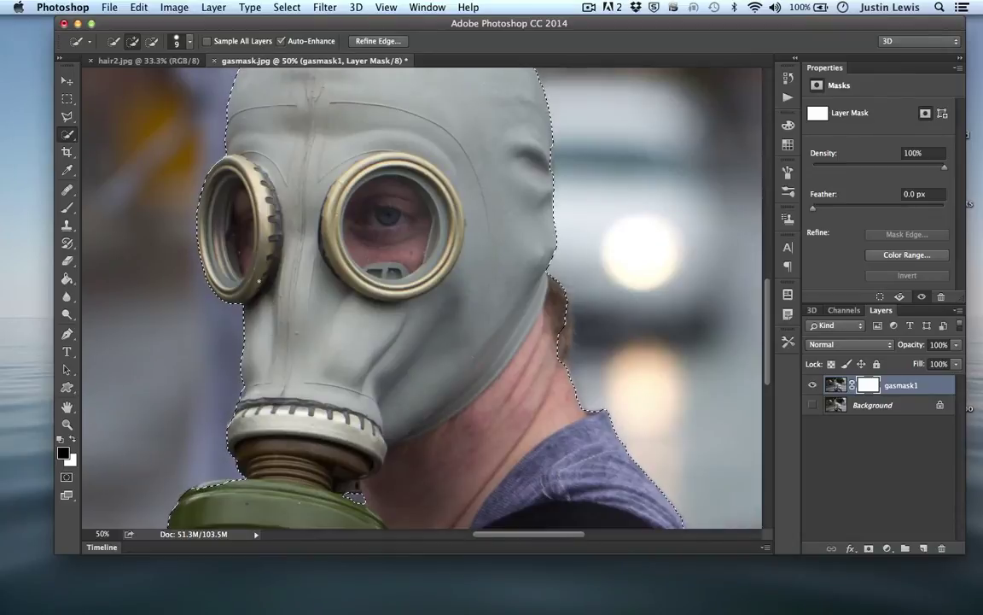
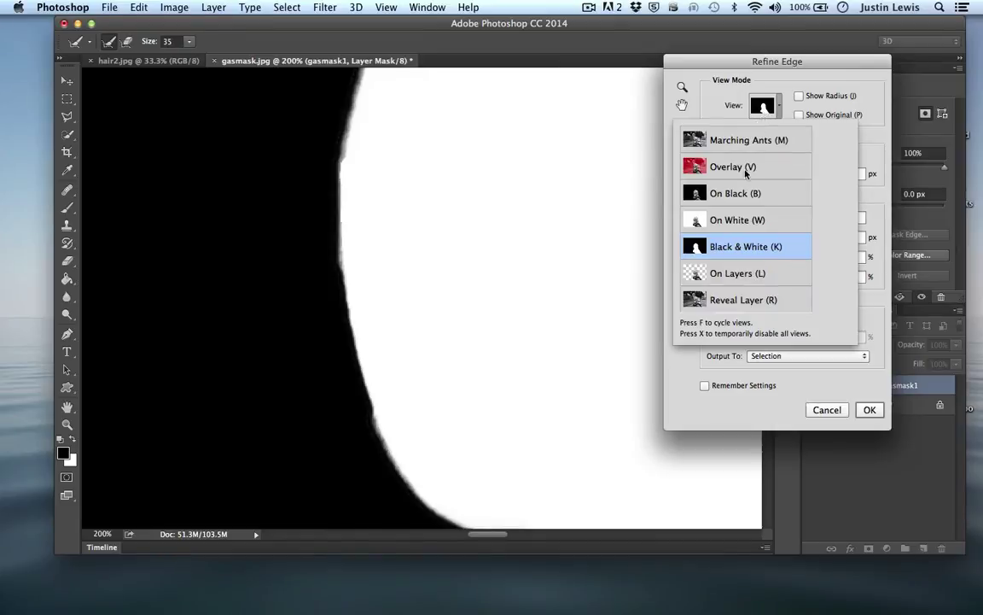
# Compare the Overlay and Marching Ants views of the selection in Refine Edge, ending on Overlay.
pyautogui.click(745, 169)
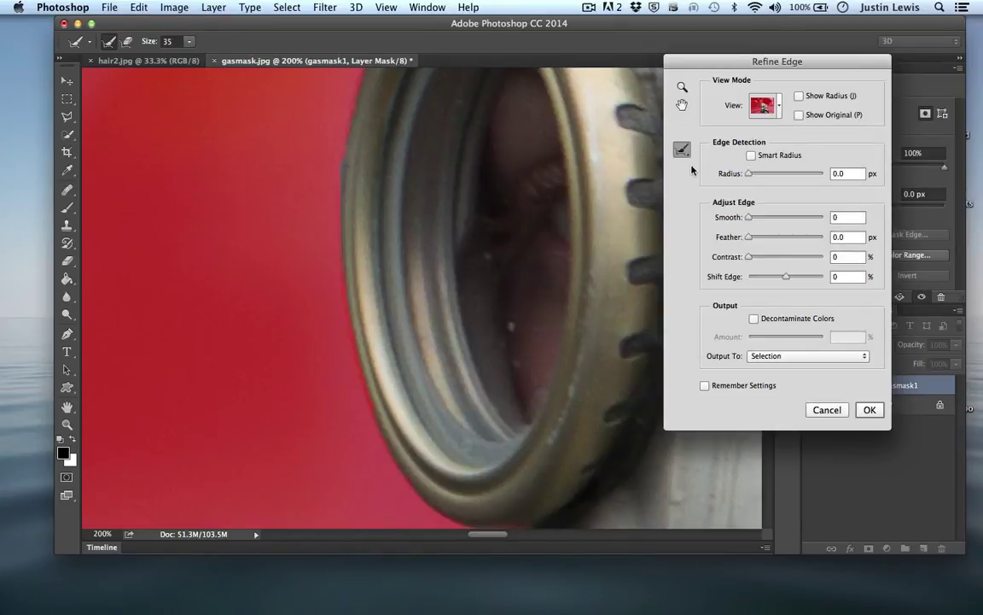
pyautogui.press('super+minus')
pyautogui.click(763, 105)
pyautogui.click(741, 143)
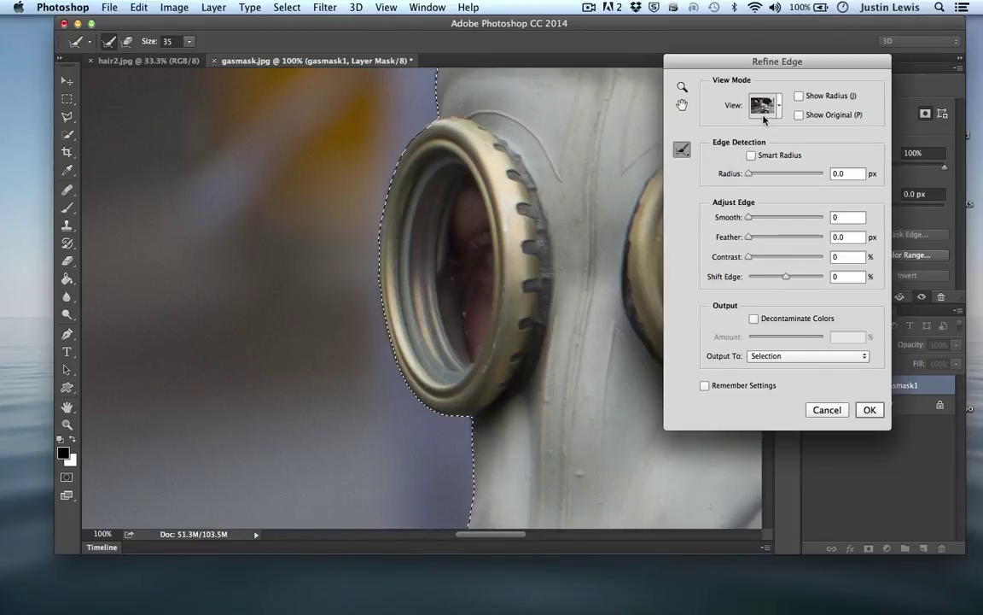
pyautogui.click(764, 106)
pyautogui.click(740, 163)
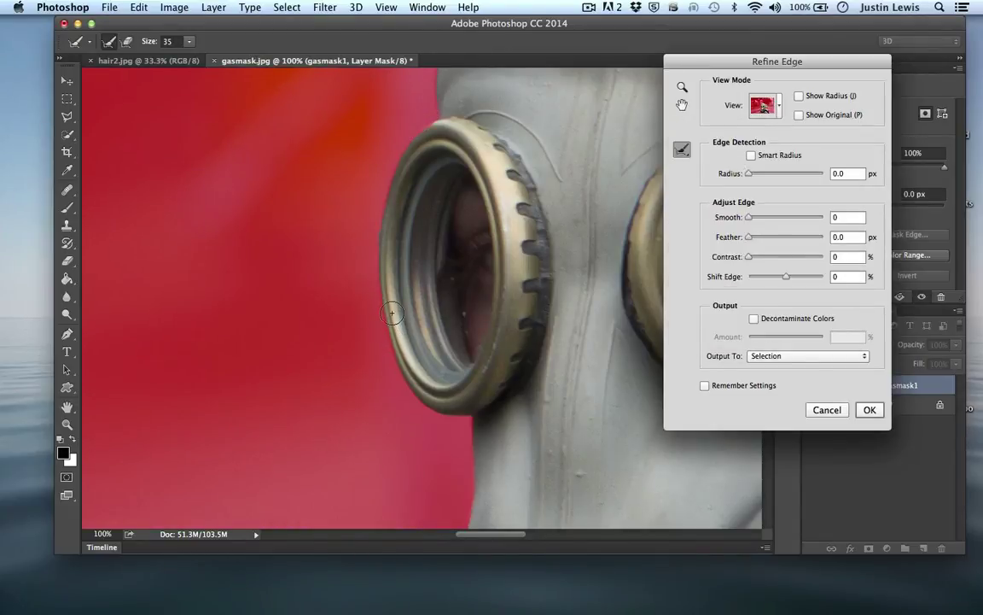
# Refine the outer rim of the front eyepiece with a size 20 Refine Radius brush, and clean up its inner side.
pyautogui.press('super+plus')
pyautogui.press('super+plus')
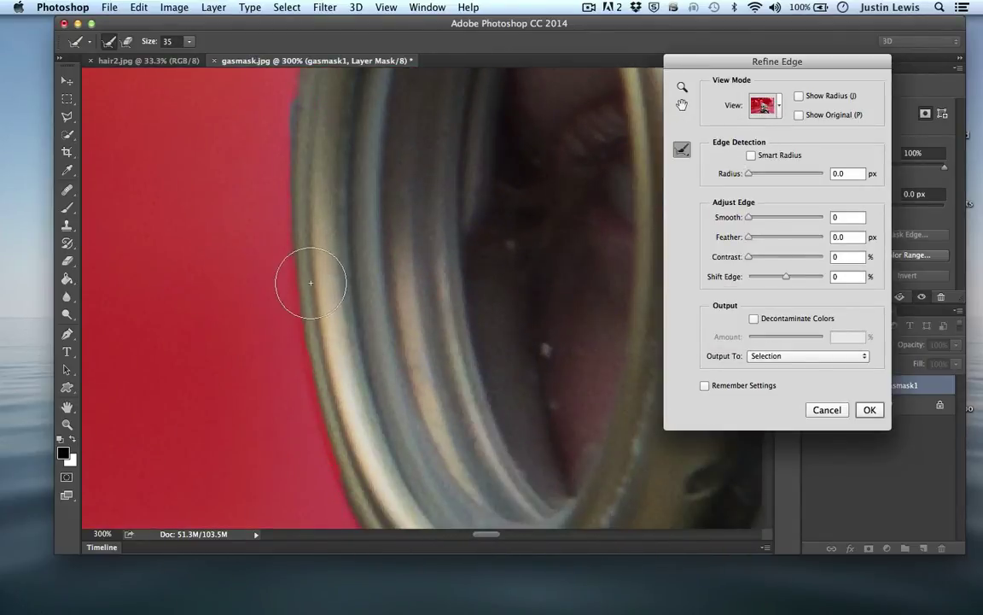
pyautogui.scroll(-1, 312, 284)
pyautogui.press('[')
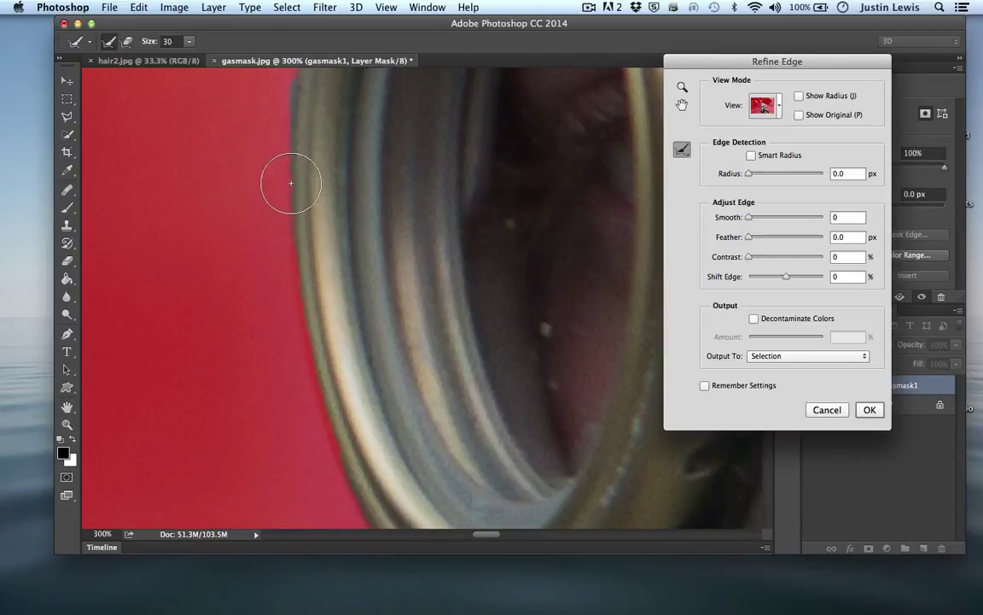
pyautogui.press('[')
pyautogui.click(683, 152)
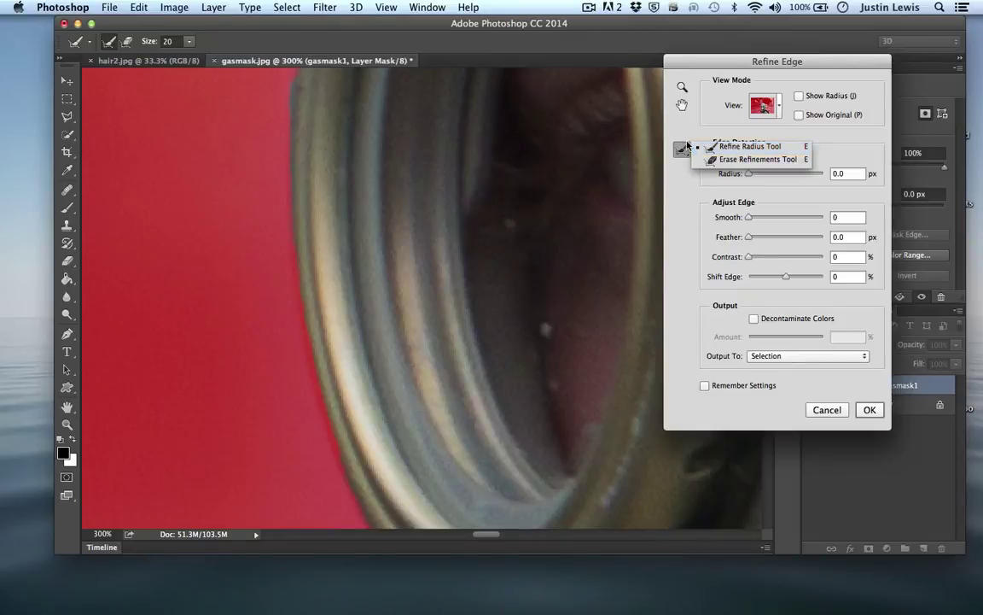
pyautogui.click(683, 137)
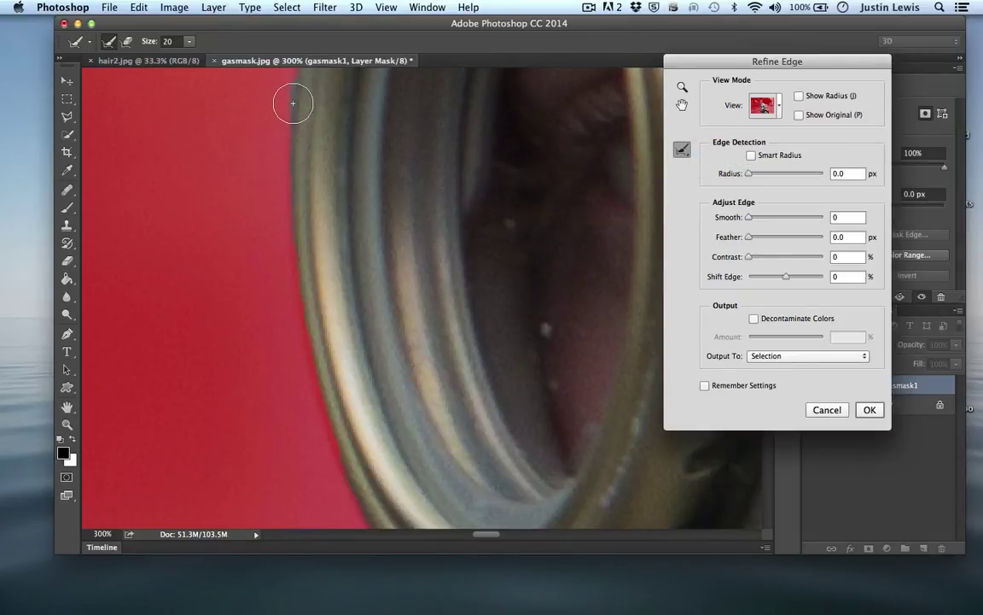
pyautogui.moveTo(292, 104)
pyautogui.mouseDown()
pyautogui.moveTo(298, 295)
pyautogui.moveTo(316, 392)
pyautogui.moveTo(369, 512)
pyautogui.mouseUp()
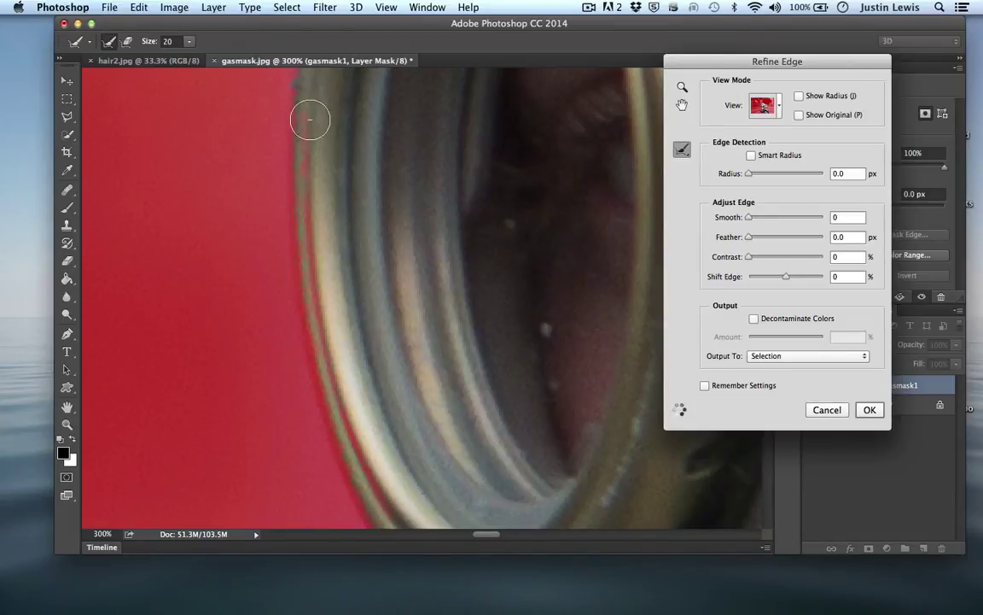
pyautogui.moveTo(310, 119)
pyautogui.mouseDown()
pyautogui.moveTo(339, 364)
pyautogui.moveTo(401, 509)
pyautogui.moveTo(376, 453)
pyautogui.mouseUp()
pyautogui.moveTo(337, 339)
pyautogui.mouseDown()
pyautogui.moveTo(329, 142)
pyautogui.moveTo(346, 257)
pyautogui.mouseUp()
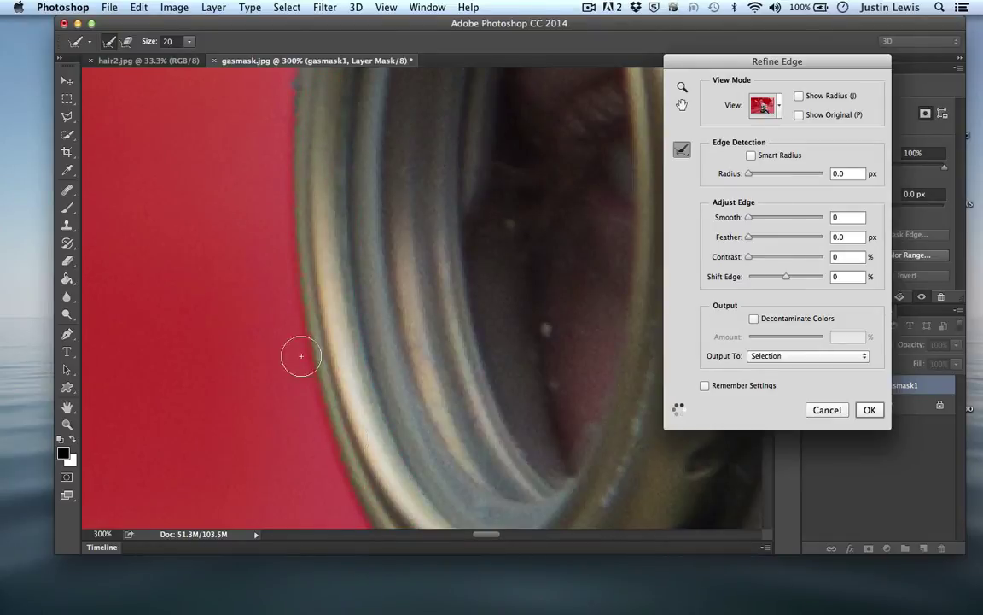
# Refine the back edge of the mask's hood beside the dark dent with the size 20 Refine Radius brush.
pyautogui.press('super+minus')
pyautogui.press('super+minus')
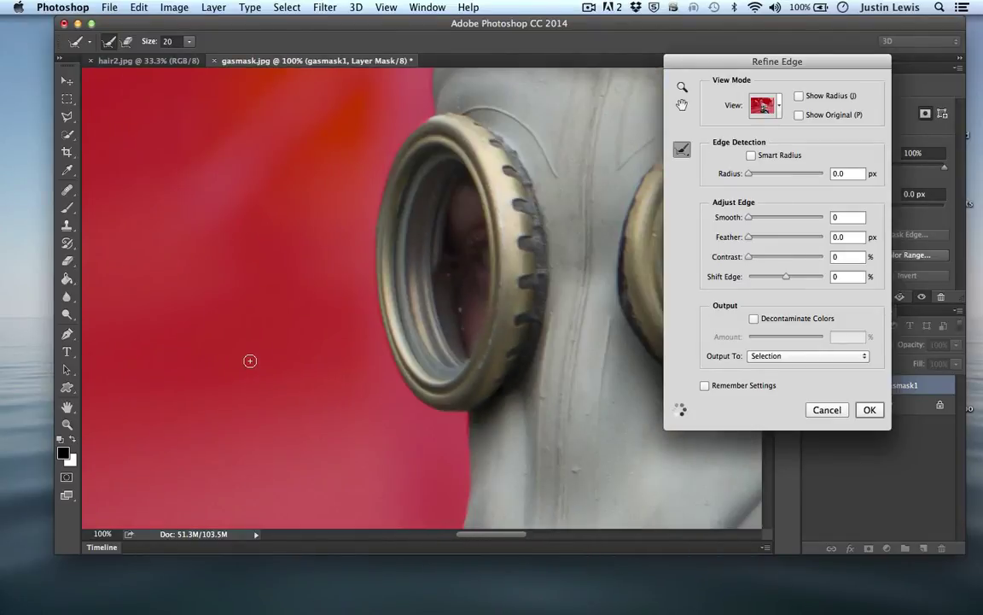
pyautogui.press('super+minus')
pyautogui.press('super+minus')
pyautogui.press('super+minus')
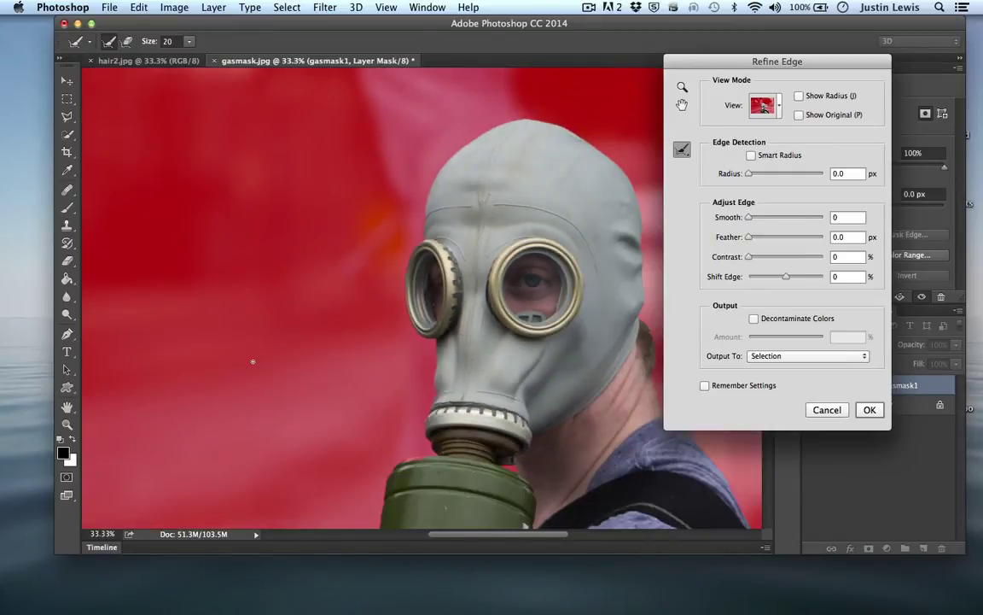
pyautogui.press('super+plus')
pyautogui.hscroll(10, 255, 365)
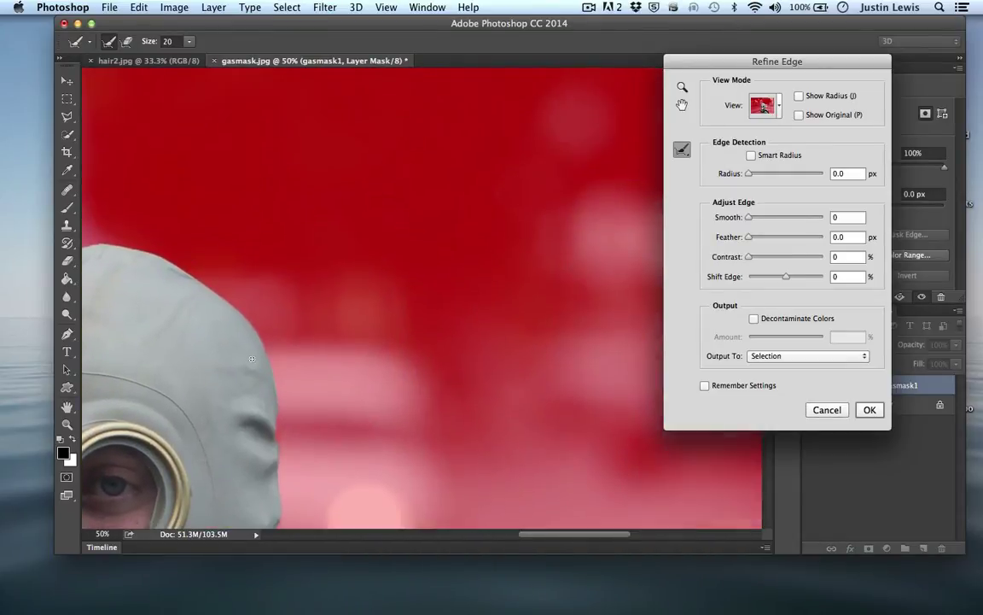
pyautogui.hscroll(-5, 252, 362)
pyautogui.press('super+plus')
pyautogui.press('super+plus')
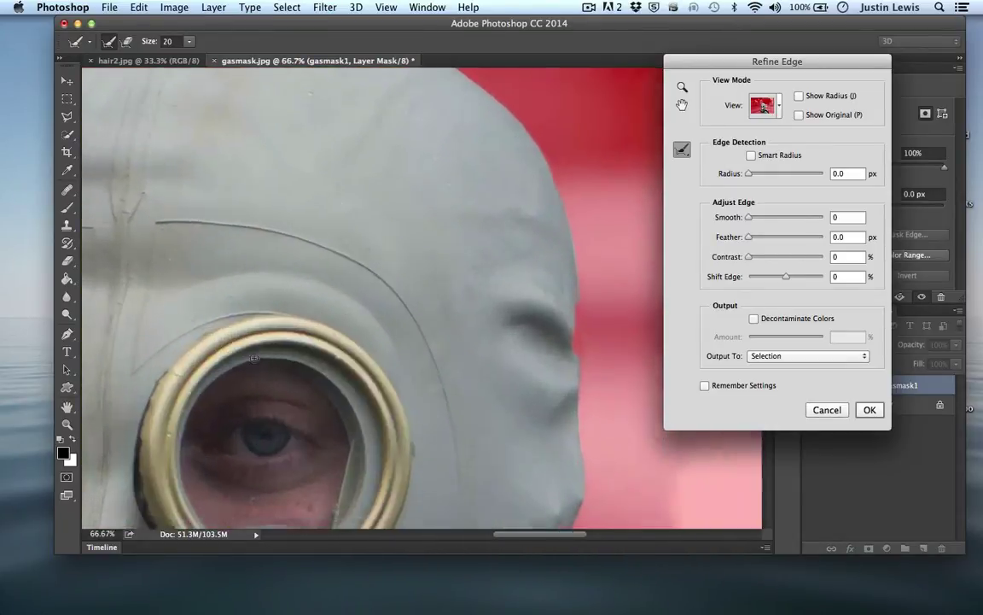
pyautogui.press('super+plus')
pyautogui.hscroll(10, 253, 362)
pyautogui.hscroll(-3, 253, 359)
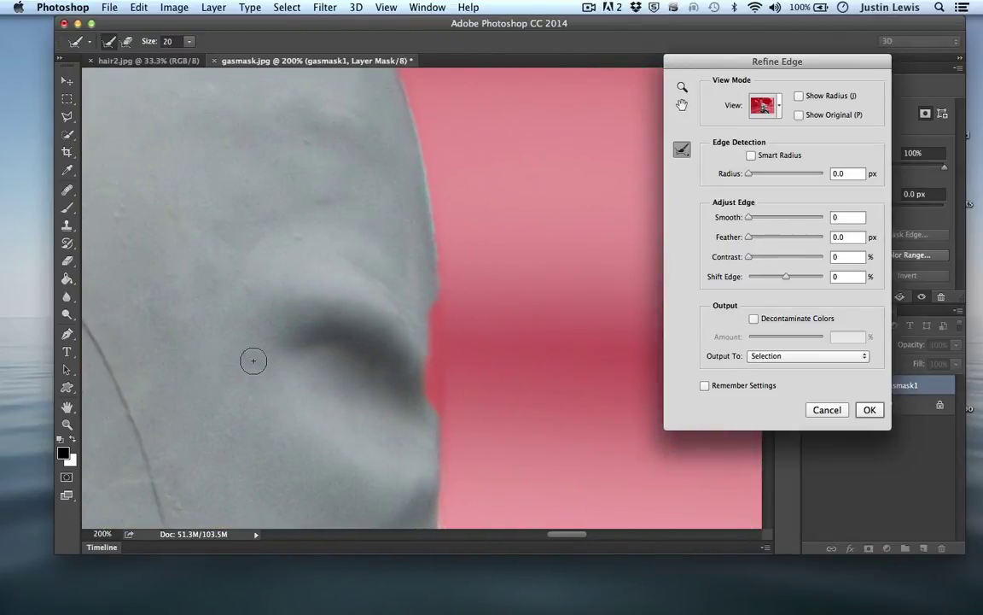
pyautogui.moveTo(474, 295)
pyautogui.mouseDown()
pyautogui.moveTo(468, 183)
pyautogui.moveTo(491, 400)
pyautogui.moveTo(483, 526)
pyautogui.moveTo(489, 270)
pyautogui.moveTo(453, 85)
pyautogui.mouseUp()
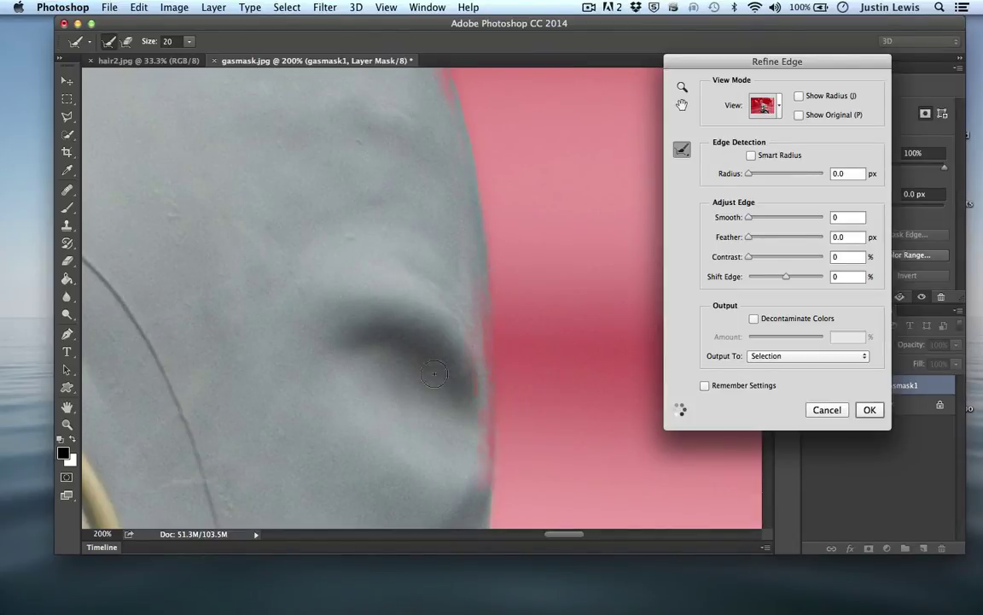
# Refine the back edge of the mask's hood at the dark dent and along the curve above it with the Refine Radius brush.
pyautogui.moveTo(437, 258)
pyautogui.mouseDown()
pyautogui.moveTo(465, 354)
pyautogui.moveTo(472, 426)
pyautogui.moveTo(477, 304)
pyautogui.moveTo(470, 496)
pyautogui.mouseUp()
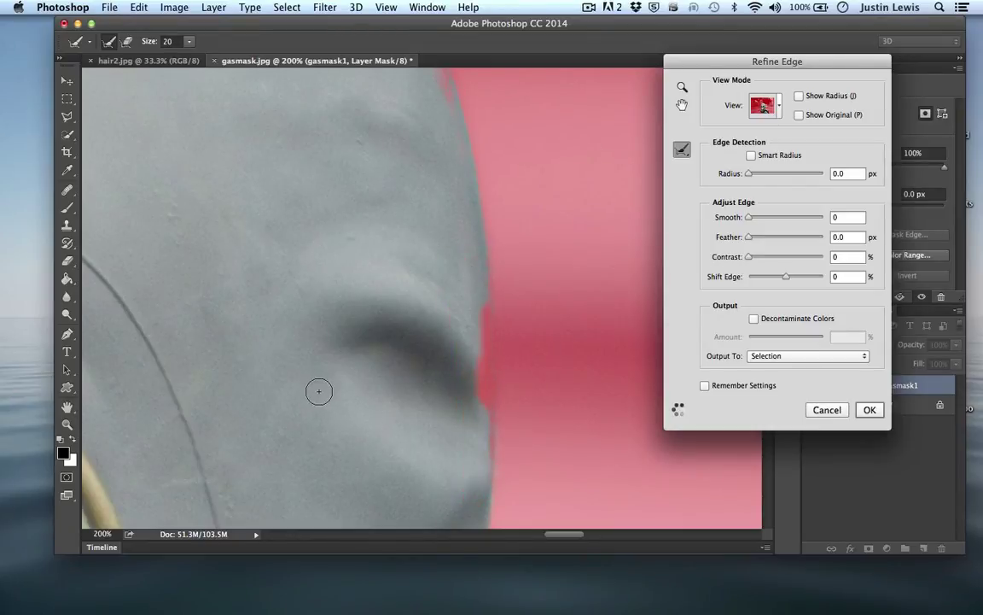
pyautogui.scroll(5, 318, 391)
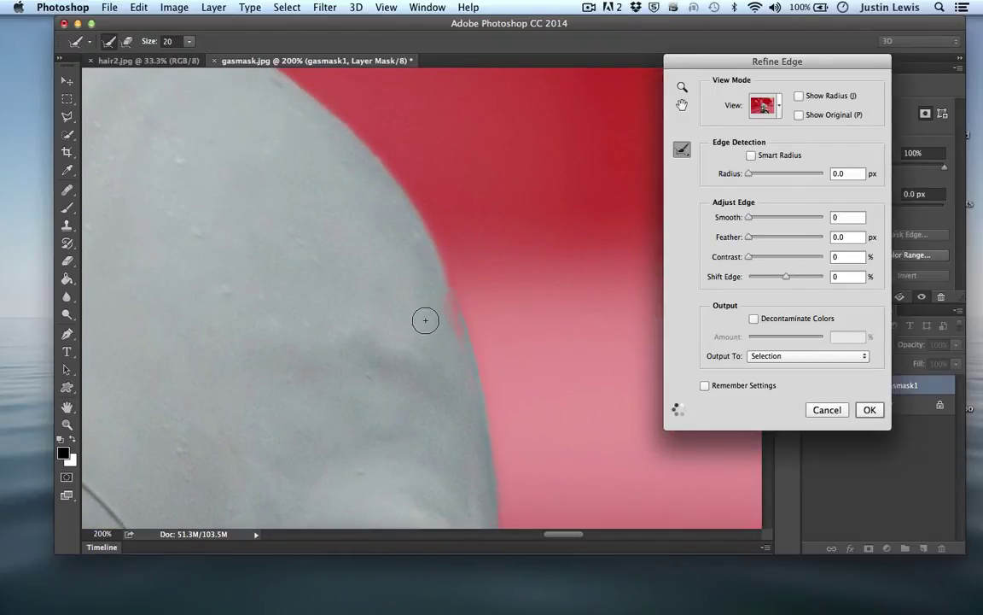
pyautogui.moveTo(425, 320)
pyautogui.mouseDown()
pyautogui.moveTo(443, 324)
pyautogui.moveTo(401, 212)
pyautogui.moveTo(454, 336)
pyautogui.mouseUp()
pyautogui.press('alt')
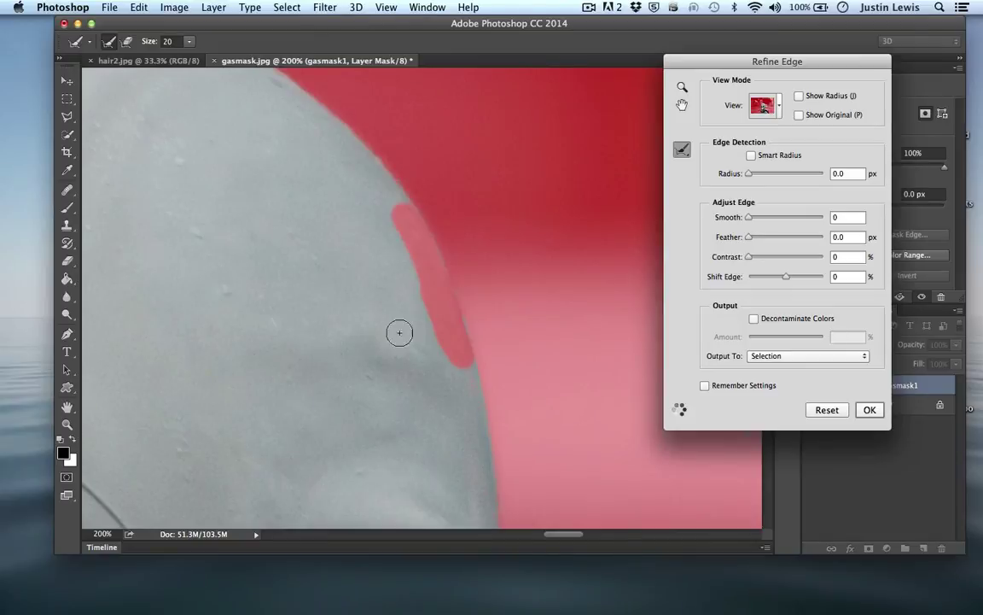
# Refine the edge of the brown hair behind the mask with the size 20 Refine Radius brush, following its wisps down to the neck.
pyautogui.press('super+0')
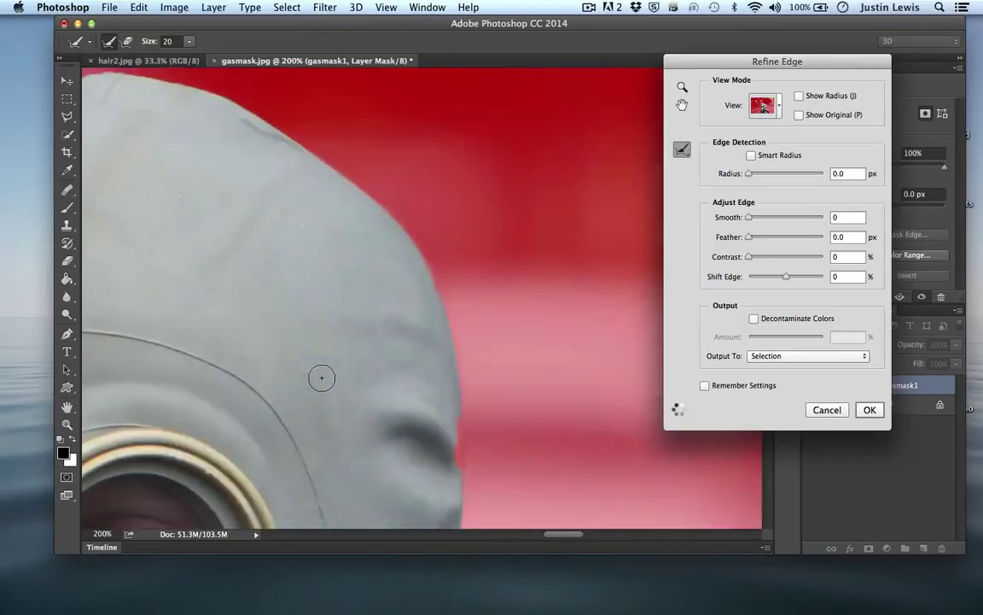
pyautogui.press('super+equal')
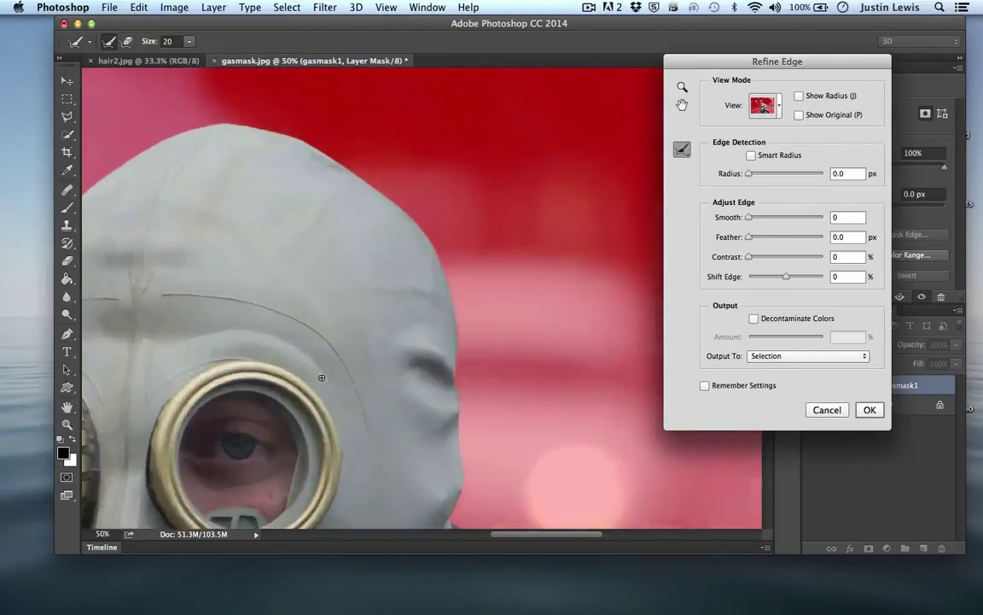
pyautogui.scroll(-1, 362, 430)
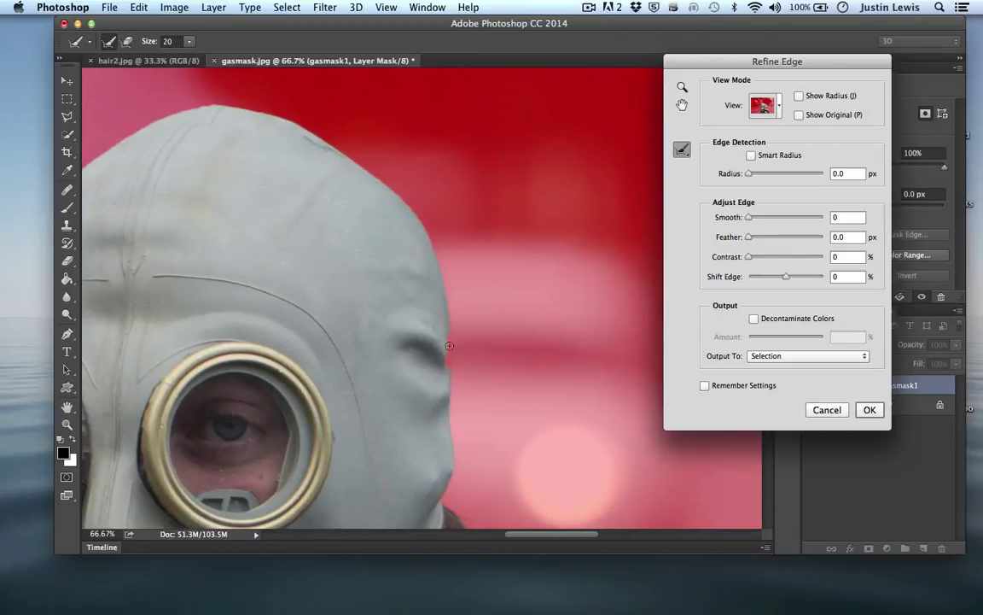
pyautogui.scroll(-5, 394, 467)
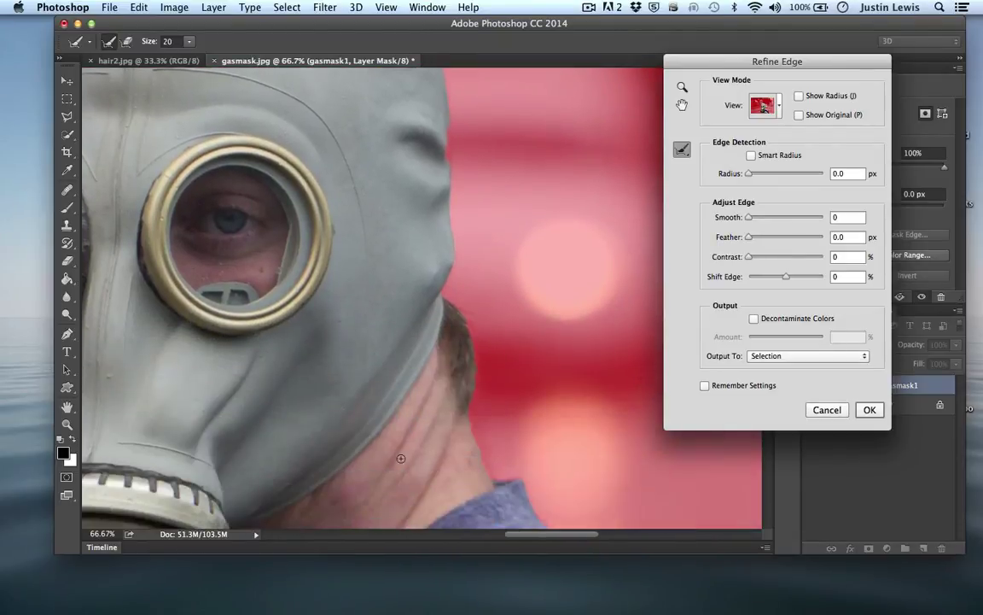
pyautogui.press('super+equal')
pyautogui.press('super+equal')
pyautogui.press('super+equal')
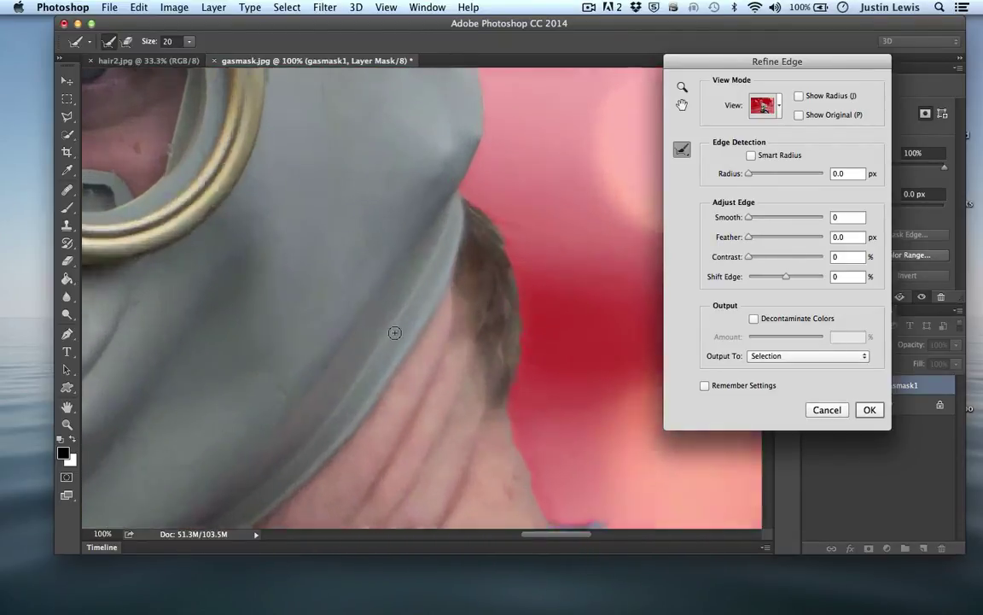
pyautogui.hscroll(-2, 393, 334)
pyautogui.scroll(-2, 392, 334)
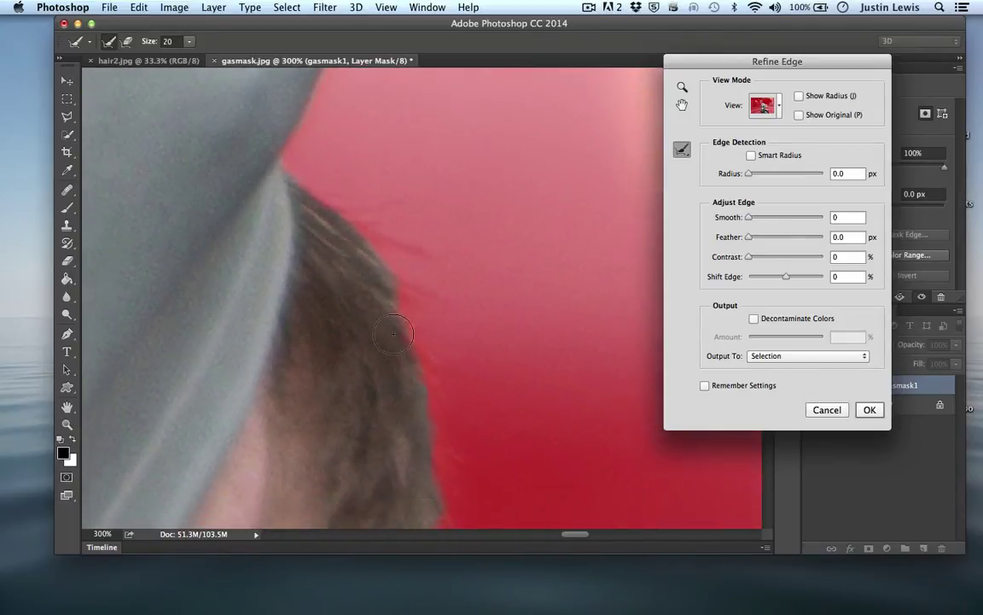
pyautogui.hscroll(1, 386, 293)
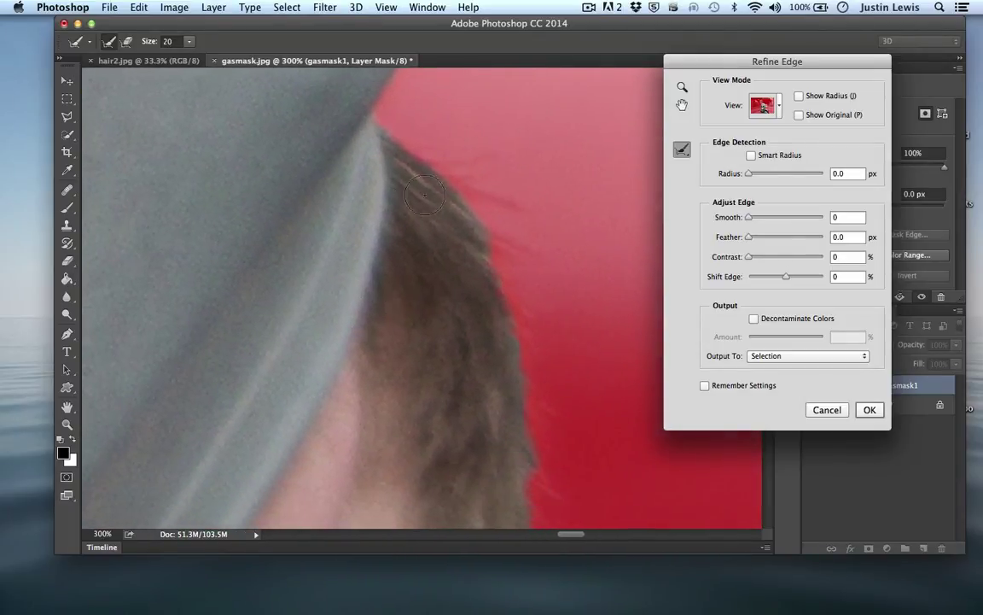
pyautogui.moveTo(416, 173)
pyautogui.mouseDown()
pyautogui.moveTo(448, 183)
pyautogui.moveTo(503, 283)
pyautogui.moveTo(495, 304)
pyautogui.moveTo(519, 376)
pyautogui.moveTo(527, 515)
pyautogui.mouseUp()
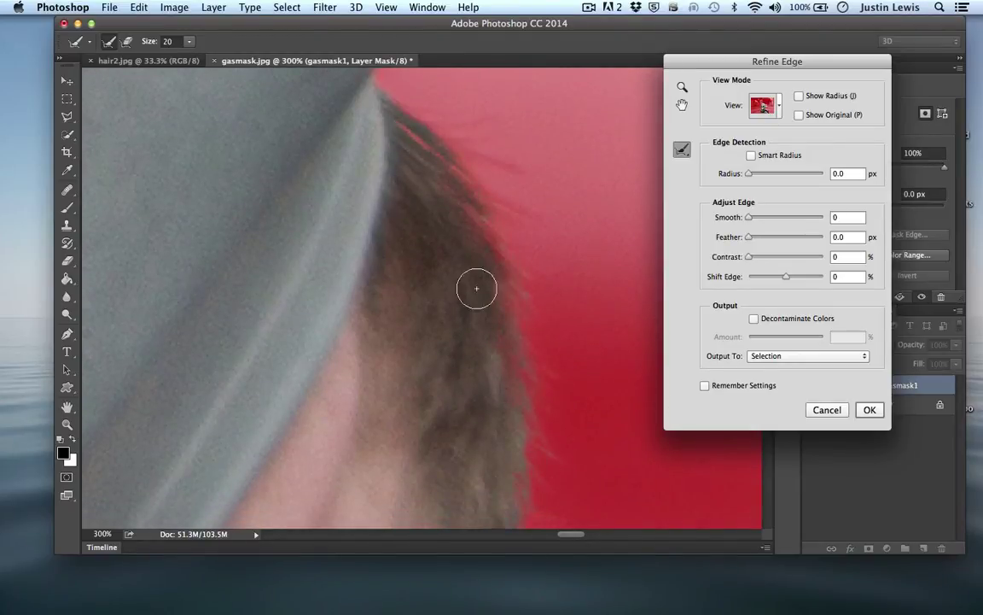
pyautogui.scroll(-3, 475, 478)
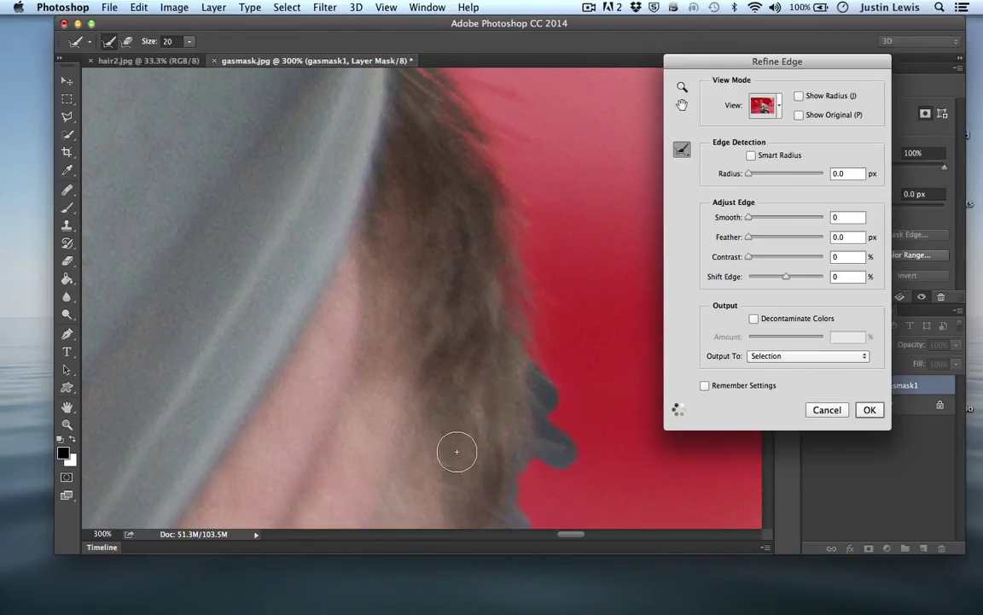
# Refine the edge of the bare neck from below the hair down to the shirt collar with the Refine Radius brush.
pyautogui.scroll(-5, 418, 421)
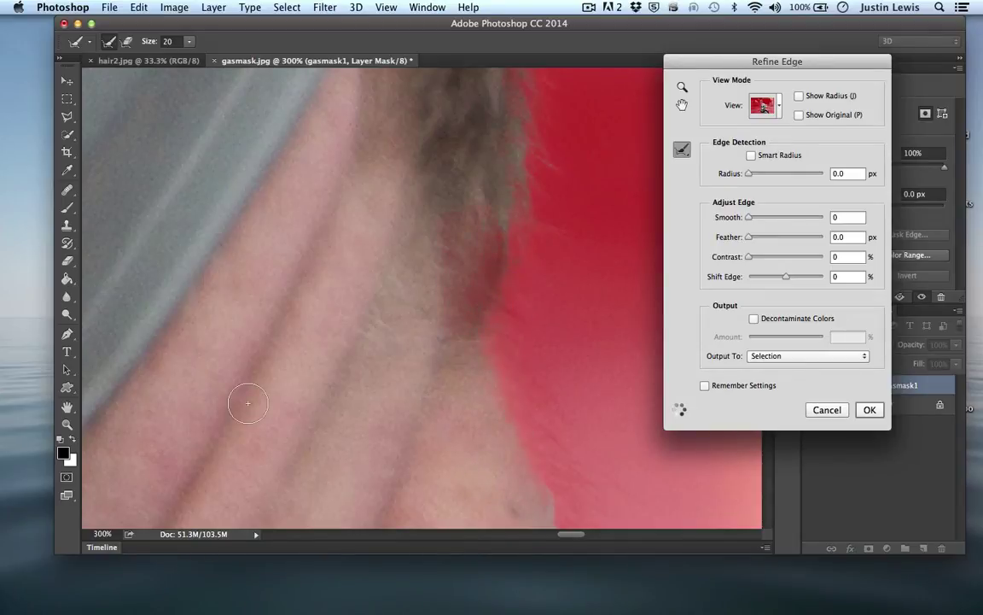
pyautogui.scroll(-5, 247, 403)
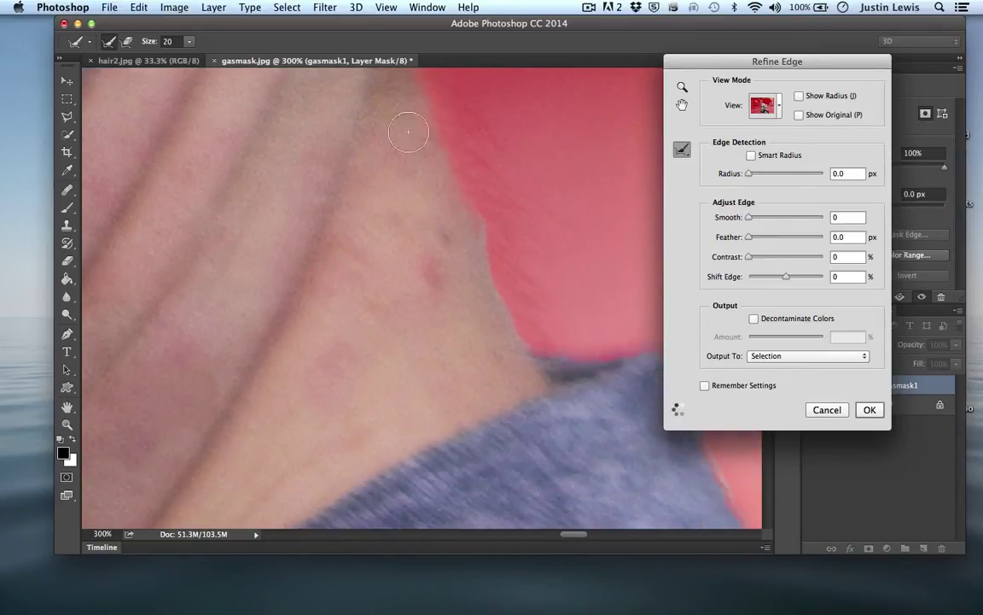
pyautogui.moveTo(408, 132)
pyautogui.mouseDown()
pyautogui.moveTo(430, 147)
pyautogui.moveTo(527, 374)
pyautogui.mouseUp()
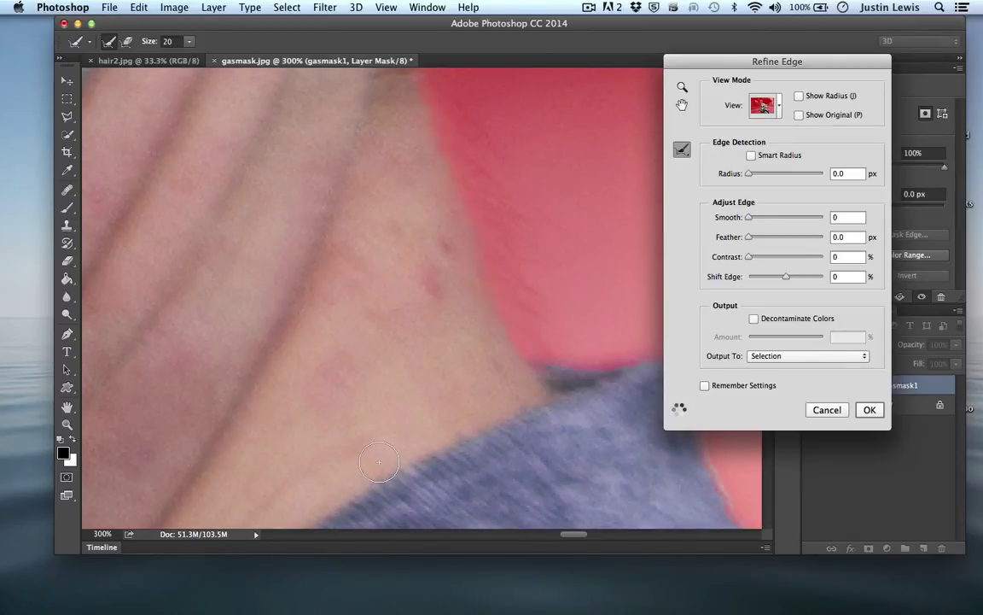
# Refine the edge of the blue shirt collar, from its upper corner down towards the shoulder, with the Refine Radius brush.
pyautogui.scroll(-5, 379, 462)
pyautogui.hscroll(2, 379, 462)
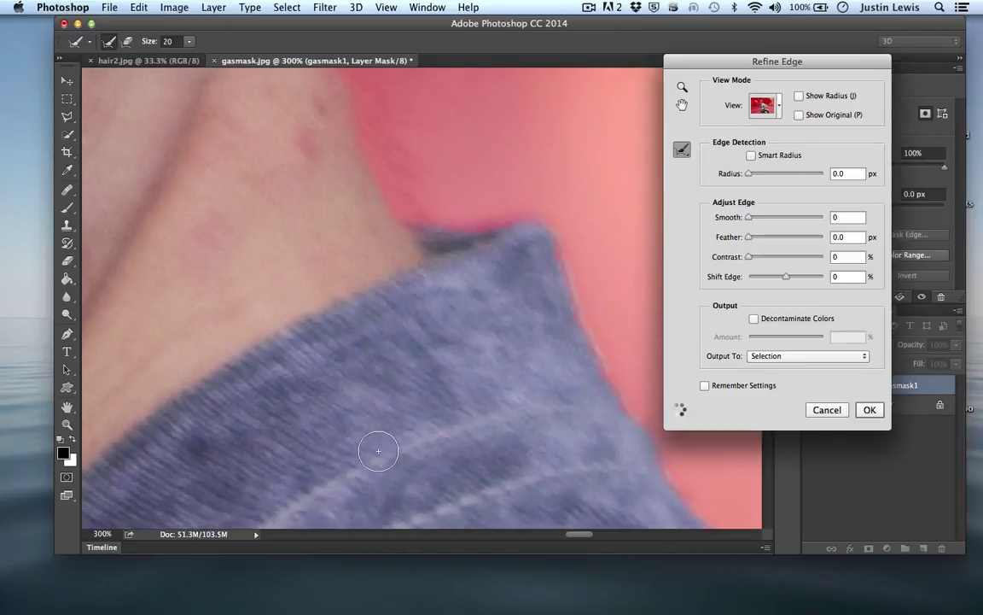
pyautogui.scroll(-3, 379, 451)
pyautogui.hscroll(3, 488, 184)
pyautogui.moveTo(307, 134)
pyautogui.mouseDown()
pyautogui.moveTo(384, 144)
pyautogui.moveTo(611, 498)
pyautogui.mouseUp()
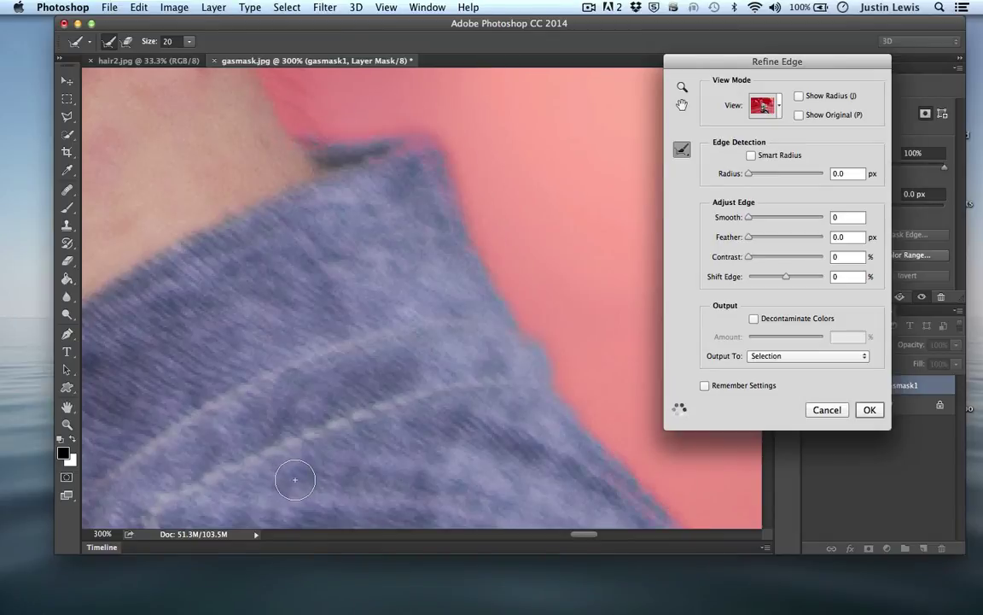
# Refine the edges of the small gap between the green filter canister, its threaded connector and the neck with the size 20 Refine Radius brush.
pyautogui.scroll(-10, 294, 478)
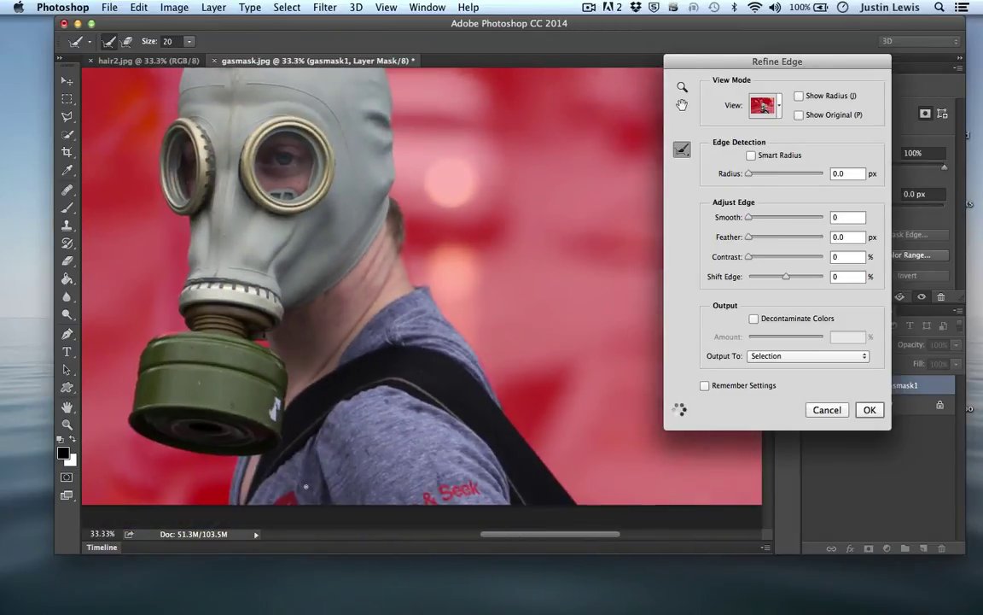
pyautogui.scroll(2, 306, 491)
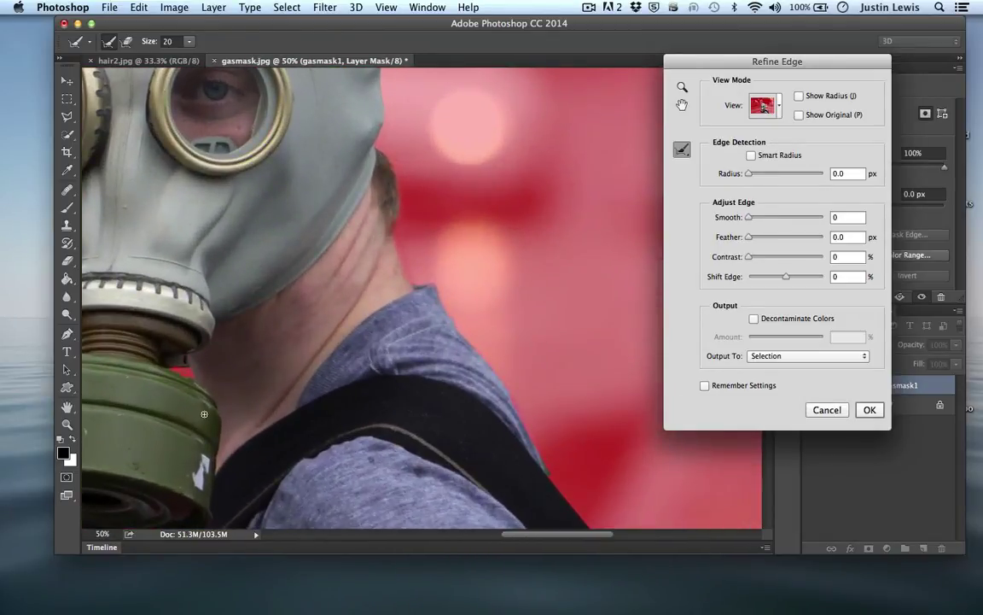
pyautogui.scroll(-5, 234, 426)
pyautogui.hscroll(-5, 234, 426)
pyautogui.scroll(2, 260, 446)
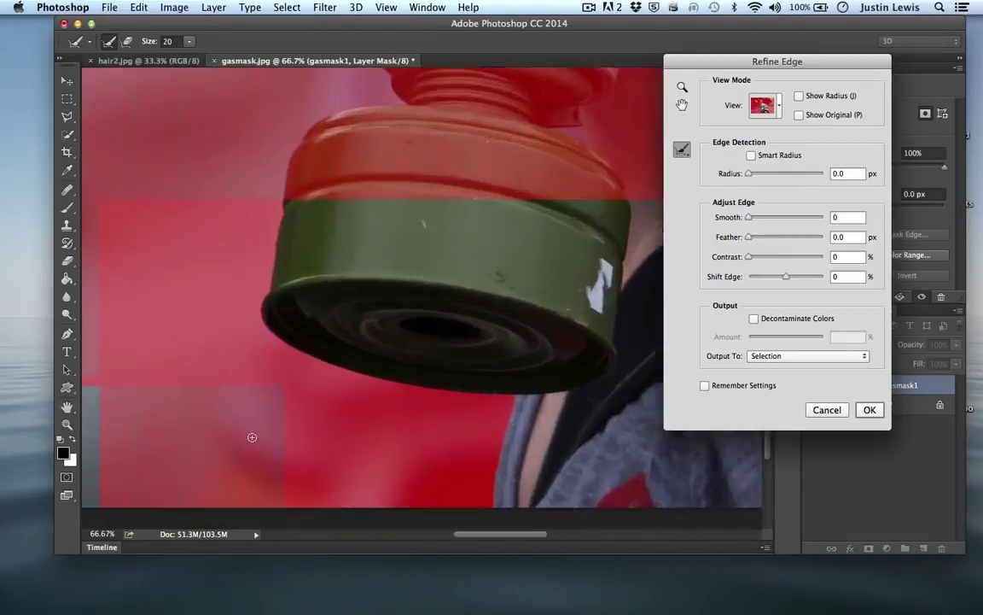
pyautogui.hscroll(3, 261, 446)
pyautogui.scroll(6, 265, 450)
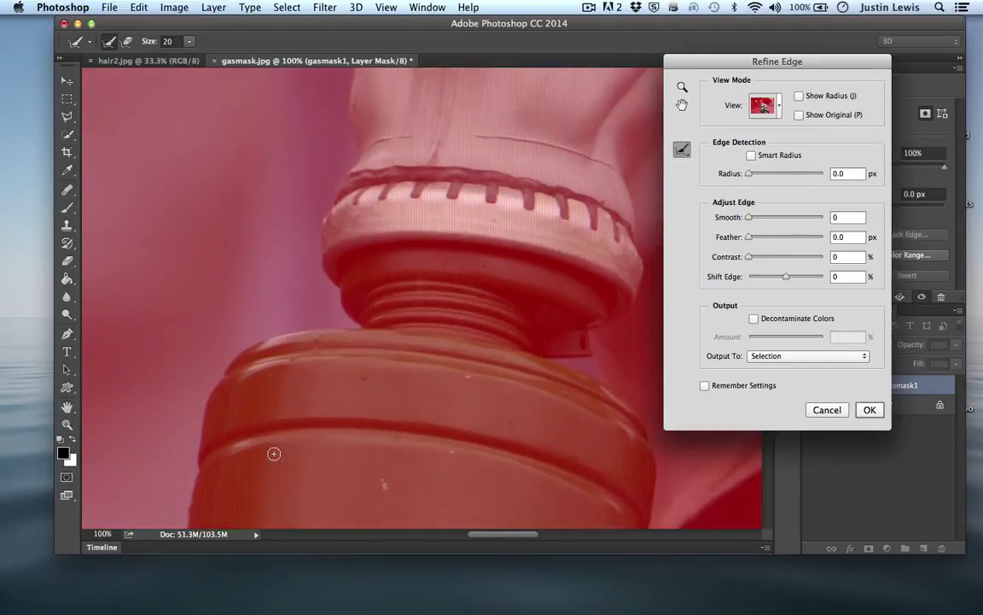
pyautogui.scroll(-3, 274, 454)
pyautogui.hscroll(2, 274, 454)
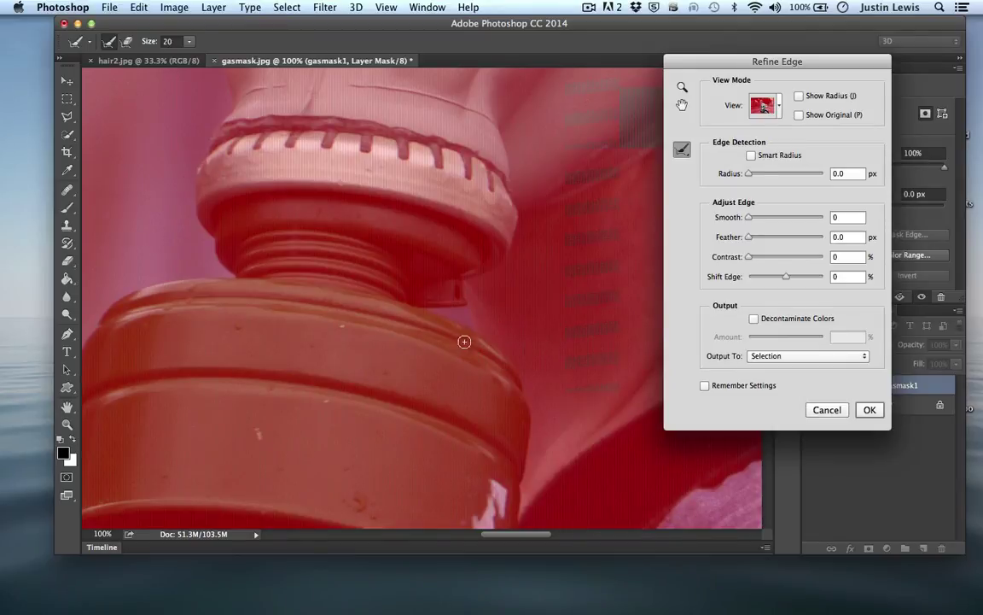
pyautogui.scroll(2, 464, 342)
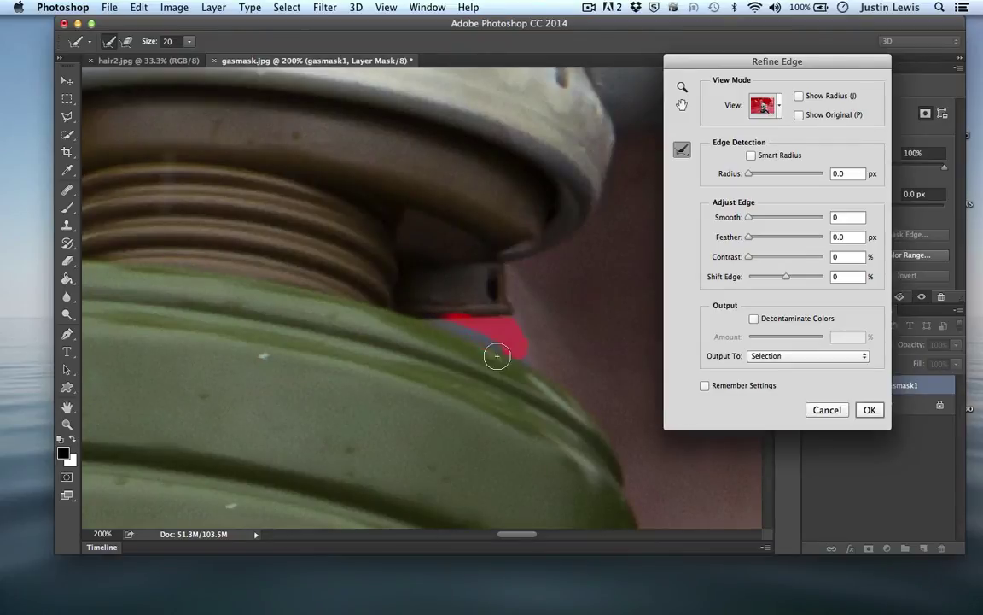
pyautogui.moveTo(500, 305)
pyautogui.mouseDown()
pyautogui.moveTo(430, 309)
pyautogui.moveTo(420, 340)
pyautogui.mouseUp()
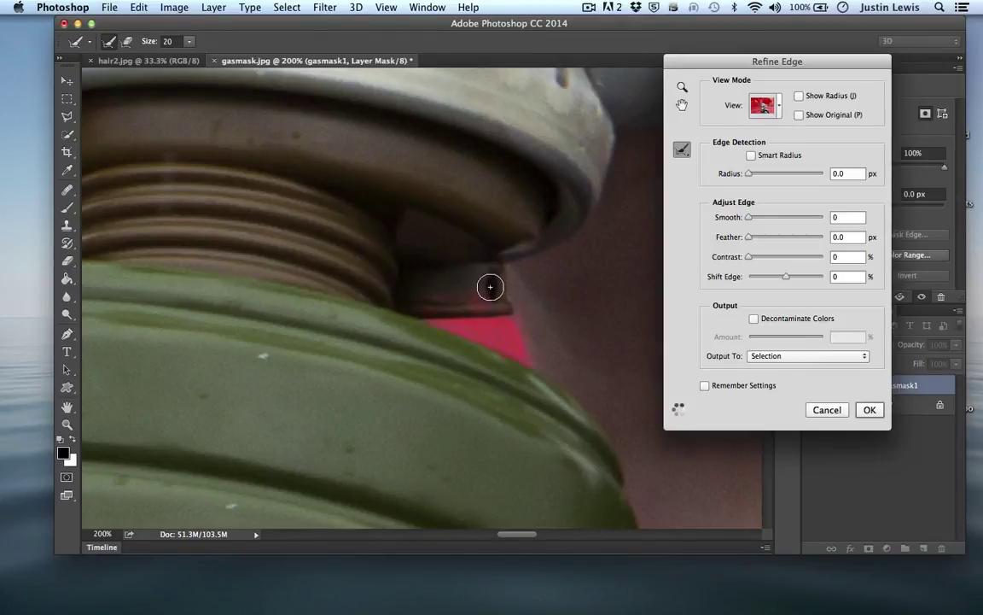
pyautogui.moveTo(490, 285)
pyautogui.mouseDown()
pyautogui.moveTo(424, 301)
pyautogui.moveTo(528, 297)
pyautogui.moveTo(572, 408)
pyautogui.moveTo(415, 336)
pyautogui.moveTo(465, 375)
pyautogui.mouseUp()
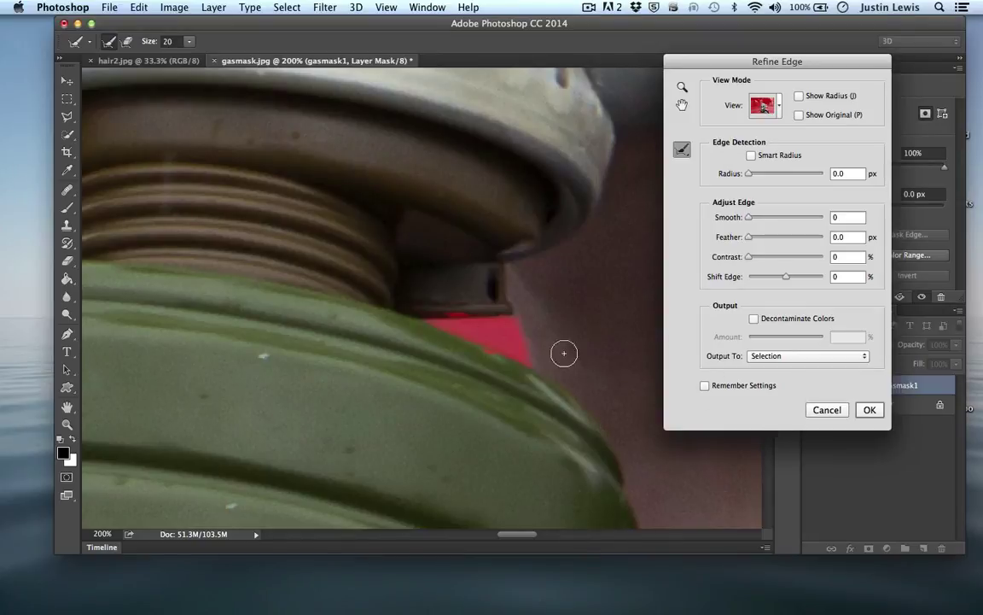
# Output the refined selection to New Layer with Layer Mask and apply Refine Edge.
pyautogui.click(774, 358)
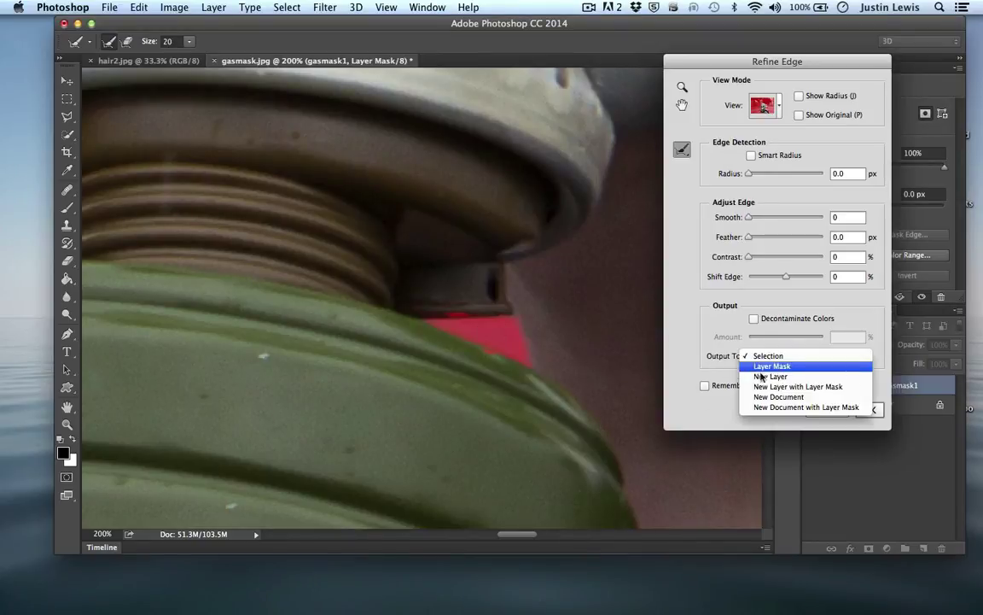
pyautogui.click(818, 389)
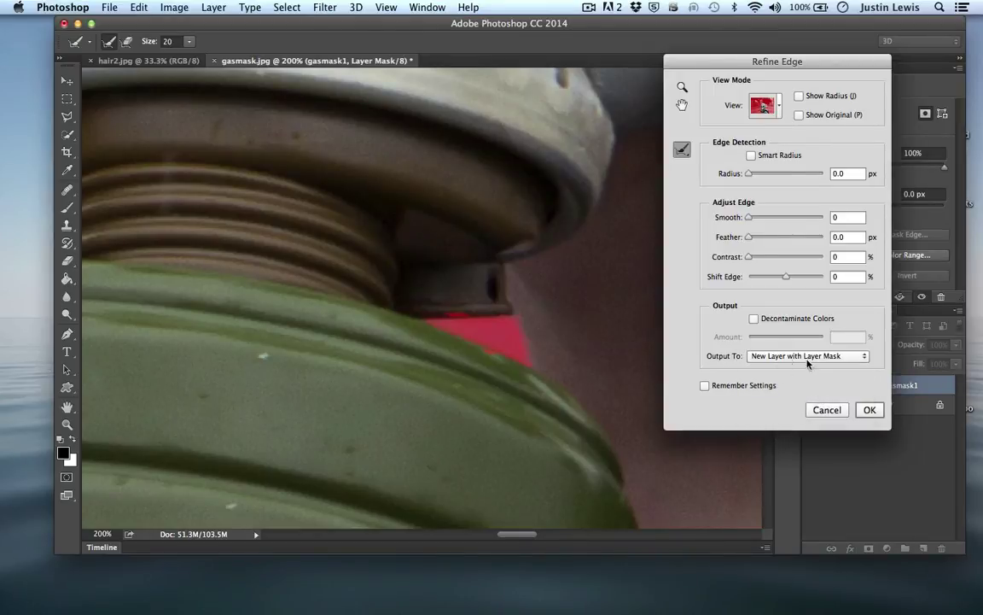
pyautogui.click(867, 409)
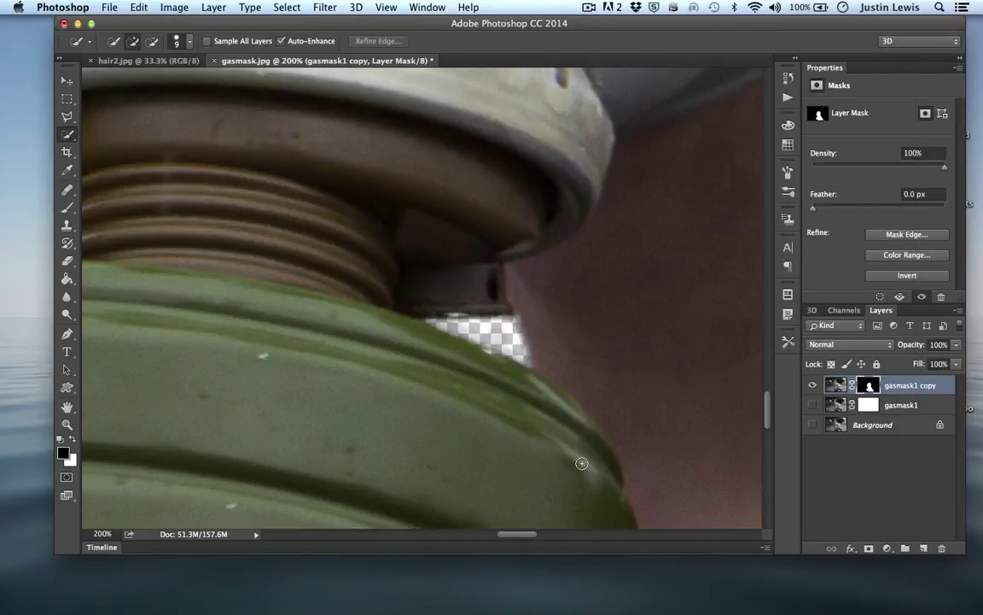
# Invert the gasmask1 copy layer mask back and forth to compare the cut-out figure with its background, ending on the figure.
pyautogui.press('super+0')
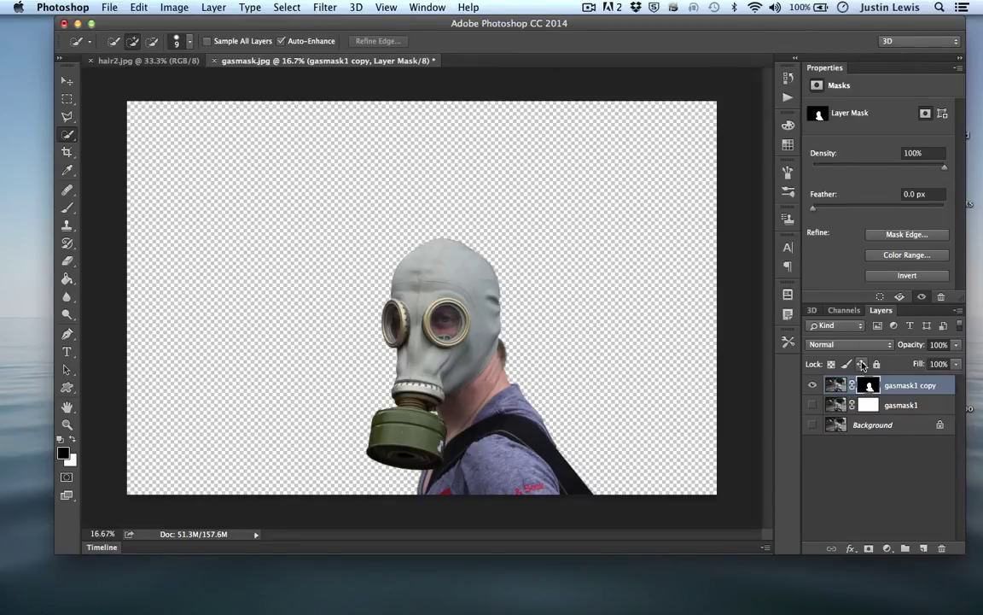
pyautogui.press('super+i')
pyautogui.press('super+i')
pyautogui.press('super+i')
pyautogui.press('super+i')
pyautogui.press('super+i')
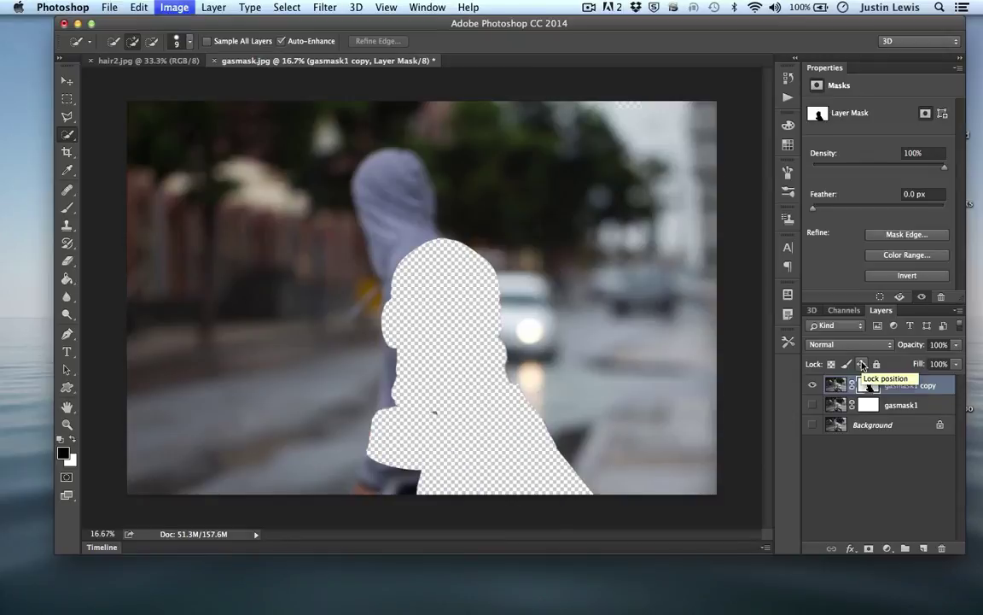
pyautogui.press('super+i')
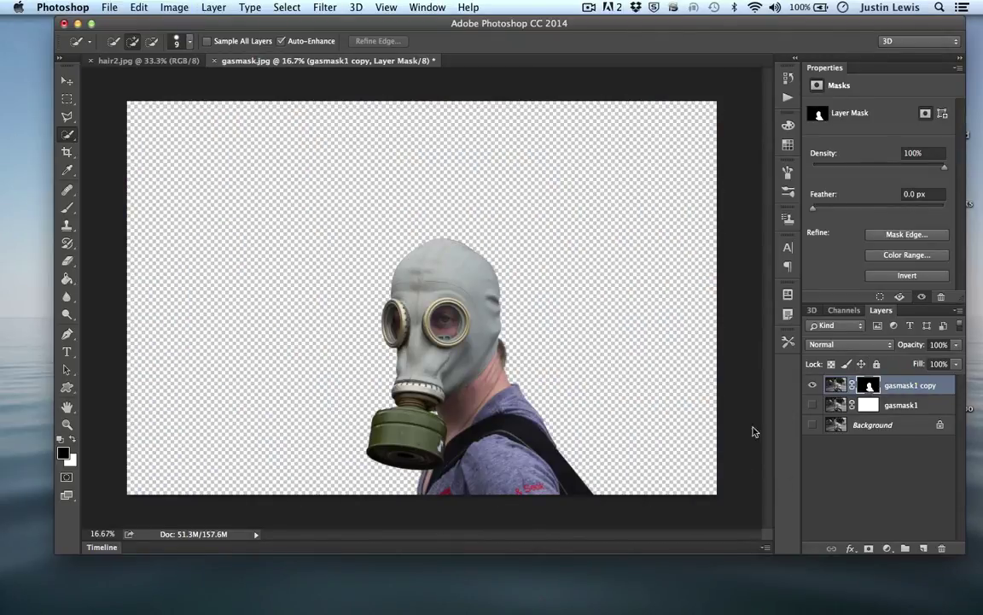
# Set up the Brush at 9 px with 100% hardness and a white foreground for touching up the gasmask1 copy layer mask.
pyautogui.click(68, 207)
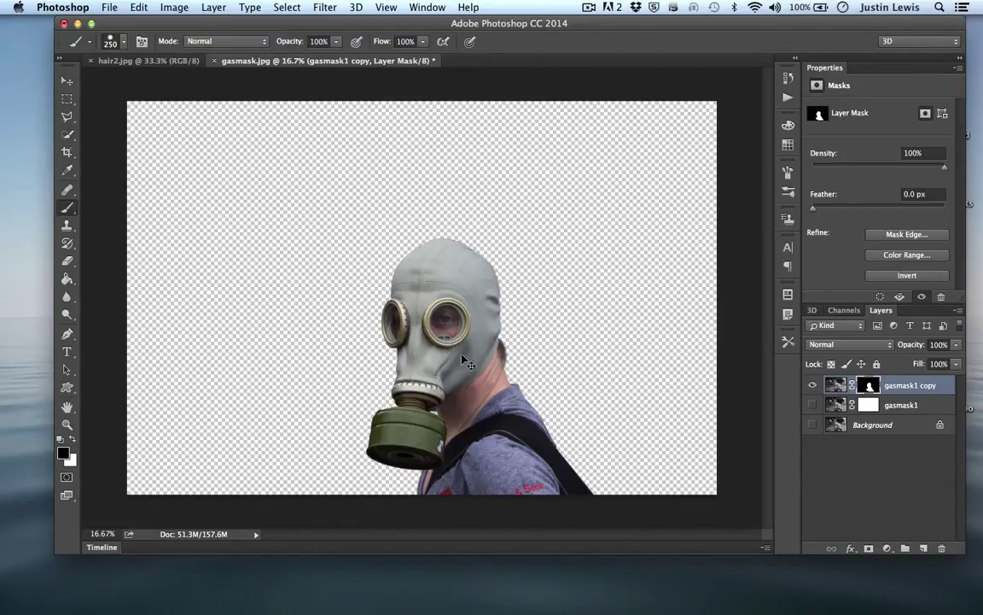
pyautogui.press('super+equal')
pyautogui.press('super+equal')
pyautogui.press('super+equal')
pyautogui.press('super+equal')
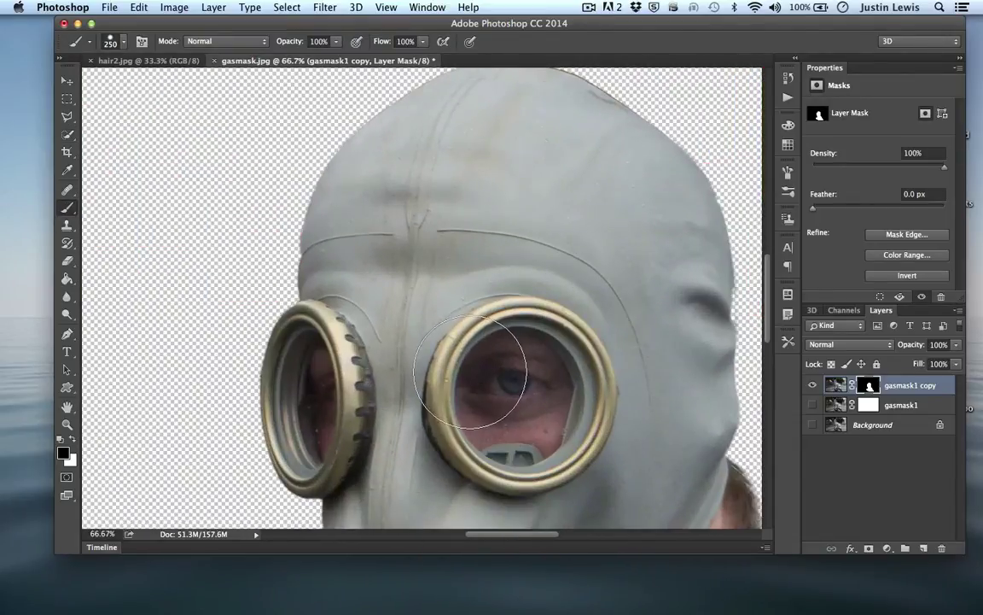
pyautogui.press('super+equal')
pyautogui.press('super+equal')
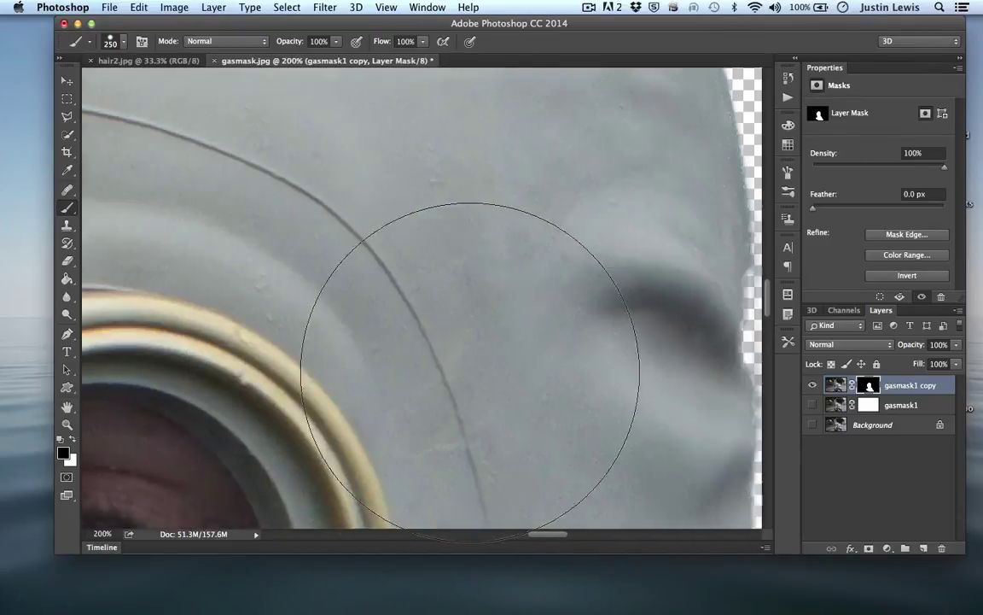
pyautogui.hscroll(5, 469, 369)
pyautogui.press('[')
pyautogui.press('[')
pyautogui.press('[')
pyautogui.press('[')
pyautogui.press('[')
pyautogui.press('[')
pyautogui.press('[')
pyautogui.press('[')
pyautogui.press('[')
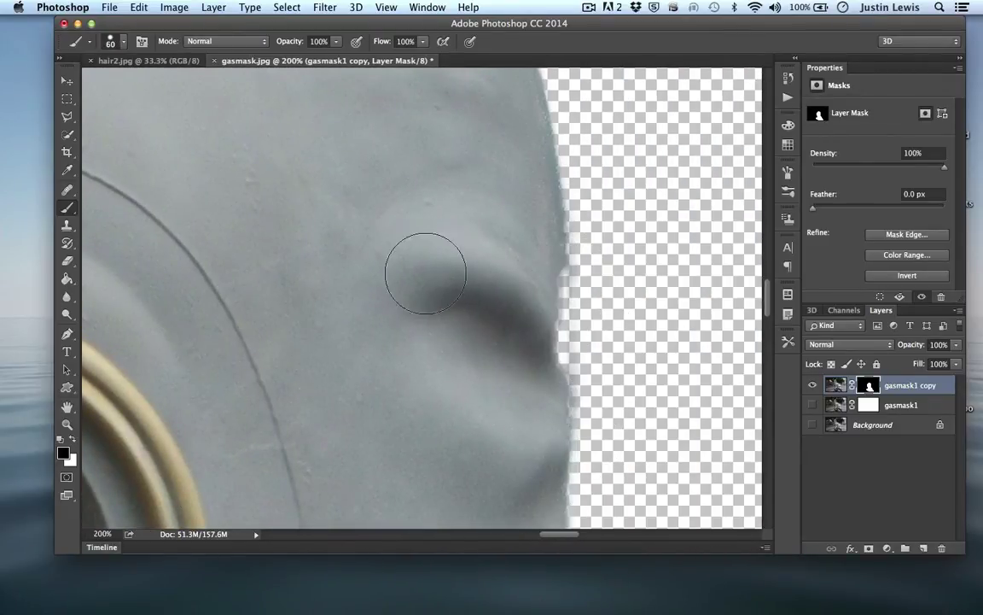
pyautogui.press('[')
pyautogui.press('[')
pyautogui.press('[')
pyautogui.press(']')
pyautogui.press(']')
pyautogui.press(']')
pyautogui.press(']')
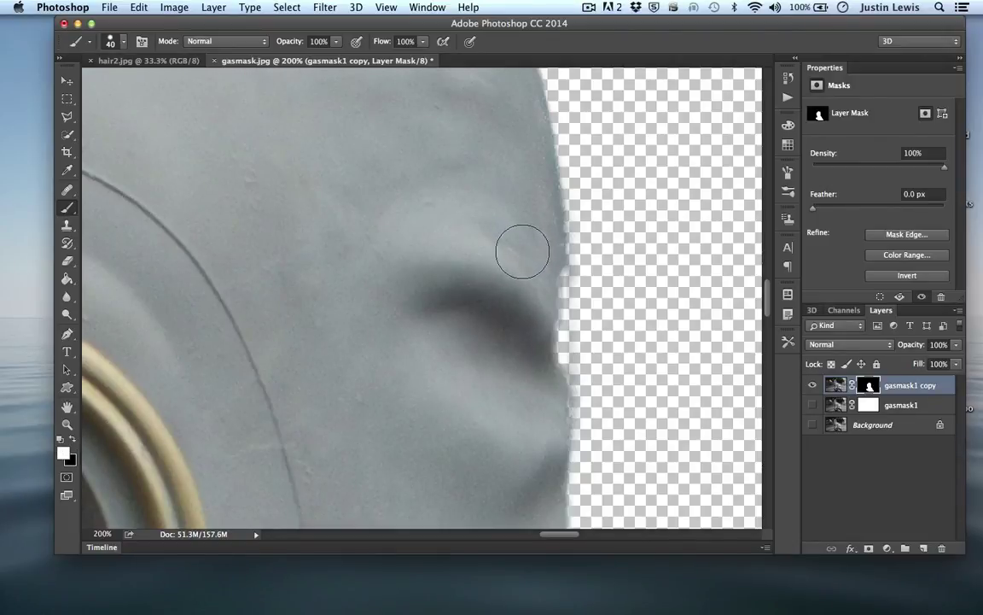
pyautogui.press('[')
pyautogui.press('[')
pyautogui.press('[')
pyautogui.rightClick(558, 176)
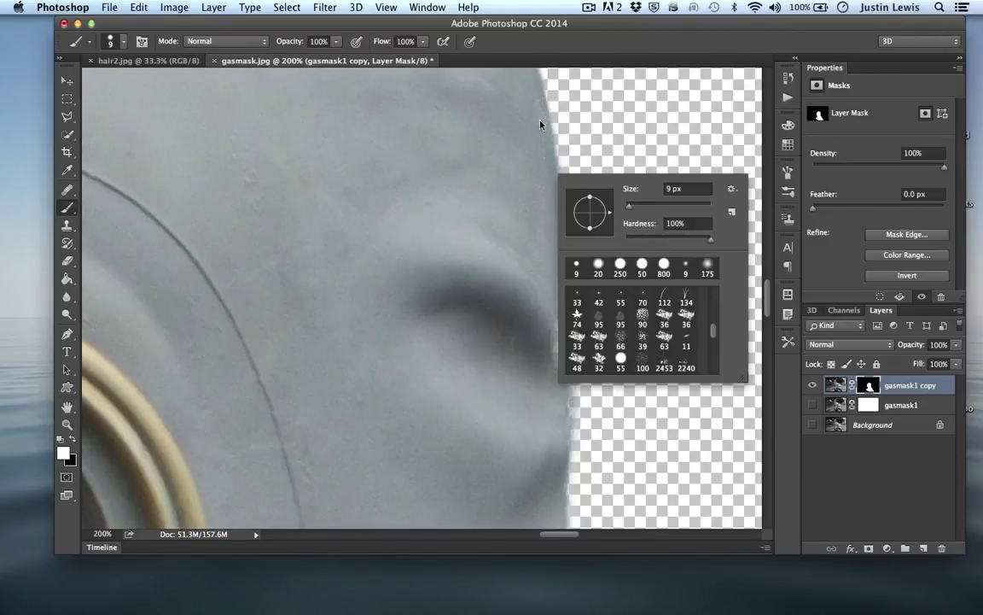
pyautogui.click(528, 148)
# Paint white on the layer mask to restore the hood's rear edge beside the dark crease, and trim the excess background with black.
pyautogui.moveTo(557, 302)
pyautogui.mouseDown()
pyautogui.moveTo(561, 252)
pyautogui.moveTo(560, 436)
pyautogui.moveTo(573, 300)
pyautogui.moveTo(553, 192)
pyautogui.moveTo(571, 317)
pyautogui.moveTo(561, 444)
pyautogui.moveTo(577, 332)
pyautogui.moveTo(558, 172)
pyautogui.mouseUp()
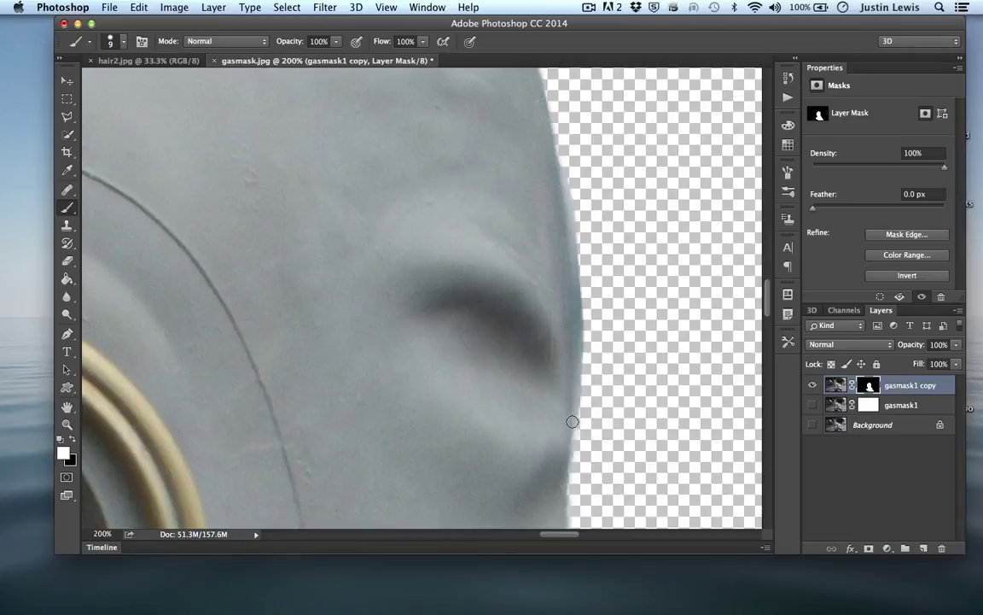
pyautogui.moveTo(572, 421)
pyautogui.mouseDown()
pyautogui.moveTo(585, 264)
pyautogui.moveTo(560, 181)
pyautogui.moveTo(581, 314)
pyautogui.mouseUp()
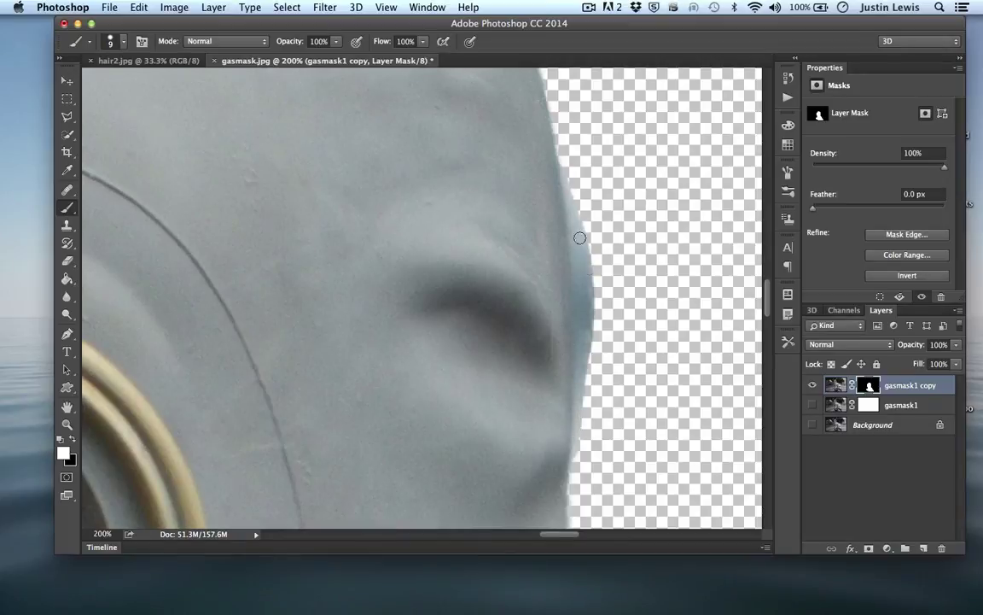
pyautogui.click(71, 440)
pyautogui.moveTo(560, 148)
pyautogui.mouseDown()
pyautogui.moveTo(582, 342)
pyautogui.moveTo(580, 479)
pyautogui.mouseUp()
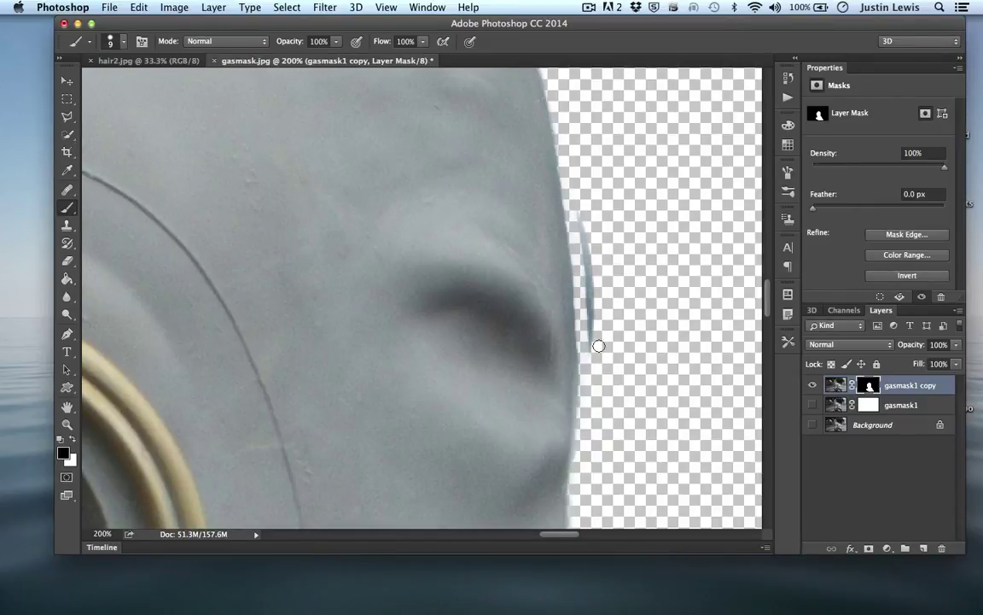
pyautogui.moveTo(594, 343); pyautogui.dragTo(589, 260)
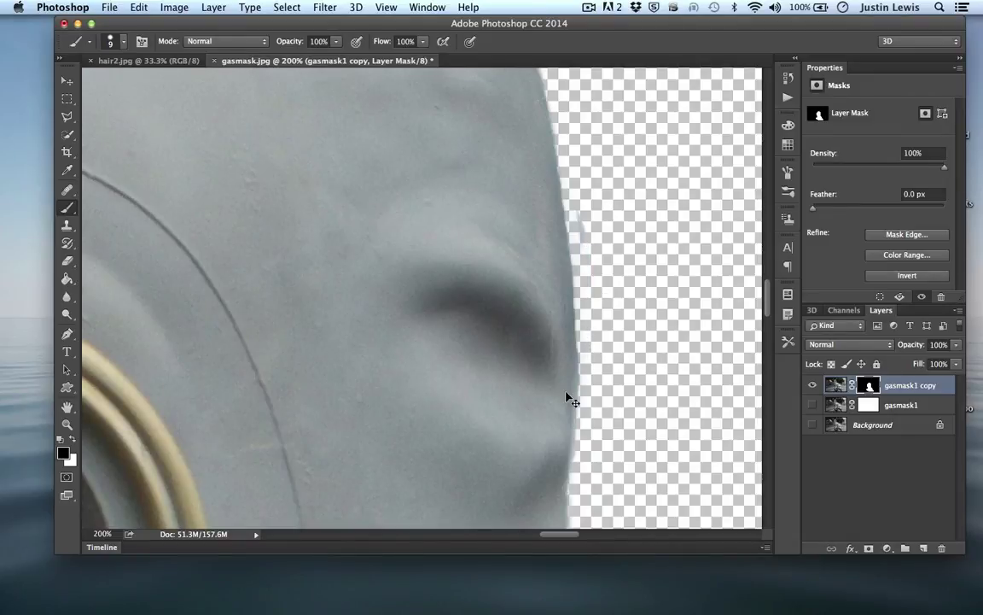
# Paint black on the layer mask along the crown of the hood to hide the orange-brown fringe.
pyautogui.press('super+minus')
pyautogui.press('super+minus')
pyautogui.press('super+minus')
pyautogui.press('super+minus')
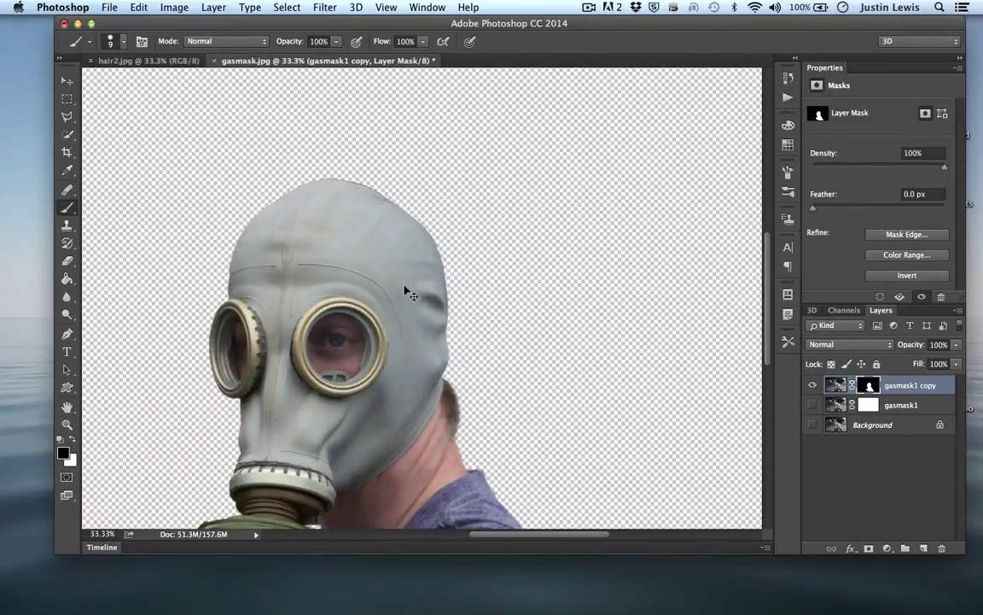
pyautogui.press('super+plus')
pyautogui.press('super+plus')
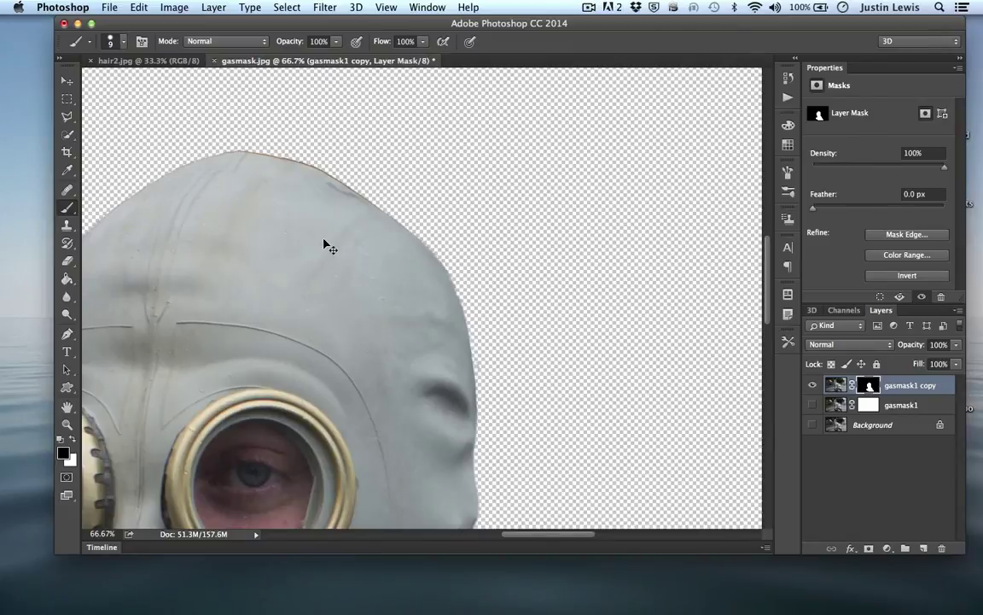
pyautogui.press('super+plus')
pyautogui.press('super+plus')
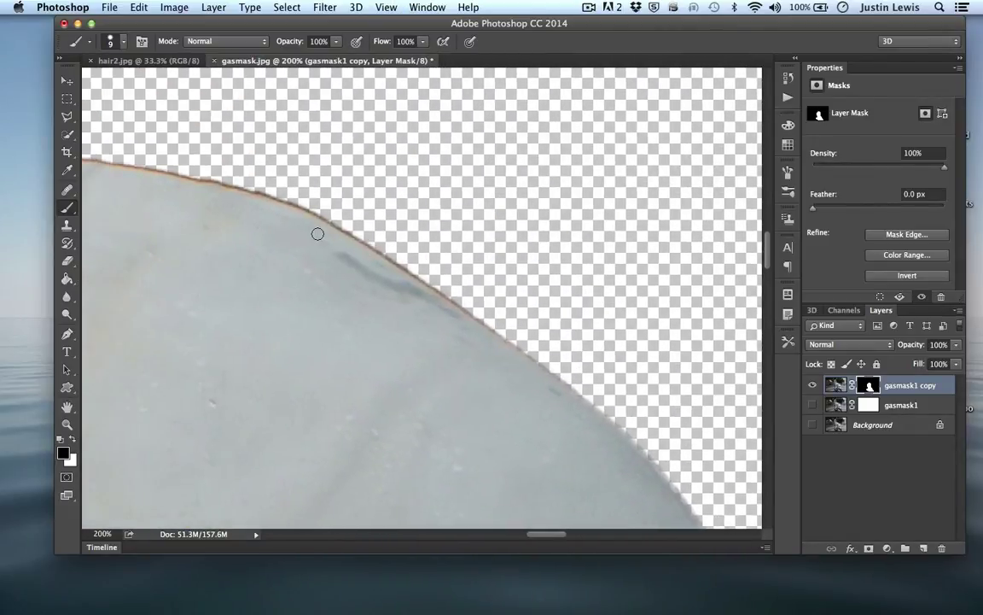
pyautogui.hscroll(-3, 317, 234)
pyautogui.scroll(1, 318, 234)
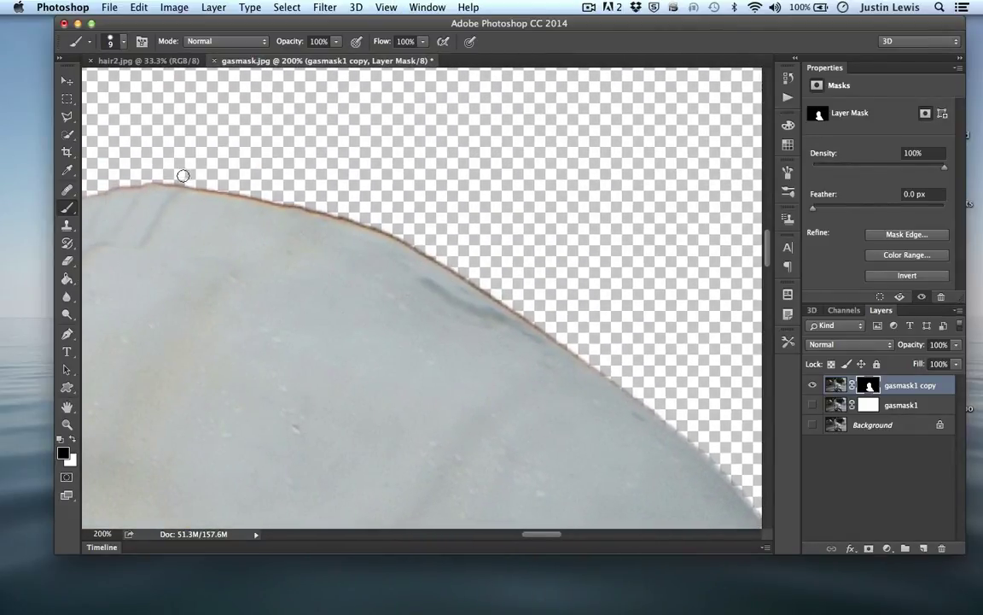
pyautogui.moveTo(193, 184)
pyautogui.mouseDown()
pyautogui.moveTo(357, 217)
pyautogui.moveTo(431, 247)
pyautogui.mouseUp()
pyautogui.moveTo(566, 340); pyautogui.dragTo(364, 220)
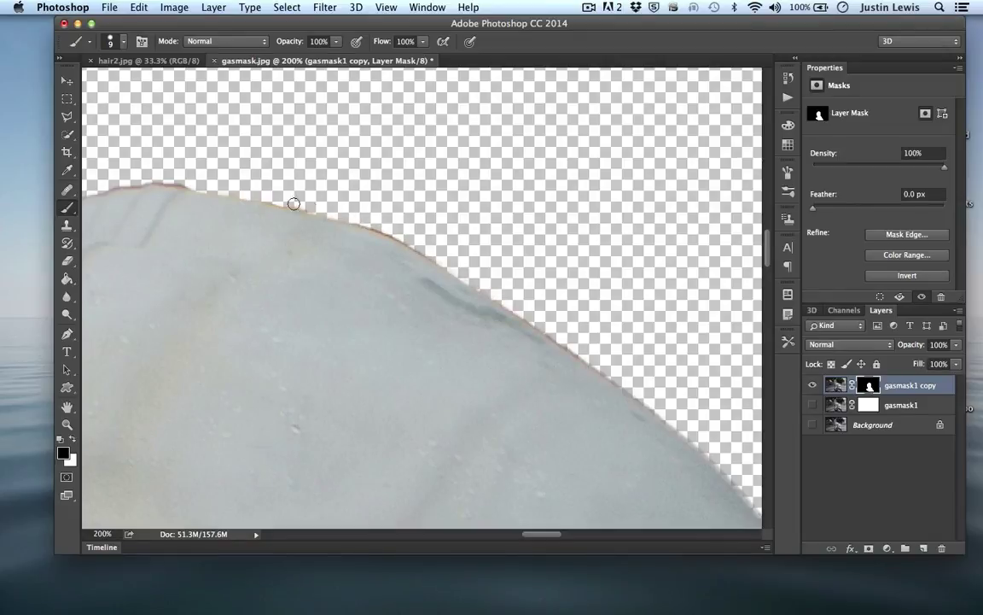
# Paint white on the layer mask along the lower and middle outer rim of the mask's side-facing eyepiece.
pyautogui.press('super+minus')
pyautogui.press('super+minus')
pyautogui.press('super+minus')
pyautogui.press('super+minus')
pyautogui.press('super+minus')
pyautogui.press('super+minus')
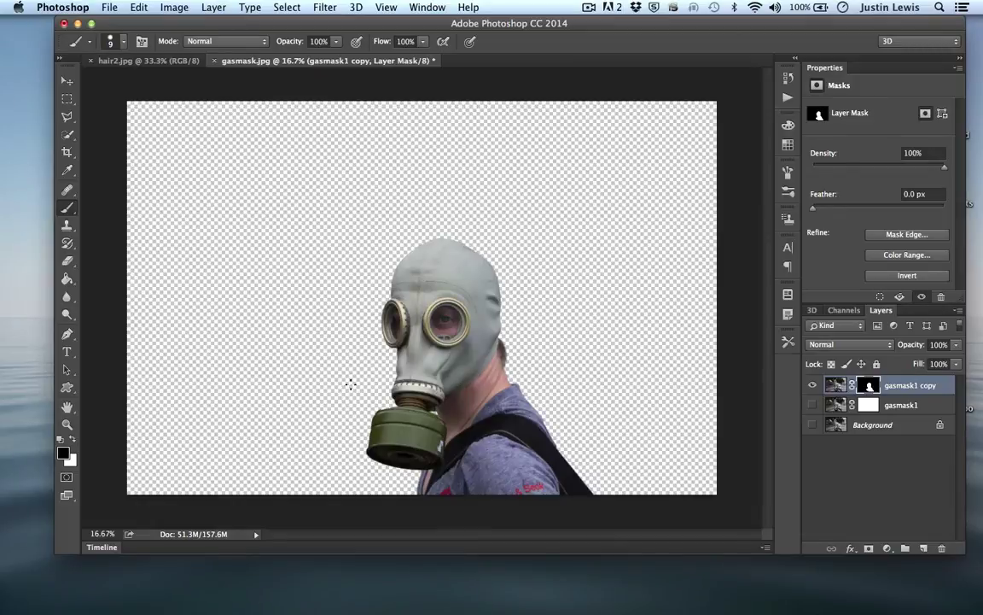
pyautogui.press('super+plus')
pyautogui.press('super+plus')
pyautogui.press('super+plus')
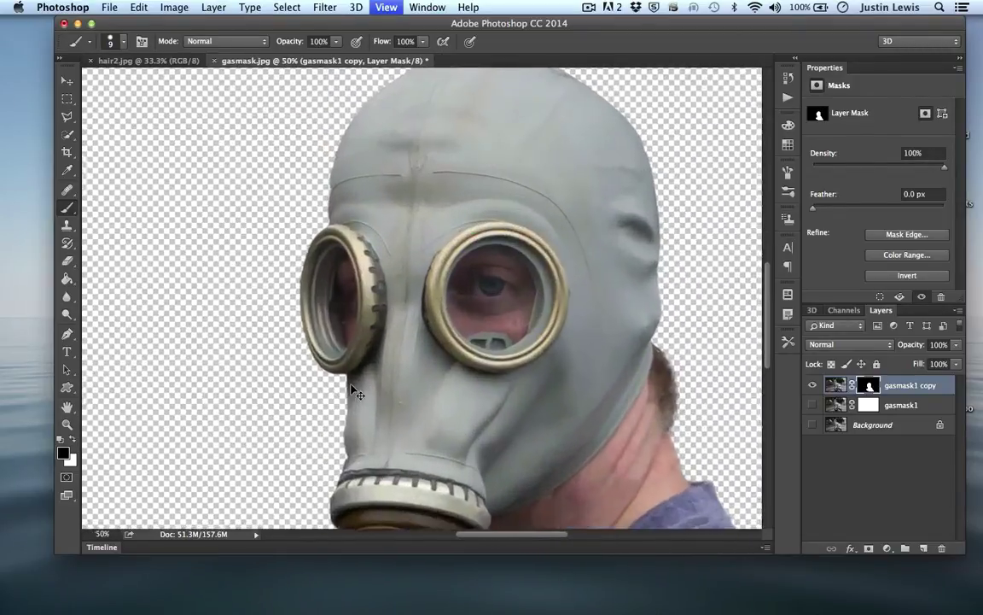
pyautogui.press('super+plus')
pyautogui.press('super+plus')
pyautogui.hscroll(-5, 354, 389)
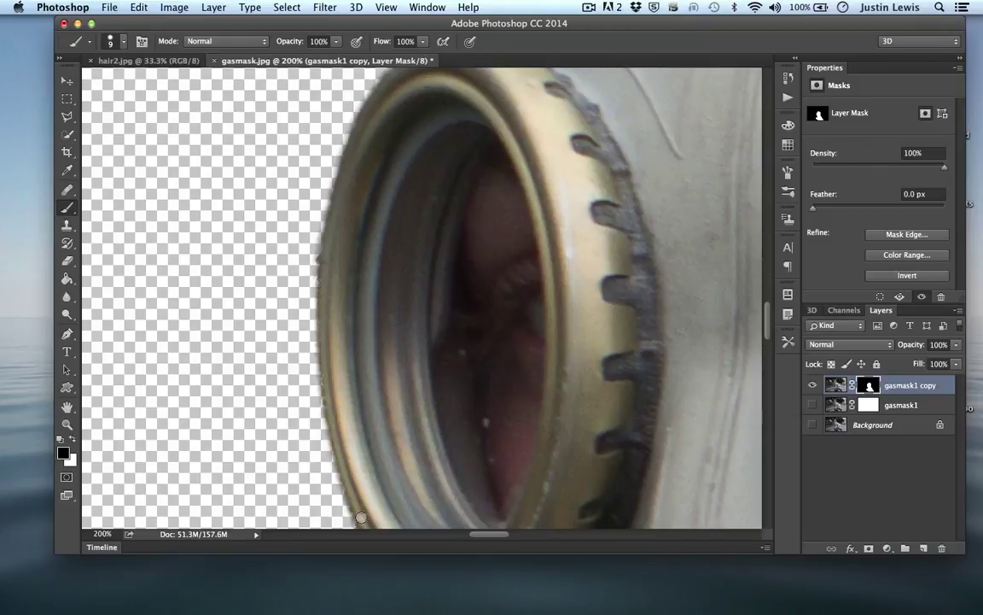
pyautogui.click(77, 440)
pyautogui.moveTo(348, 492)
pyautogui.mouseDown()
pyautogui.moveTo(326, 416)
pyautogui.moveTo(323, 318)
pyautogui.mouseUp()
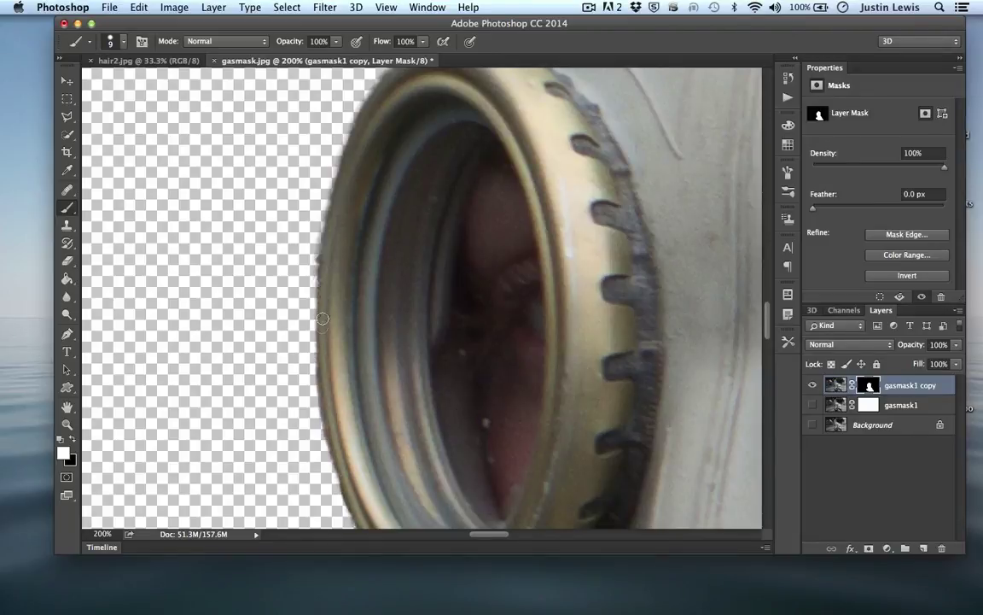
pyautogui.moveTo(329, 381)
pyautogui.mouseDown()
pyautogui.moveTo(320, 309)
pyautogui.moveTo(326, 242)
pyautogui.mouseUp()
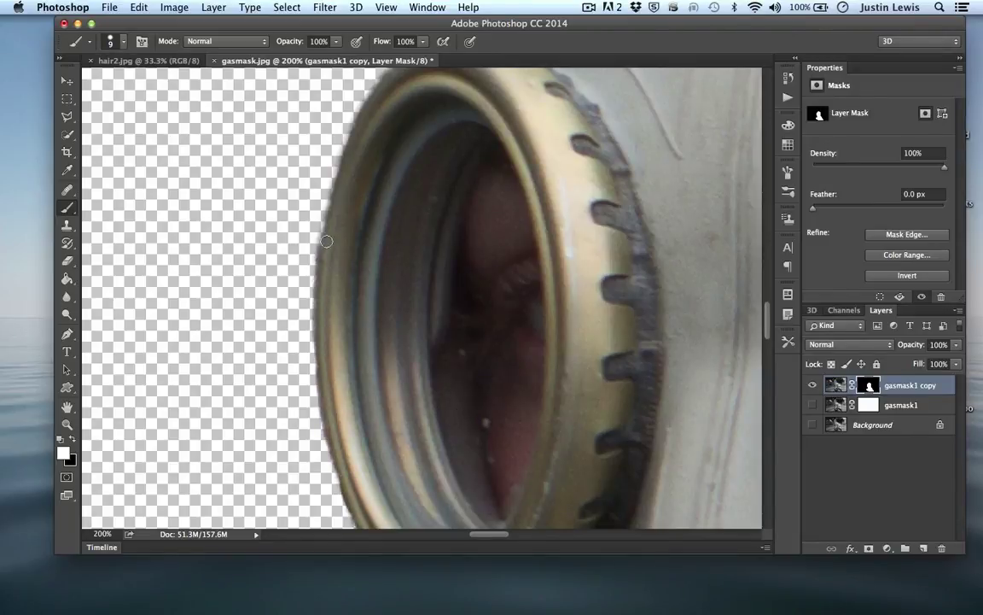
# Restore the upper outer rim of the same eyepiece with white strokes on the layer mask, evening out its curve.
pyautogui.scroll(3, 321, 287)
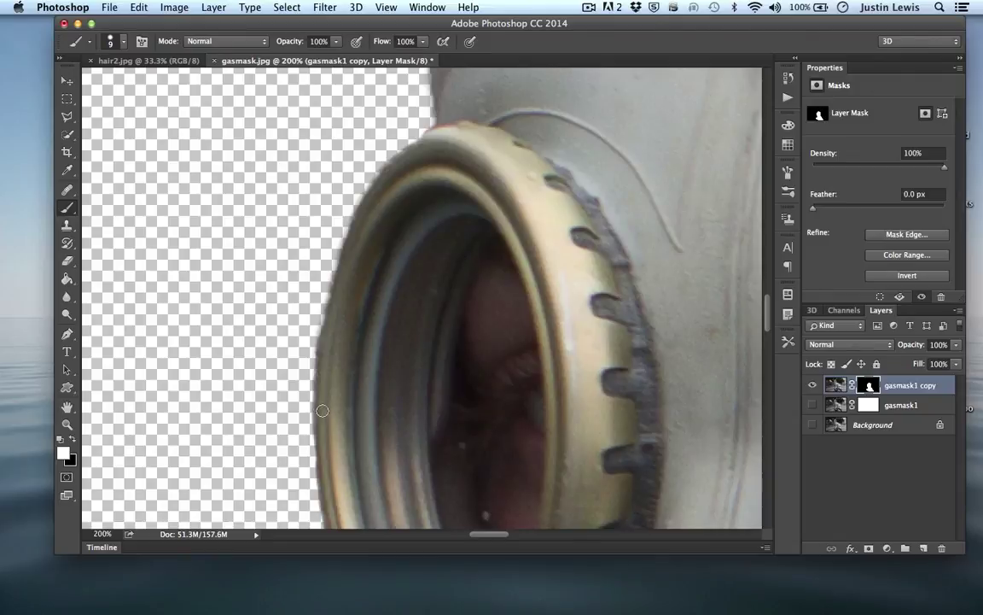
pyautogui.moveTo(323, 410); pyautogui.dragTo(333, 303)
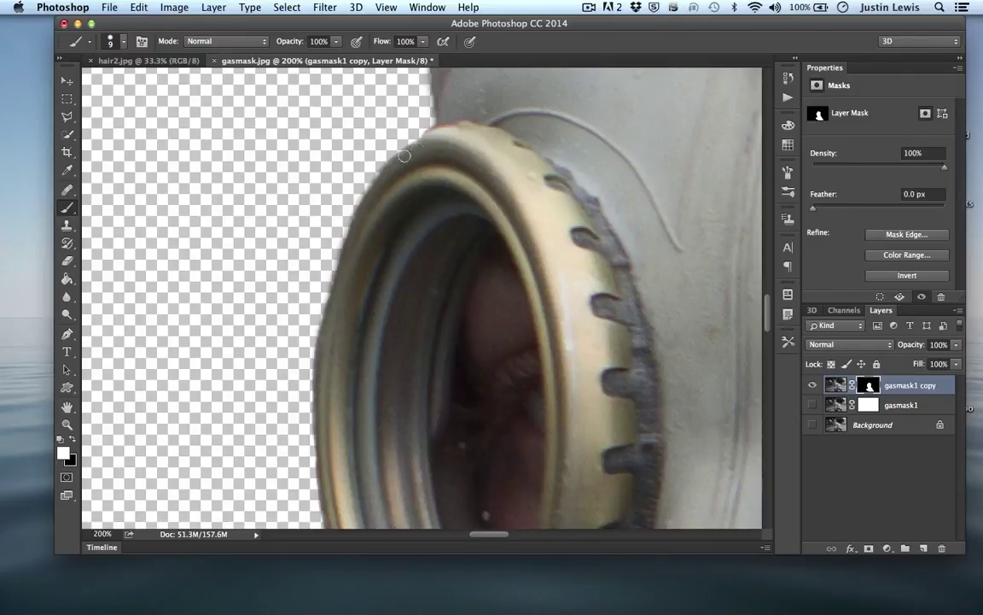
pyautogui.moveTo(437, 131)
pyautogui.mouseDown()
pyautogui.moveTo(365, 200)
pyautogui.moveTo(326, 323)
pyautogui.mouseUp()
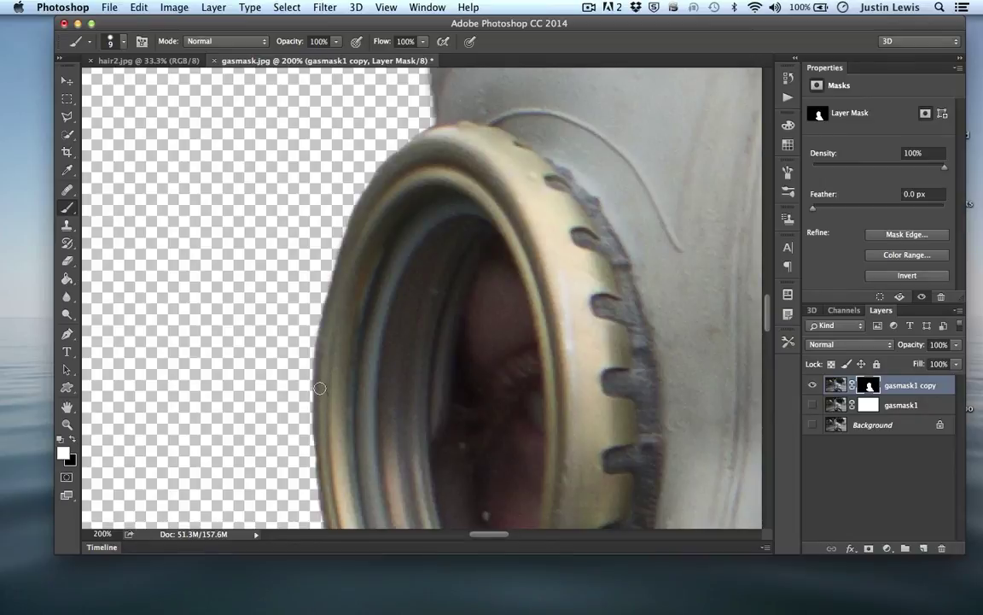
pyautogui.moveTo(319, 389)
pyautogui.mouseDown()
pyautogui.moveTo(343, 541)
pyautogui.moveTo(324, 493)
pyautogui.mouseUp()
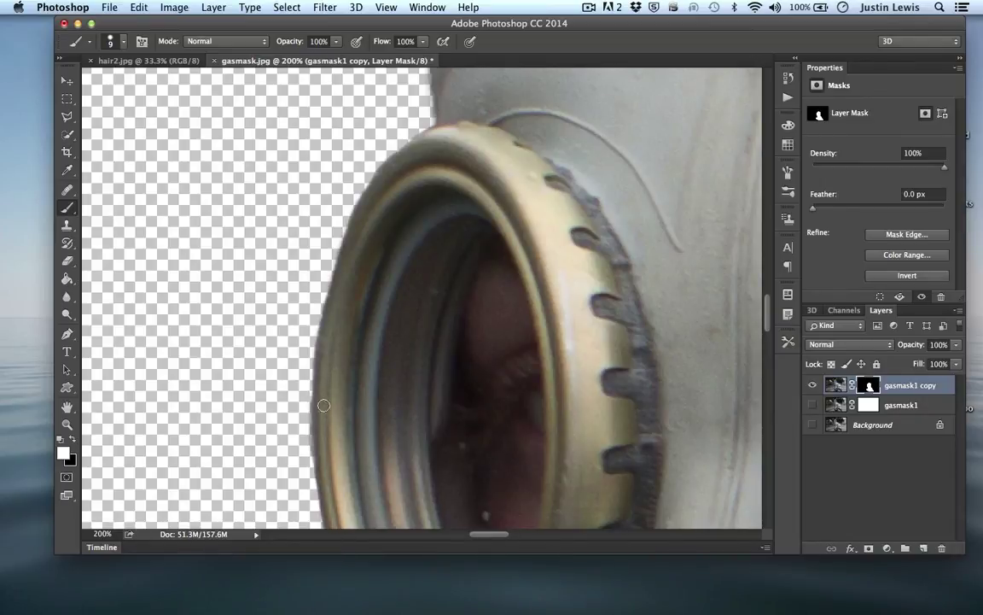
pyautogui.moveTo(334, 320); pyautogui.dragTo(346, 249)
# Restore the forehead edge above the eyepiece with white on the layer mask, and trim the bluish background spill with black.
pyautogui.scroll(5, 402, 187)
pyautogui.moveTo(447, 161)
pyautogui.mouseDown()
pyautogui.moveTo(426, 295)
pyautogui.moveTo(437, 353)
pyautogui.moveTo(426, 272)
pyautogui.moveTo(446, 175)
pyautogui.mouseUp()
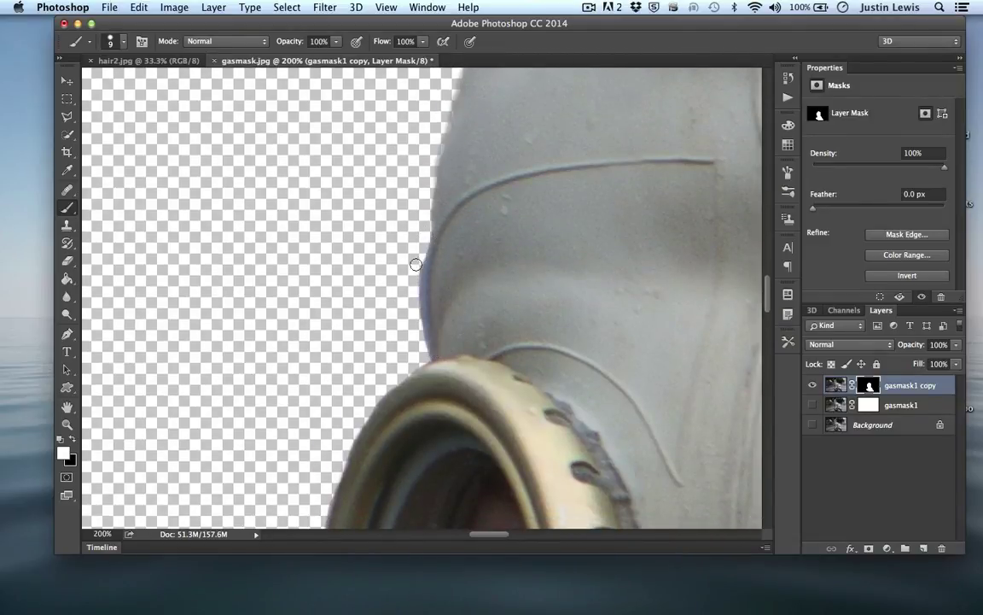
pyautogui.press('x')
pyautogui.moveTo(422, 266); pyautogui.dragTo(430, 354)
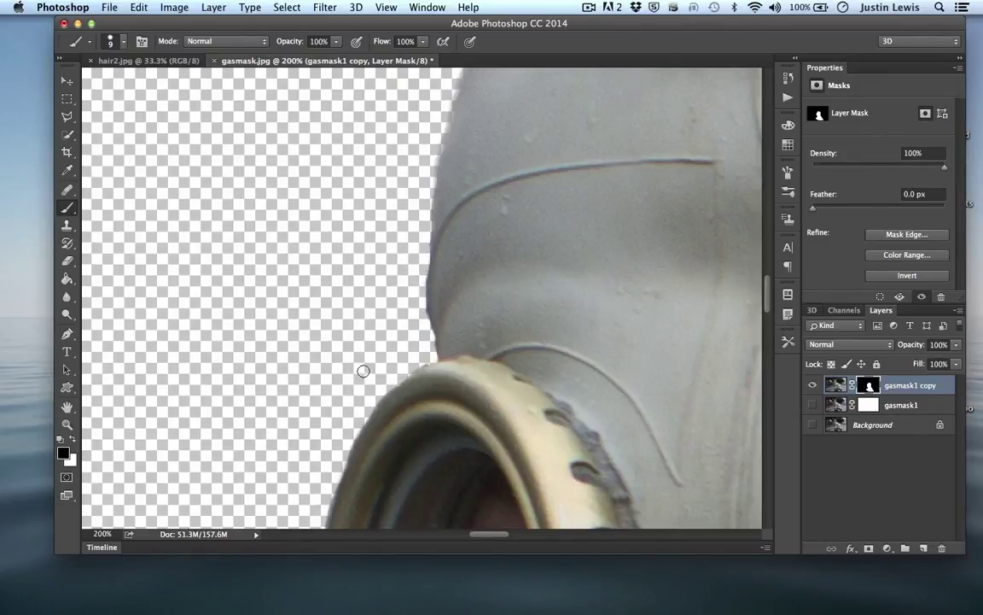
# Move the masked figure to the right and slightly up on the canvas.
pyautogui.press('super+minus')
pyautogui.press('super+minus')
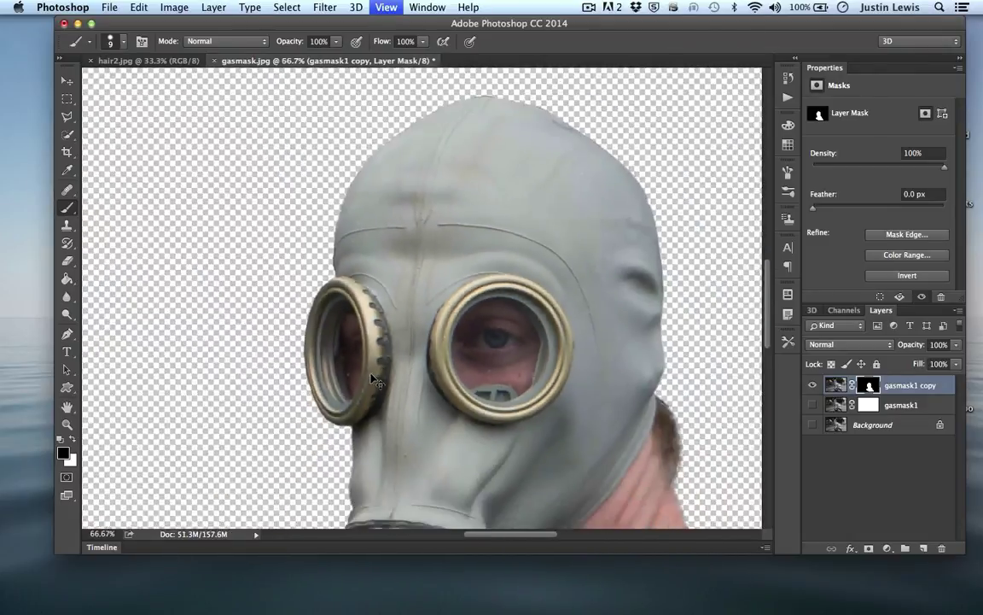
pyautogui.press('super+minus')
pyautogui.press('super+minus')
pyautogui.press('super+plus')
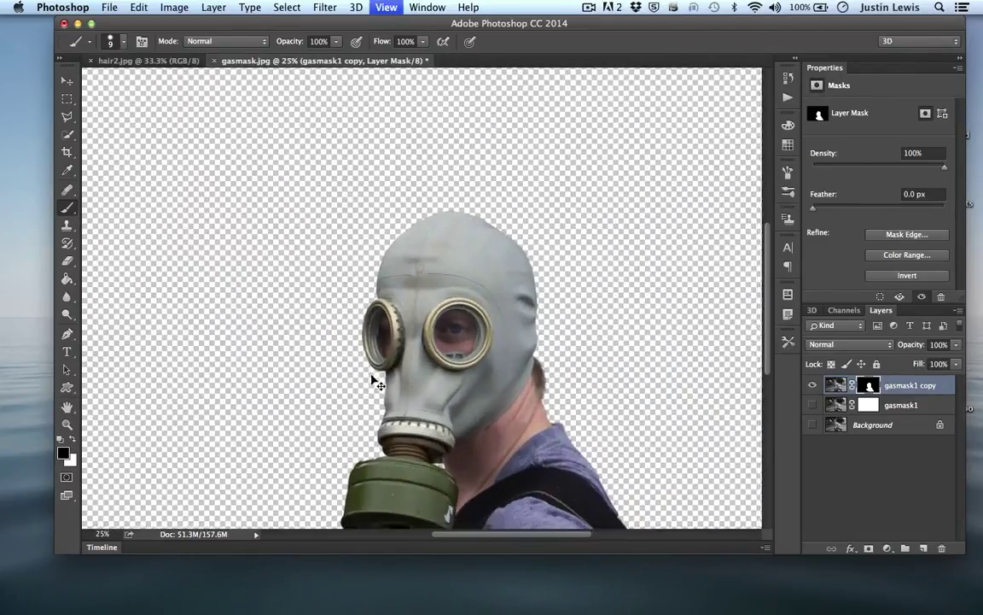
pyautogui.press('super+minus')
pyautogui.press('v')
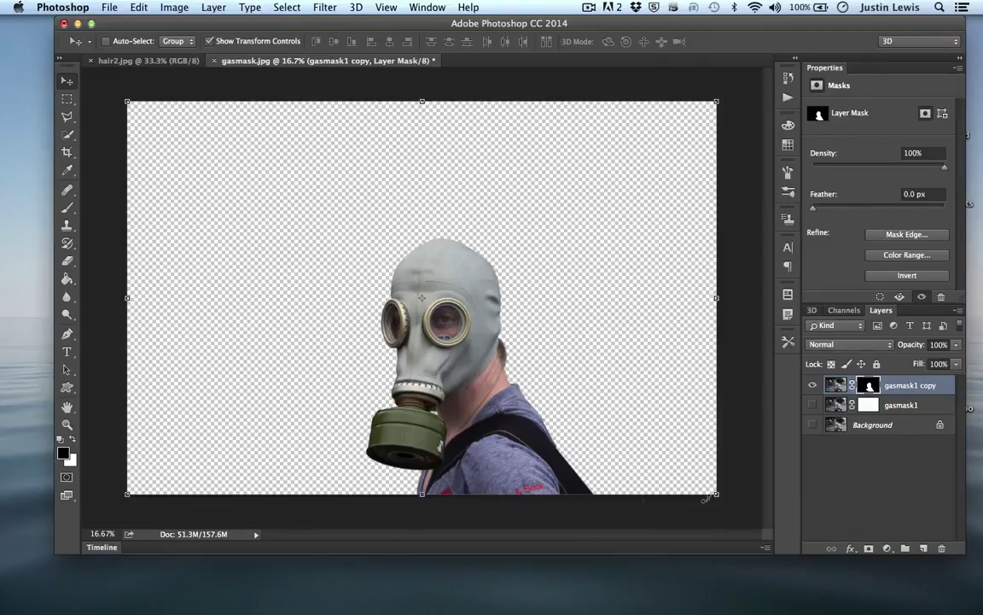
pyautogui.moveTo(444, 343); pyautogui.dragTo(489, 317)
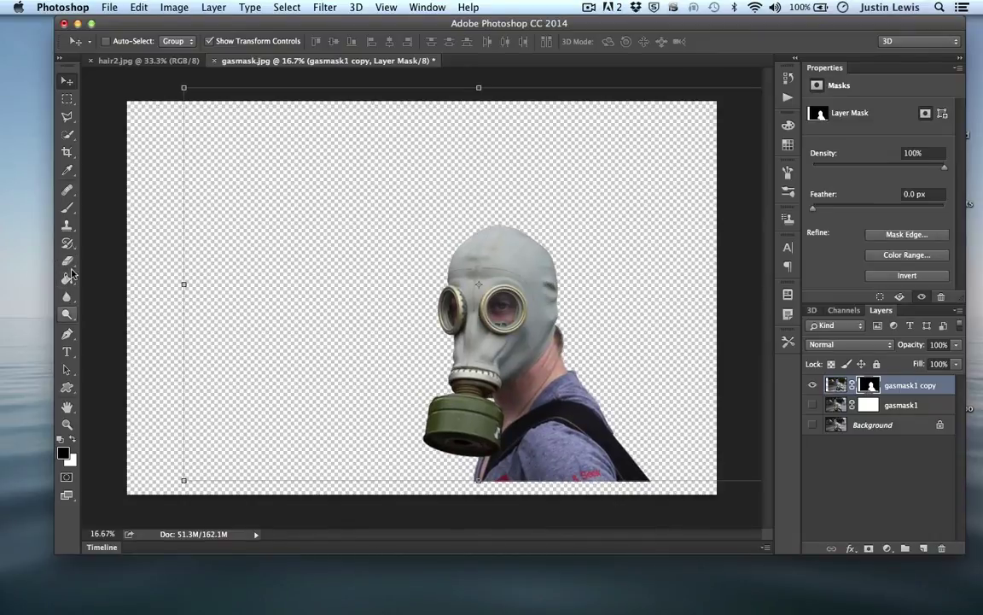
# Hide a short diagonal strip across the side eyepiece's rim with a black Brush stroke on the mask, and restore it with white.
pyautogui.click(68, 208)
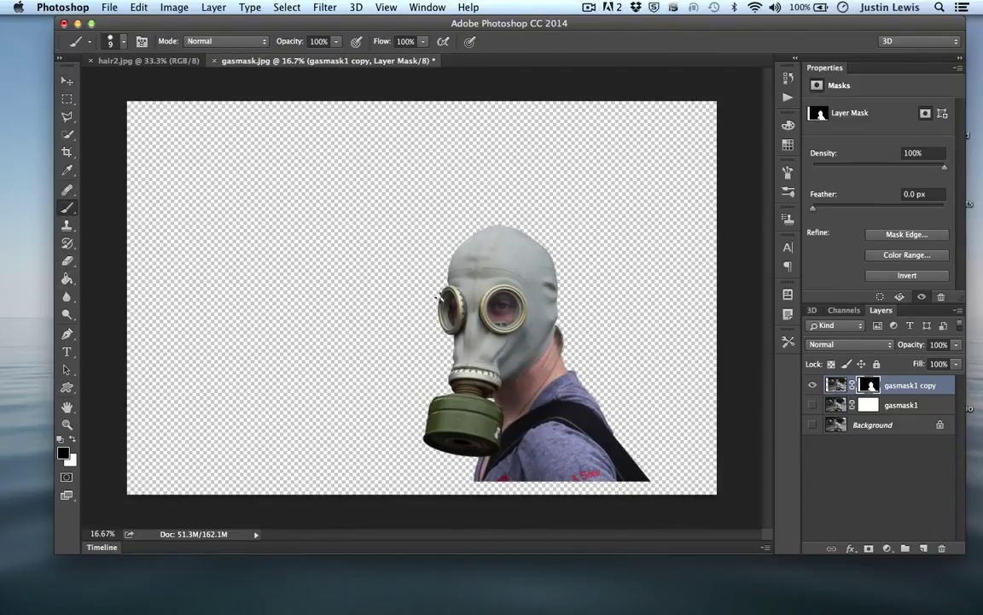
pyautogui.press('super+equal')
pyautogui.press('super+equal')
pyautogui.press('super+equal')
pyautogui.press('super+equal')
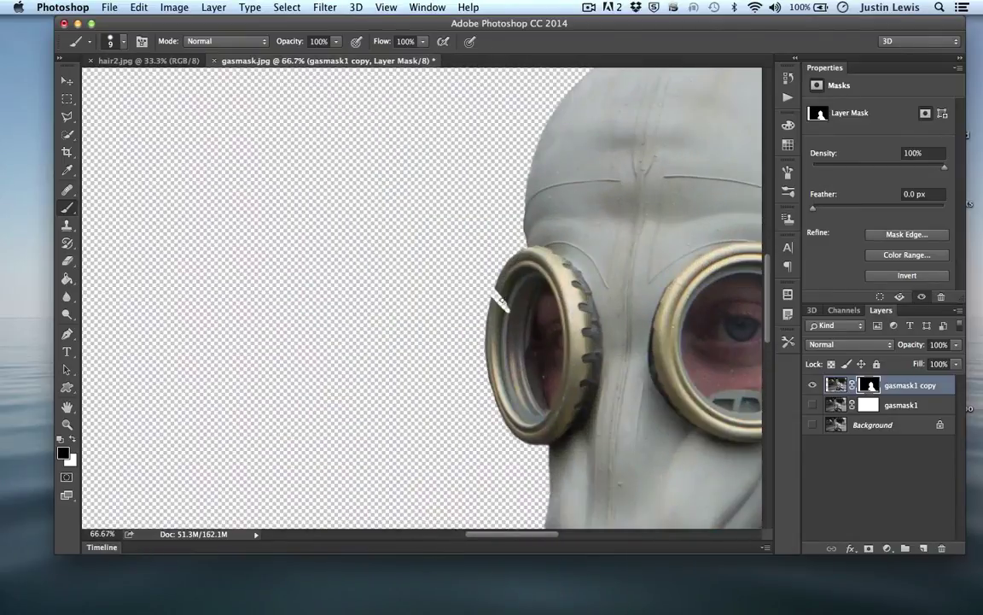
pyautogui.press('super+equal')
pyautogui.press('super+equal')
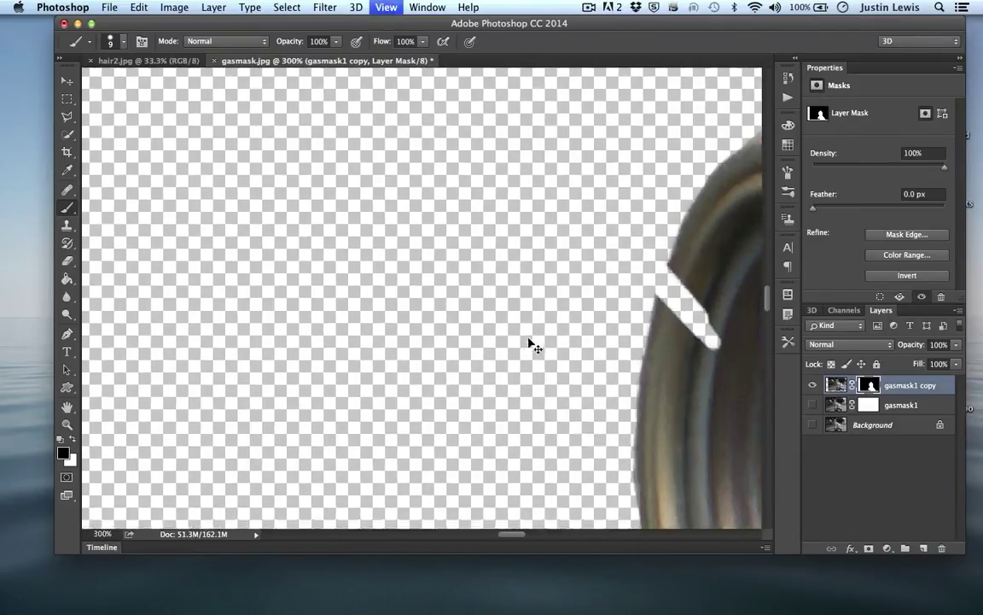
pyautogui.press('super+minus')
pyautogui.press('super+equal')
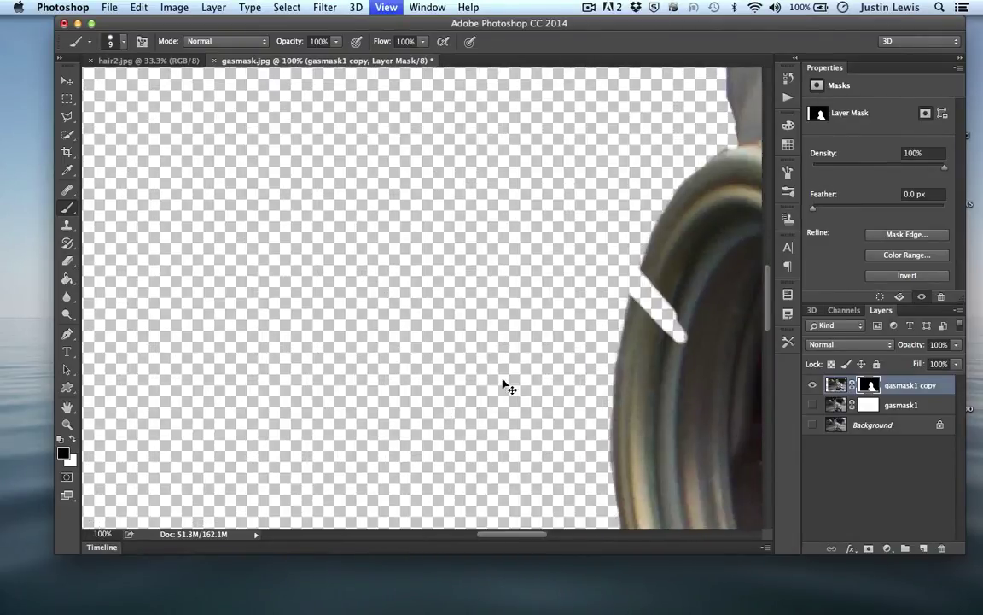
pyautogui.click(72, 440)
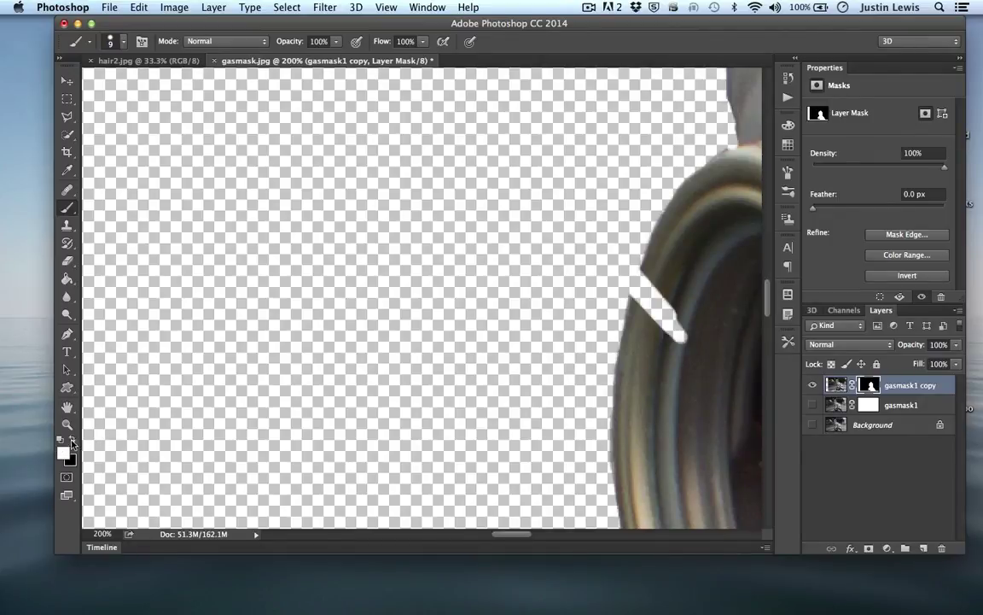
pyautogui.moveTo(666, 327)
pyautogui.mouseDown()
pyautogui.moveTo(689, 295)
pyautogui.moveTo(674, 353)
pyautogui.moveTo(670, 312)
pyautogui.moveTo(654, 331)
pyautogui.moveTo(641, 278)
pyautogui.mouseUp()
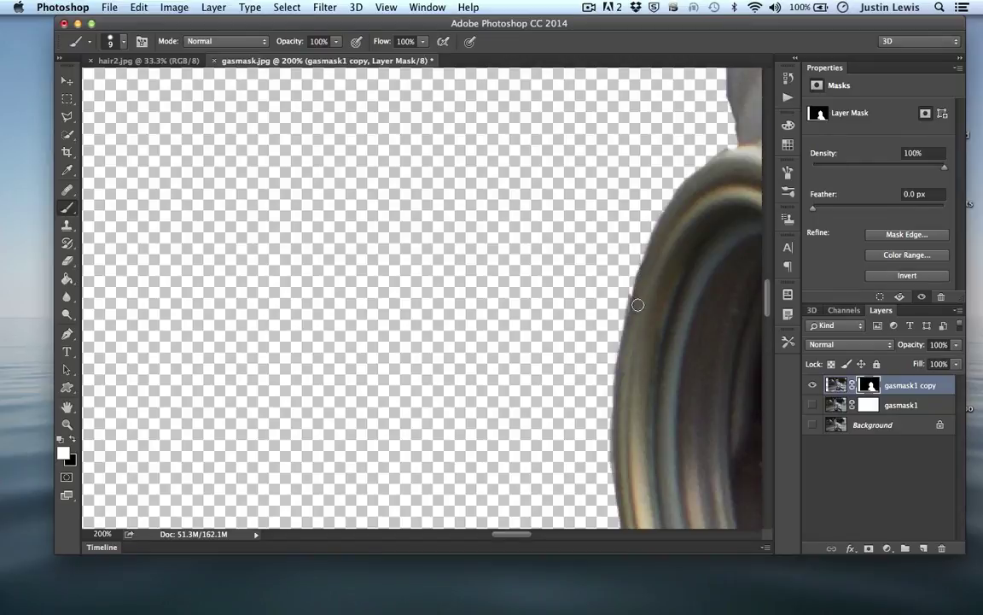